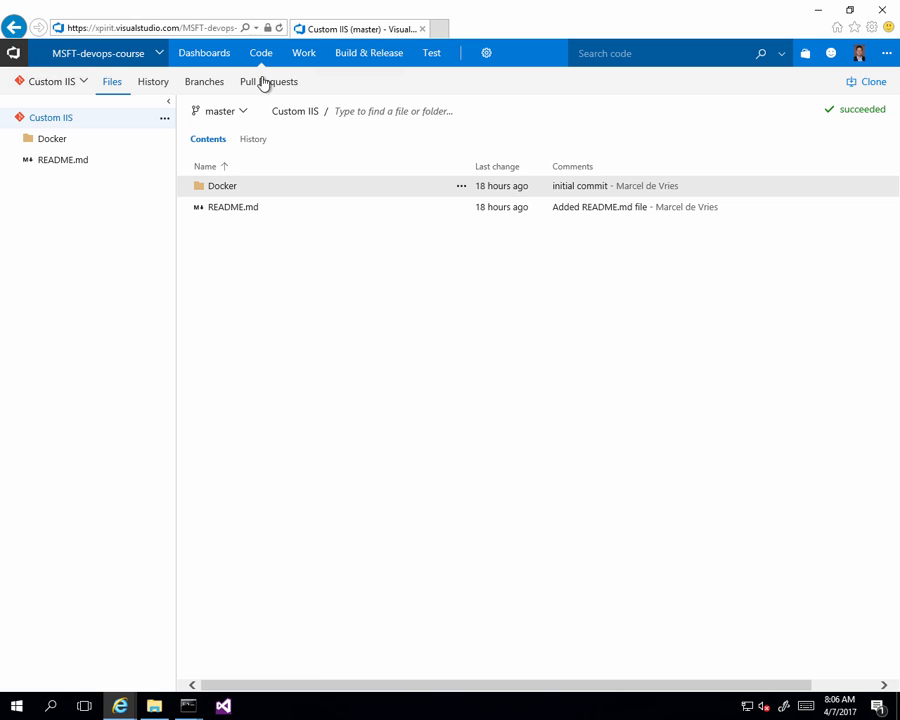
Review the contents of dockerfile and index.html in the Docker folder of the Custom IIS repository
click(35, 146)
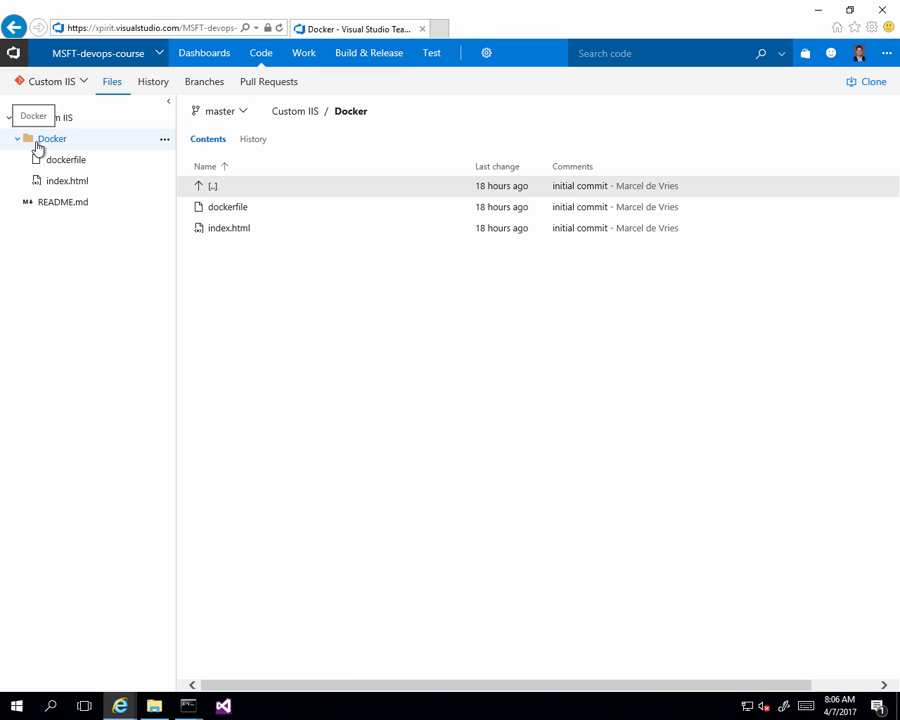
click(61, 164)
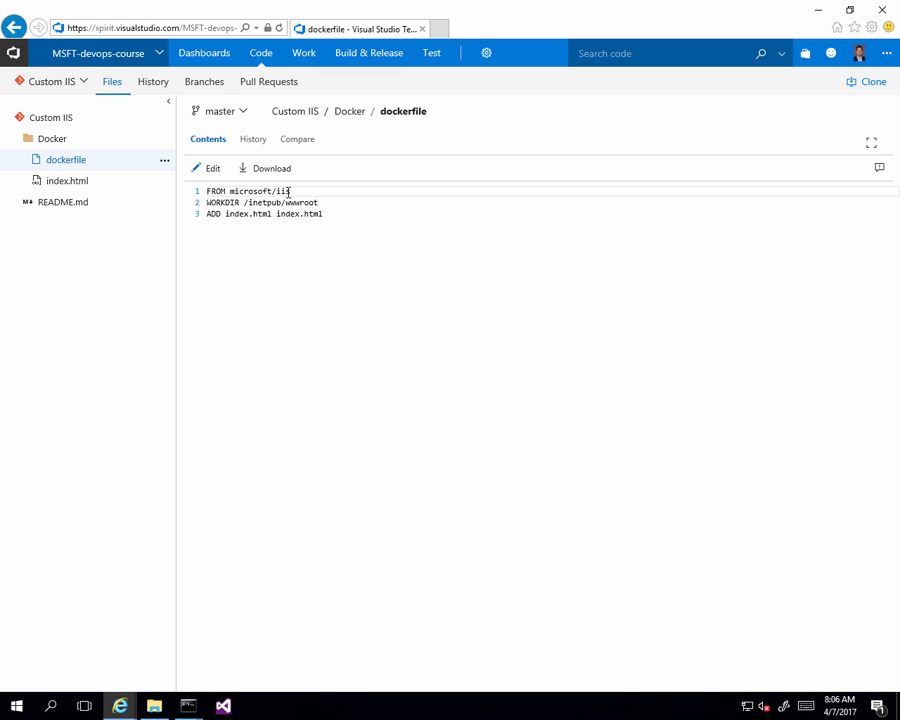
drag(286, 189, 210, 190)
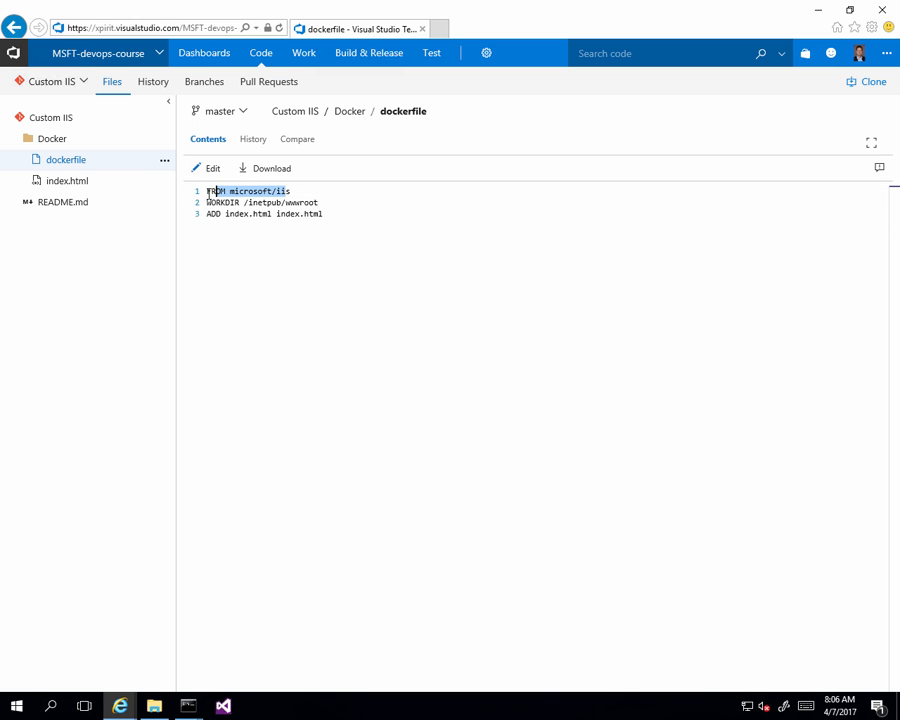
click(328, 204)
drag(328, 214, 198, 215)
click(308, 268)
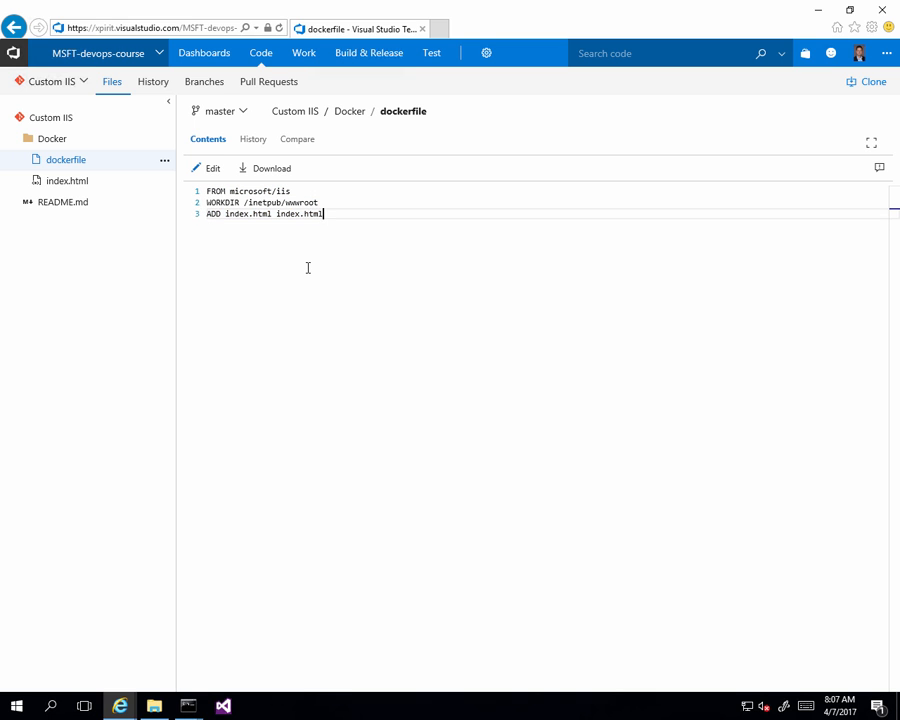
click(76, 184)
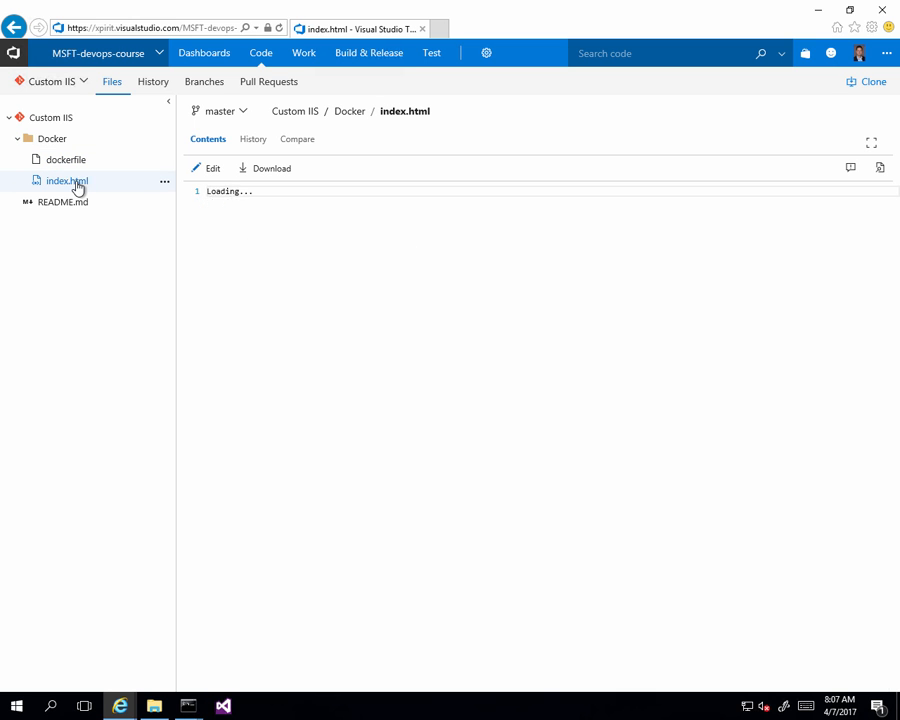
drag(227, 247, 428, 248)
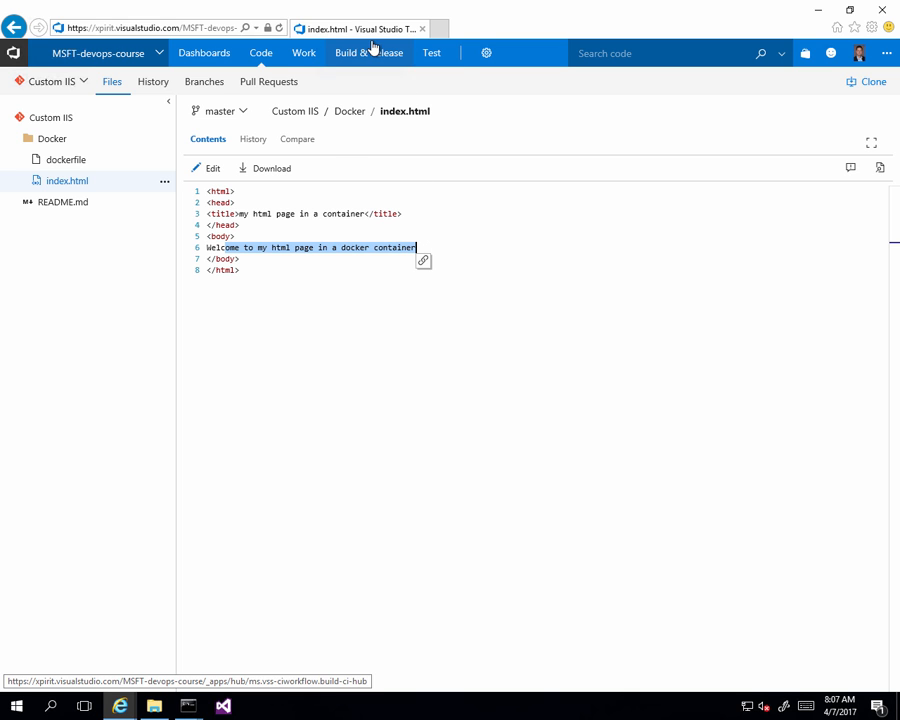
Create a new build definition starting from an empty process
mouse_move(366, 60)
click(348, 83)
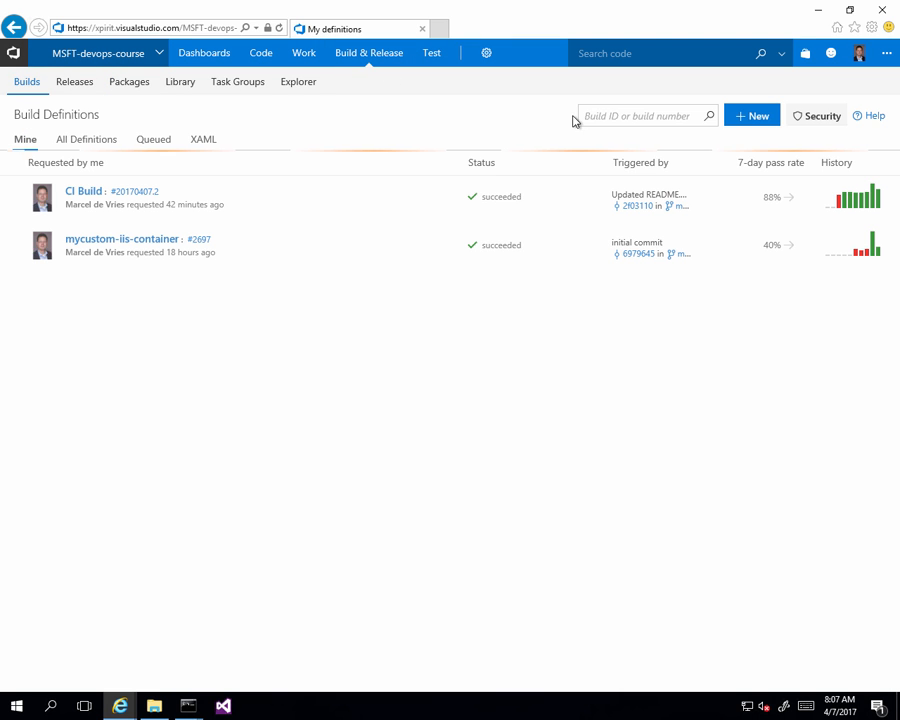
click(747, 118)
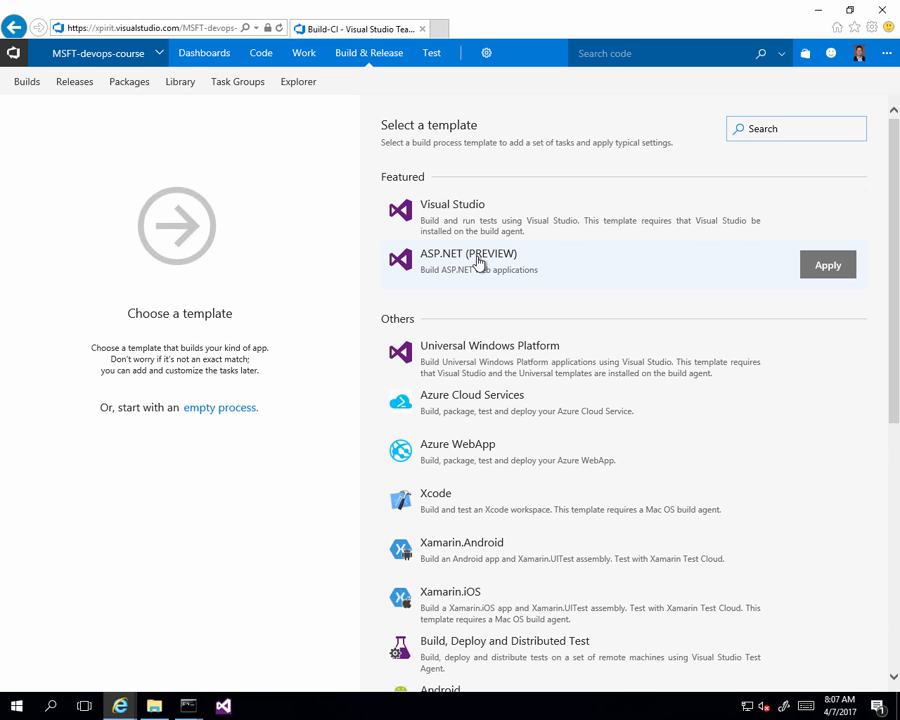
scroll(500, 486, down, 3)
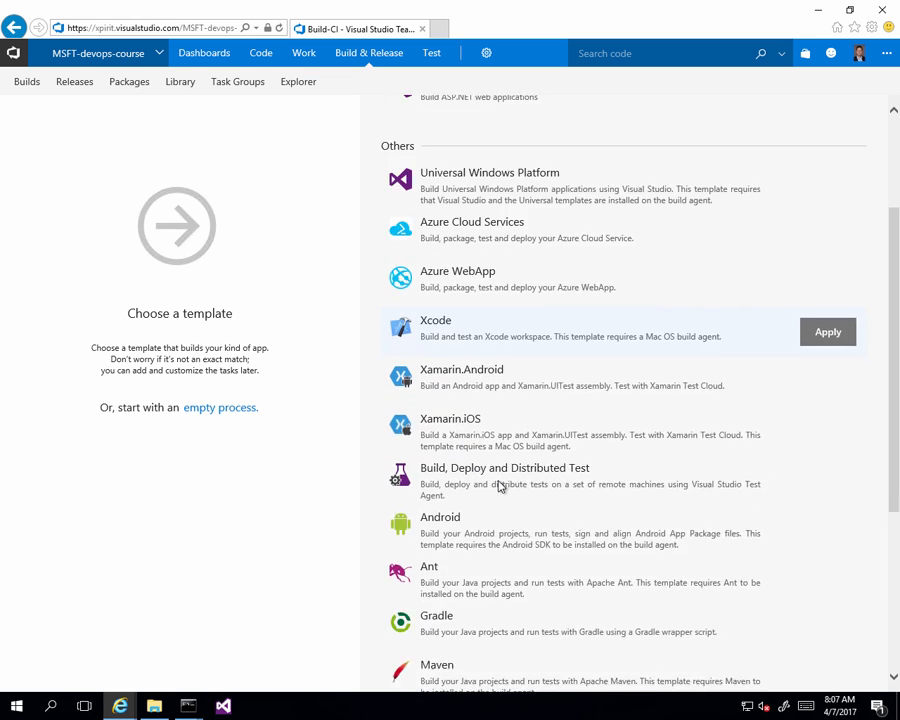
scroll(518, 357, down, 1)
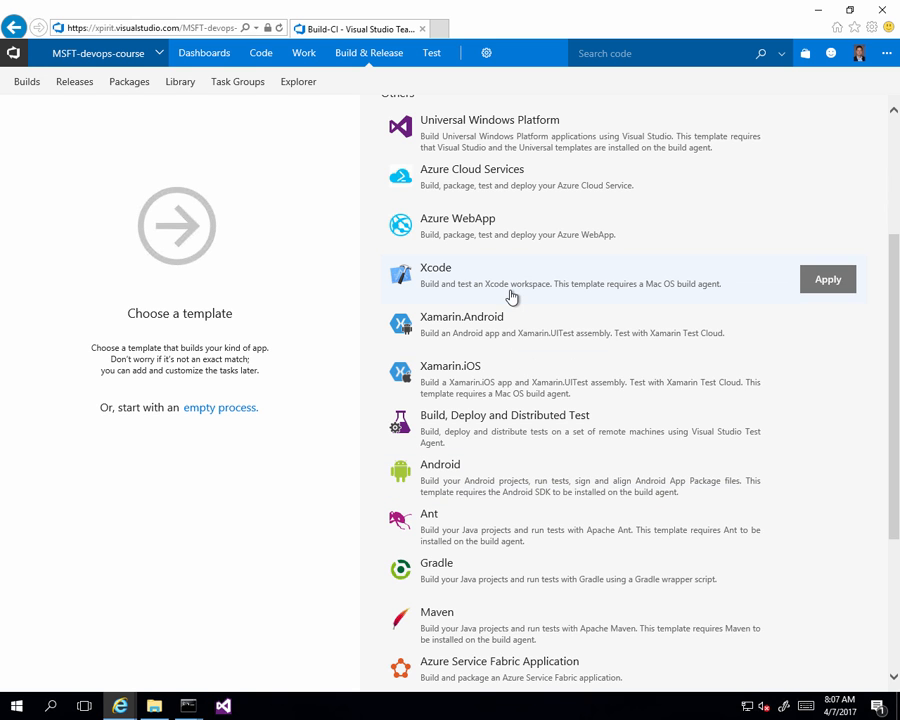
scroll(510, 476, down, 5)
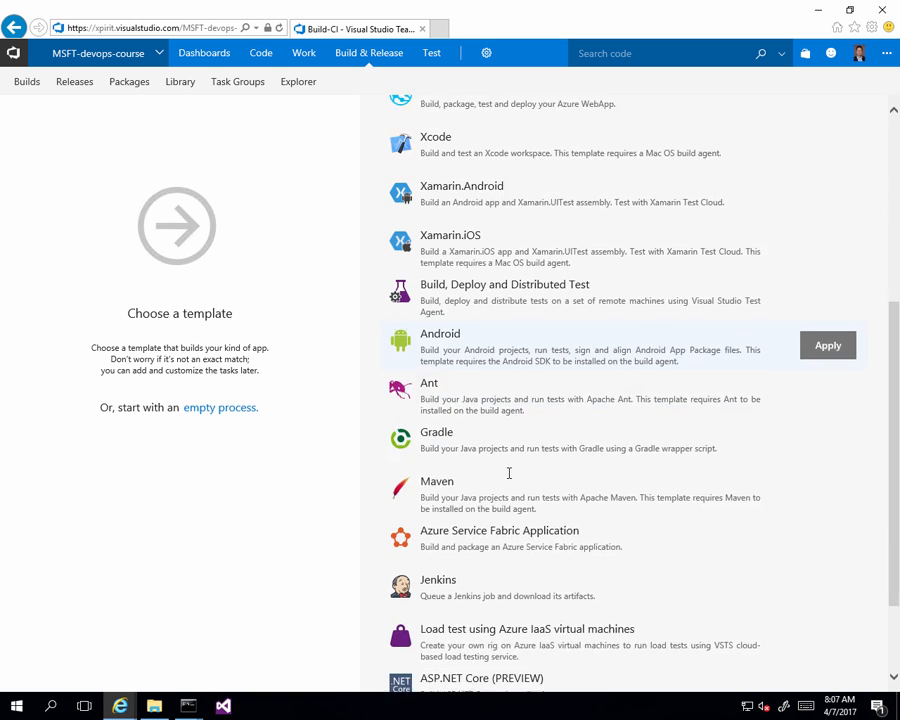
click(229, 410)
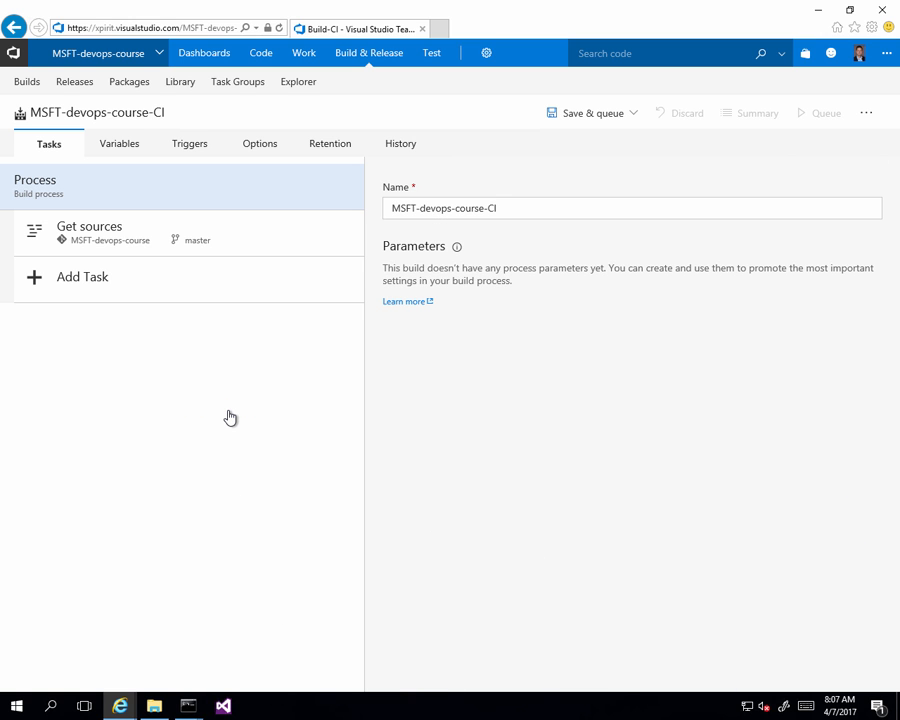
Name the build definition CustomIIS-docker-CI
drag(522, 211, 303, 219)
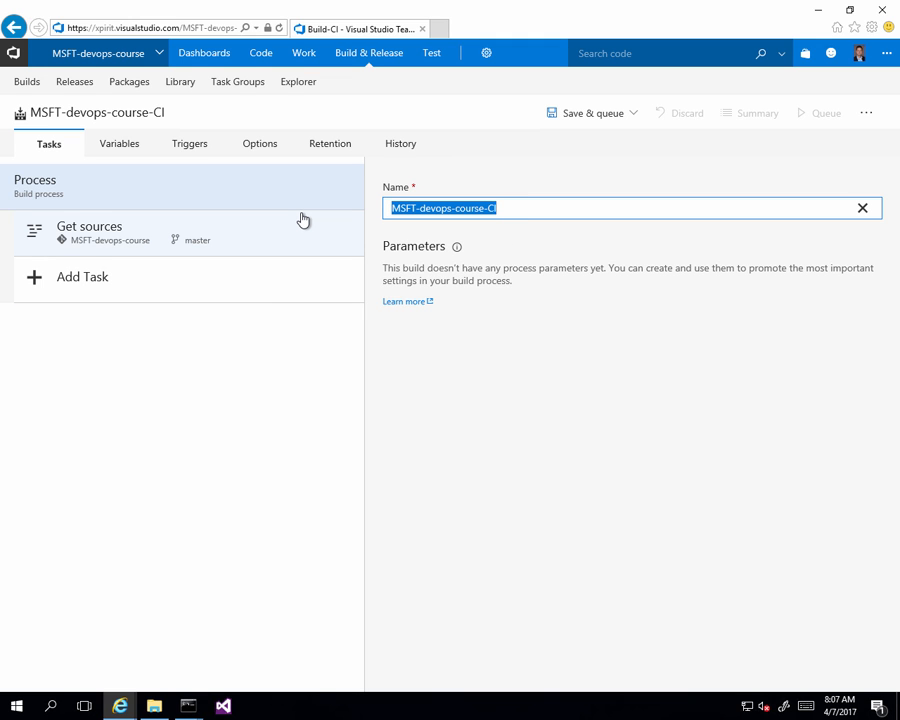
text(CustomIIS-docker-)
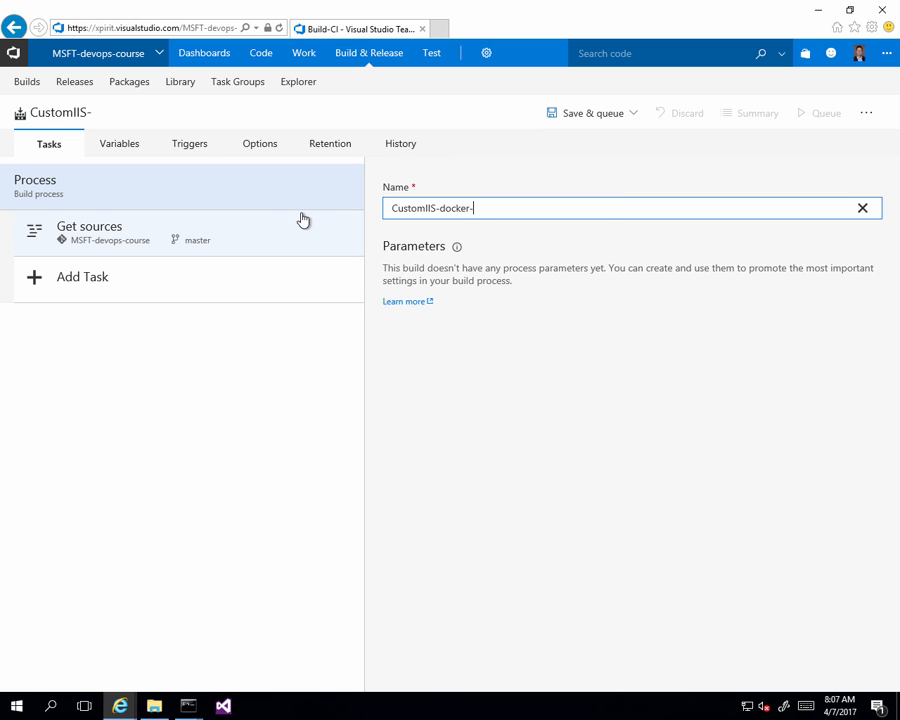
text(CI)
Set the build's source repository to Custom IIS
click(201, 248)
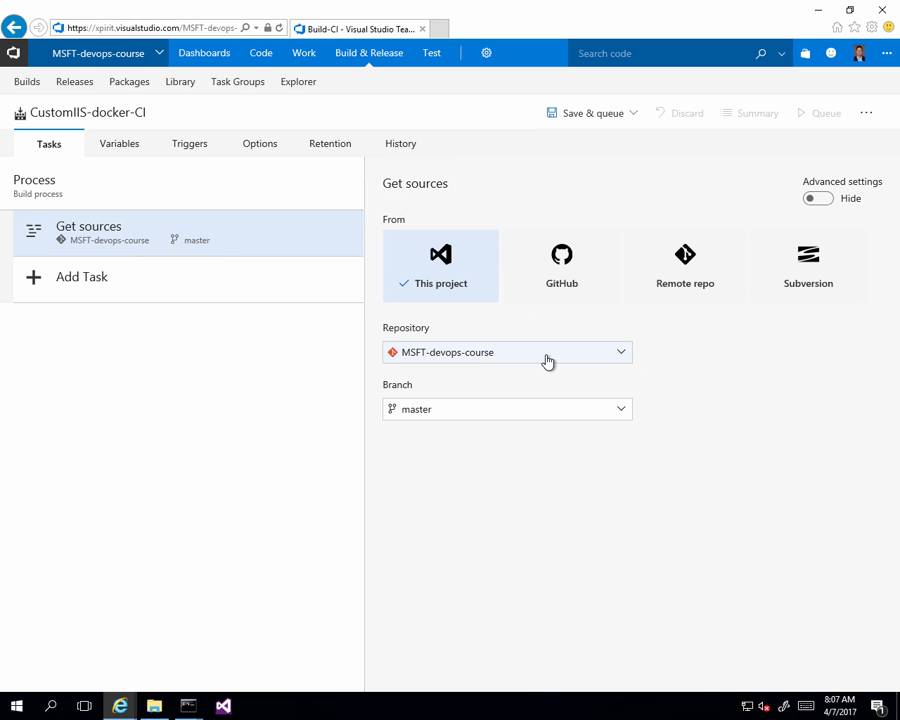
click(548, 361)
click(432, 428)
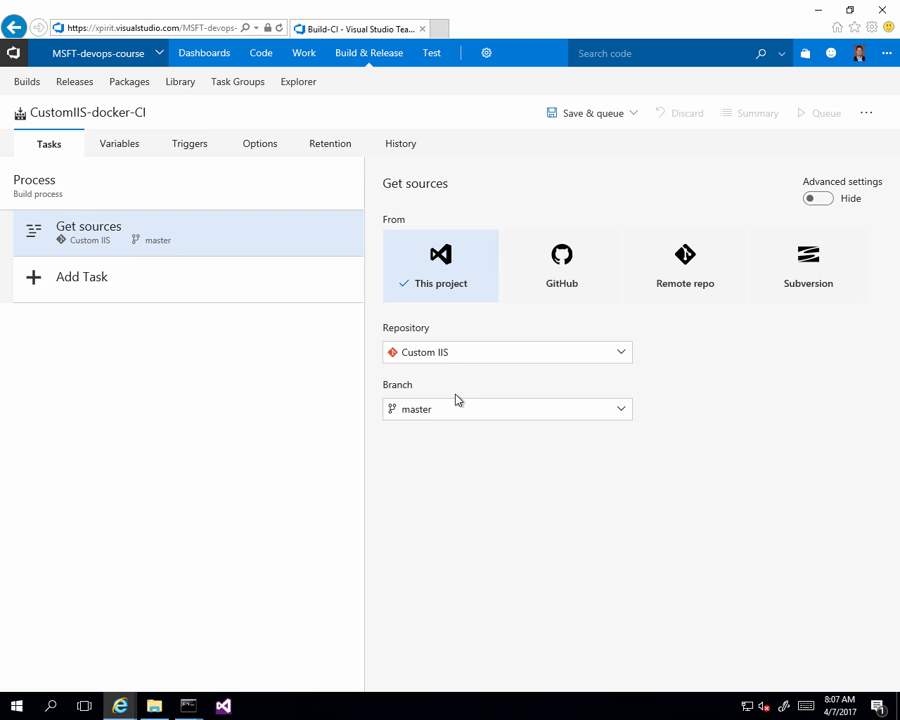
Search the build tasks for docker and add two Docker tasks that build, push or run Docker images
click(128, 283)
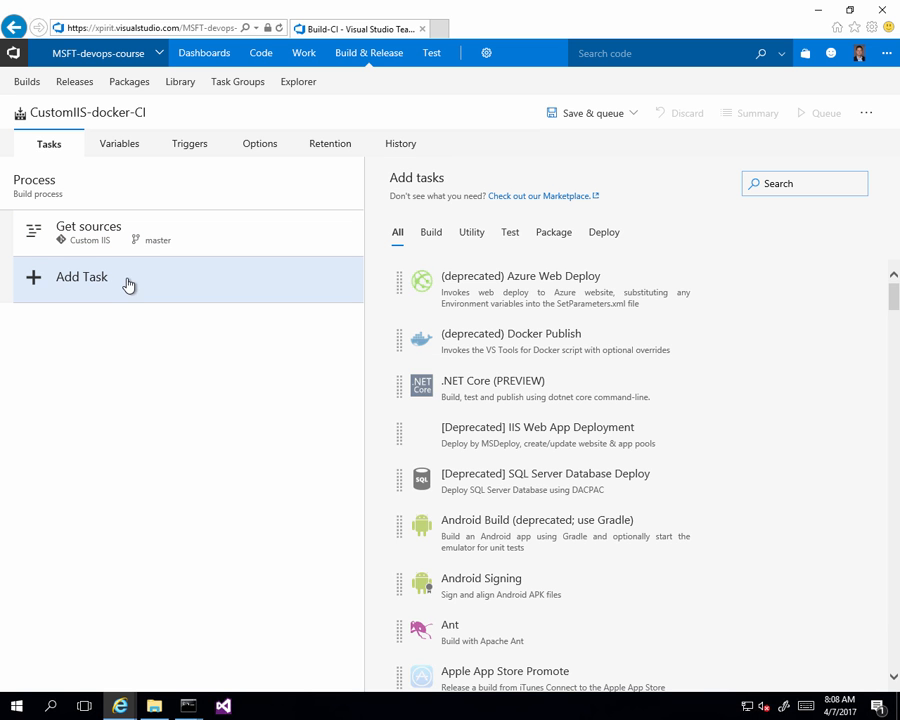
scroll(648, 330, down, 3)
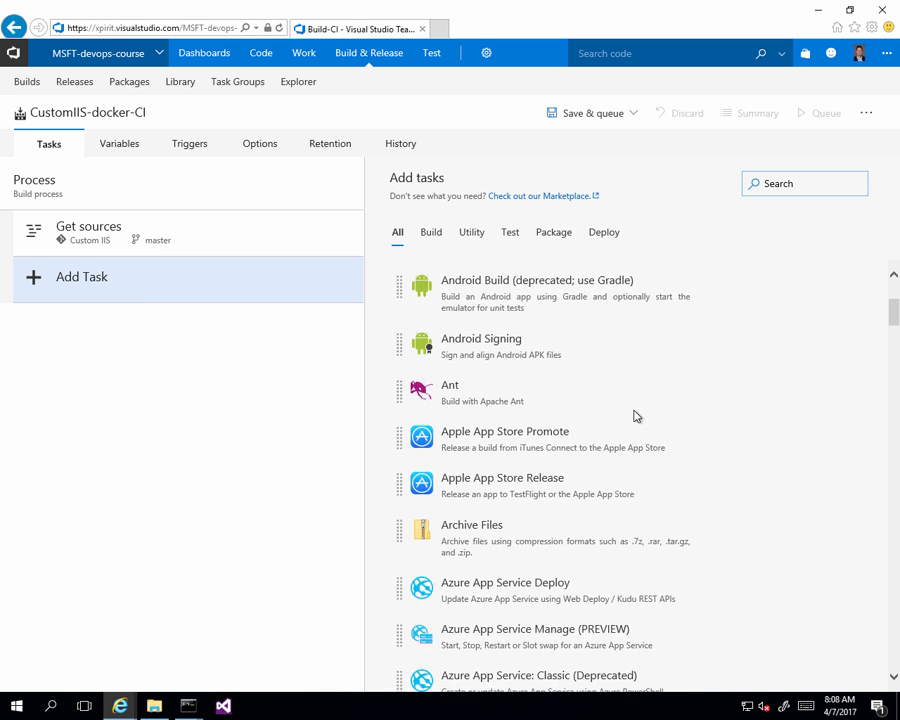
scroll(633, 415, down, 12)
scroll(632, 412, up, 12)
click(806, 186)
text(docker)
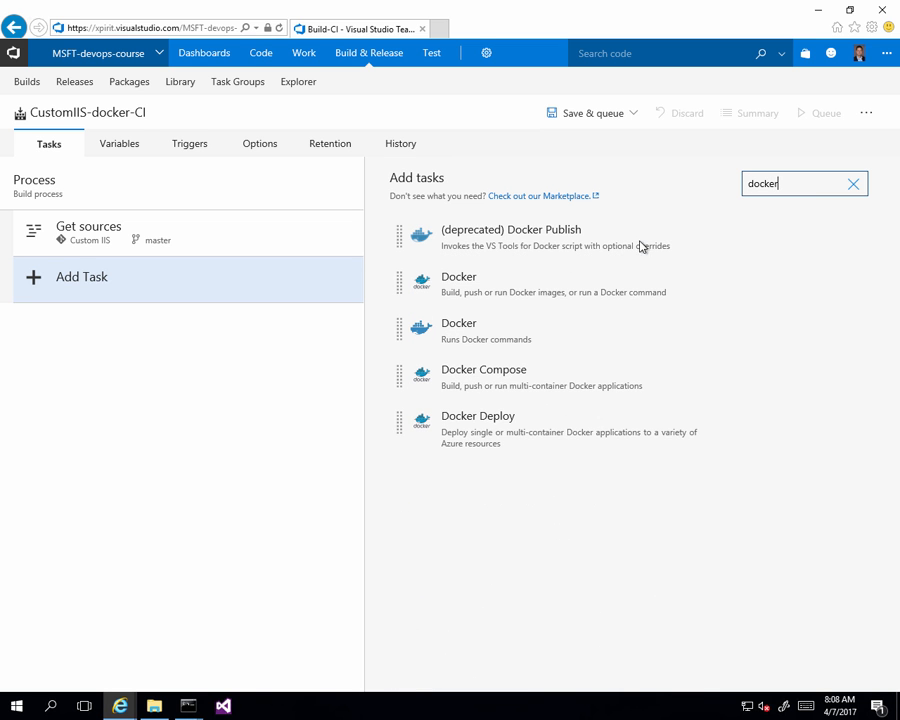
click(496, 291)
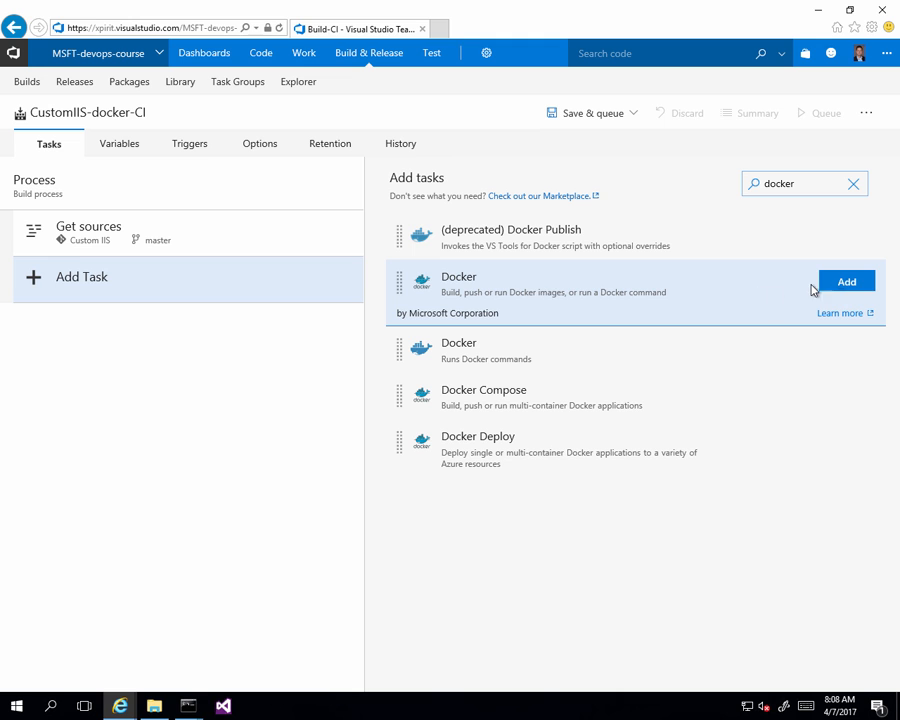
click(843, 283)
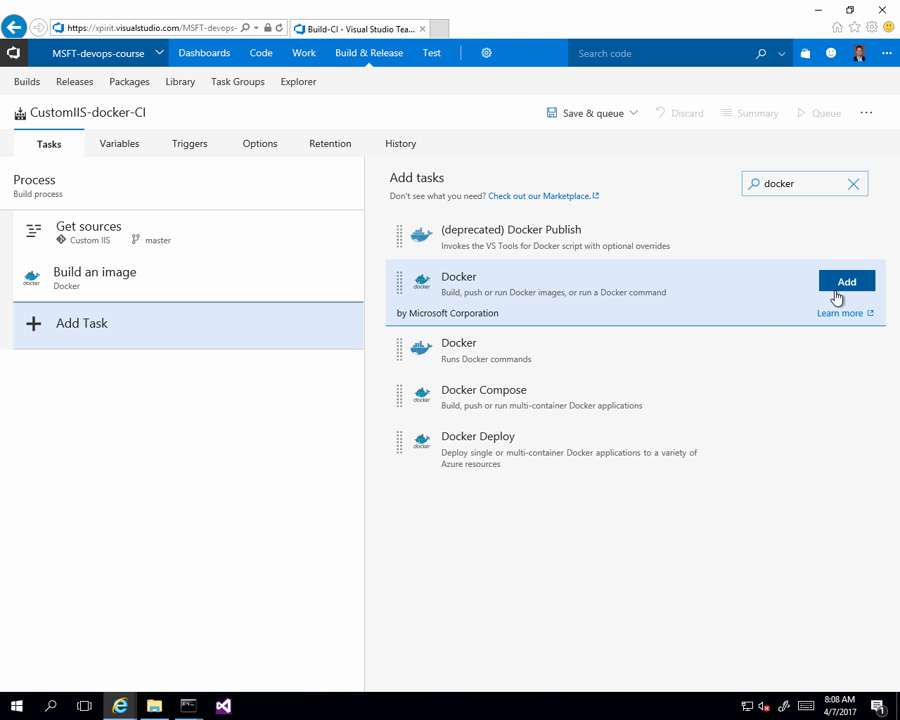
click(844, 290)
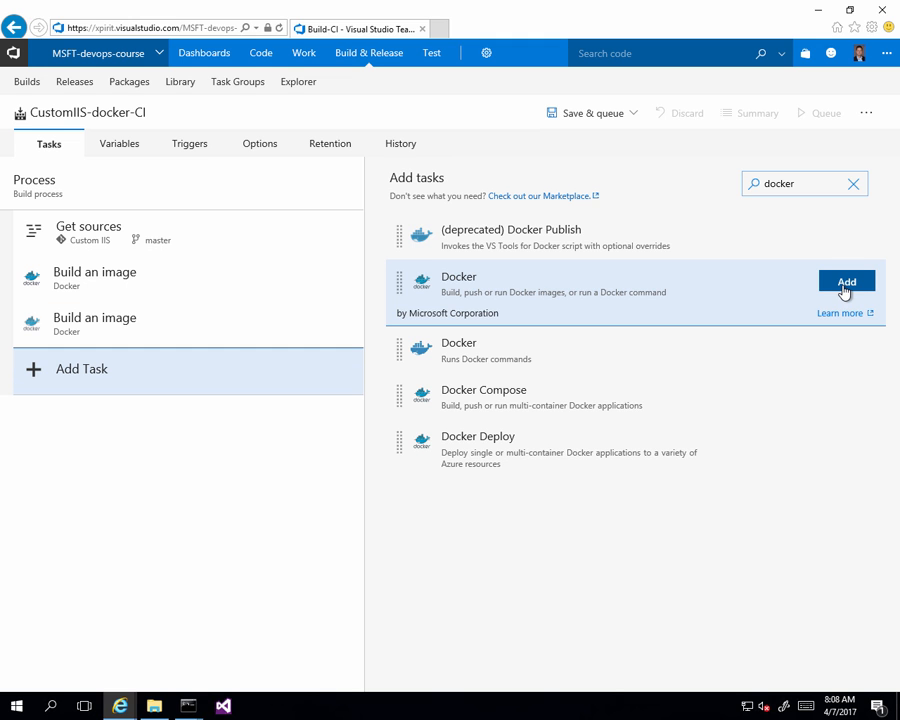
Configure the first Docker task with the Build an image action, the file Docker/dockerfile and the default build context
click(192, 290)
drag(470, 261, 307, 268)
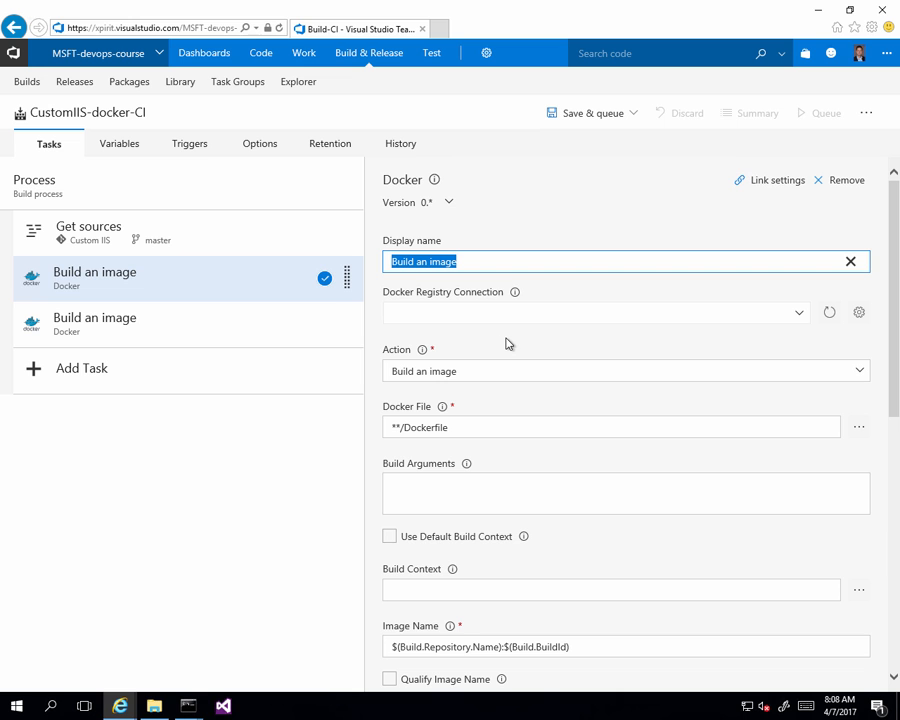
click(474, 381)
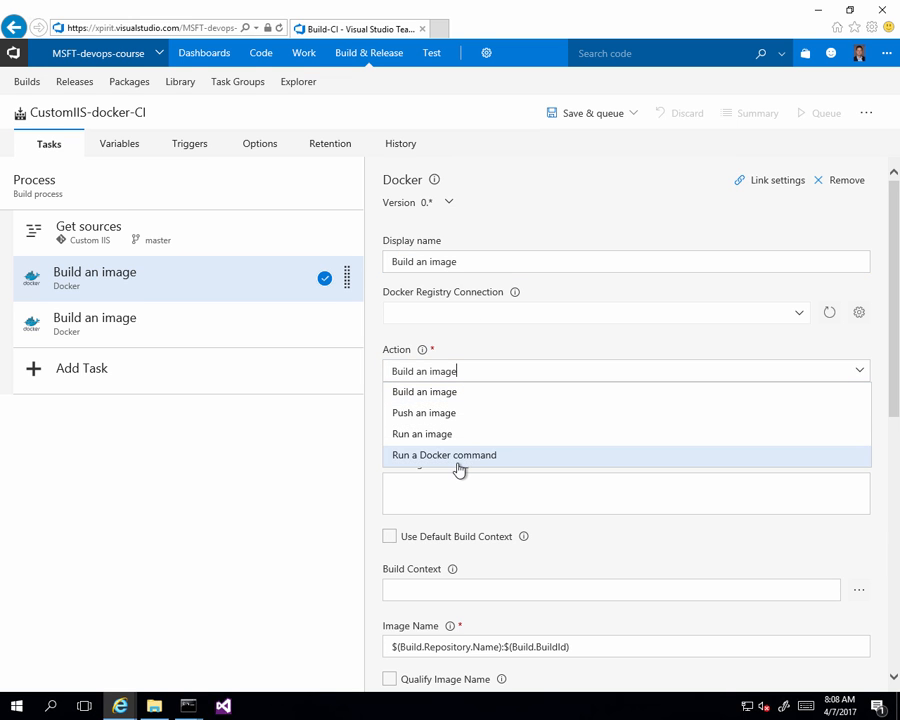
click(467, 395)
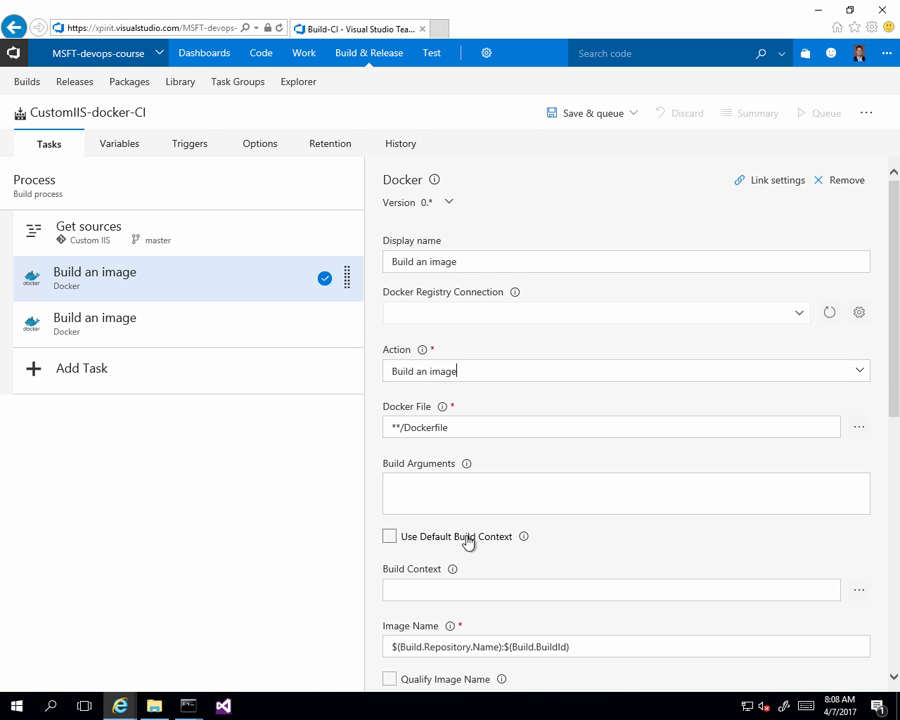
click(859, 428)
click(312, 274)
click(345, 294)
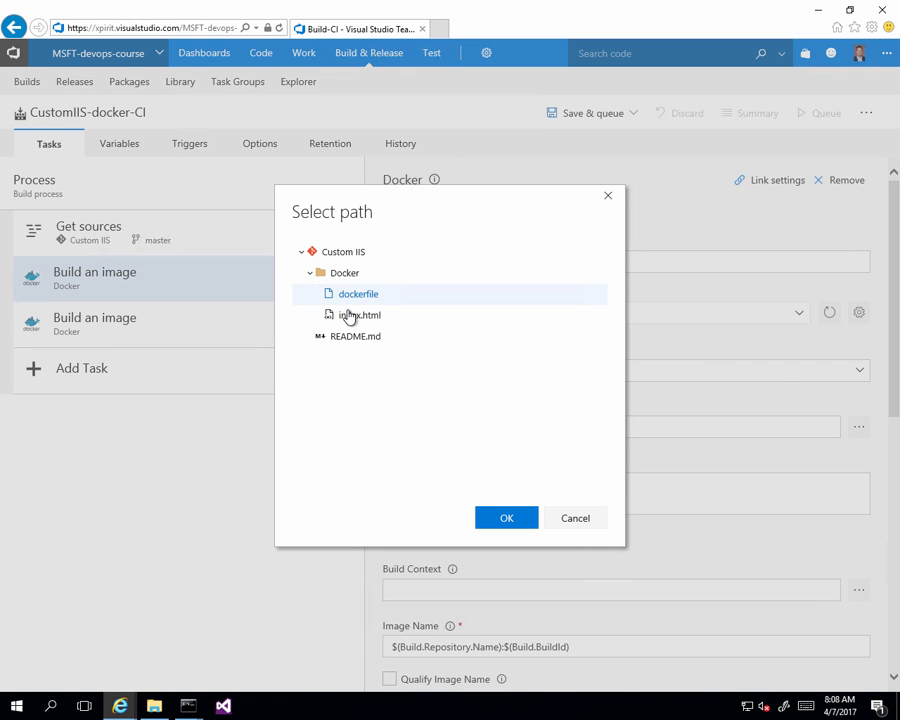
click(503, 519)
click(390, 537)
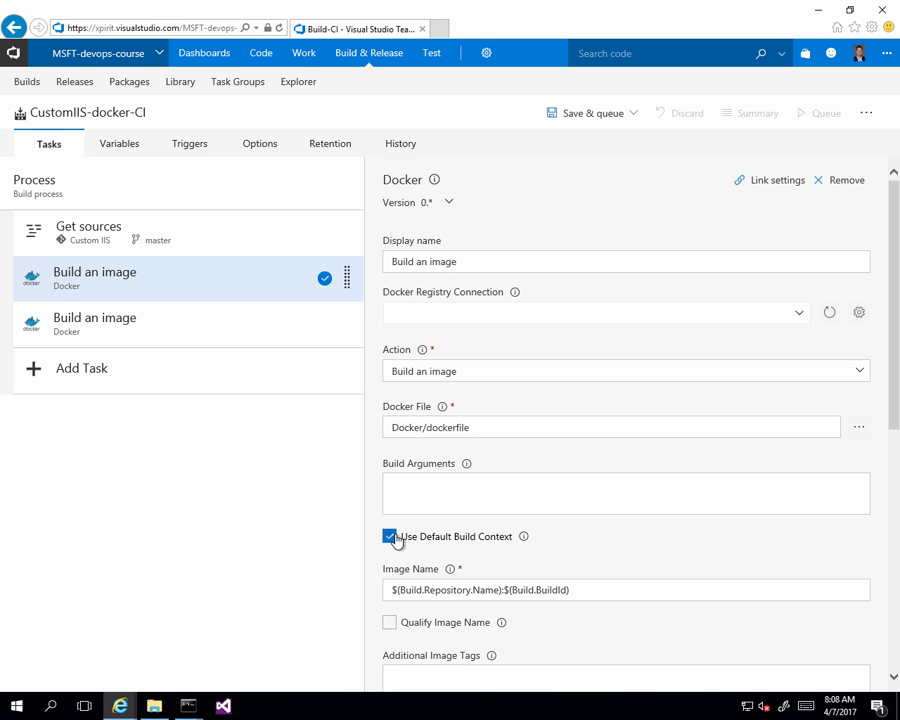
Set the first Docker task's image name to the registry account name followed by /customiisdemo:$(Build.BuildId)
scroll(644, 552, down, 3)
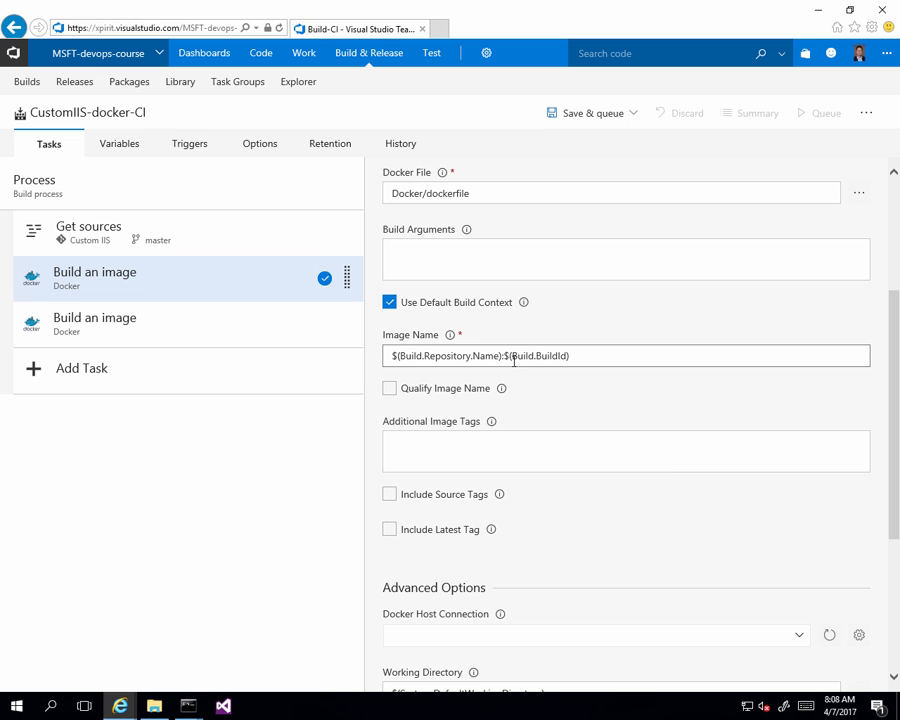
drag(502, 356, 348, 368)
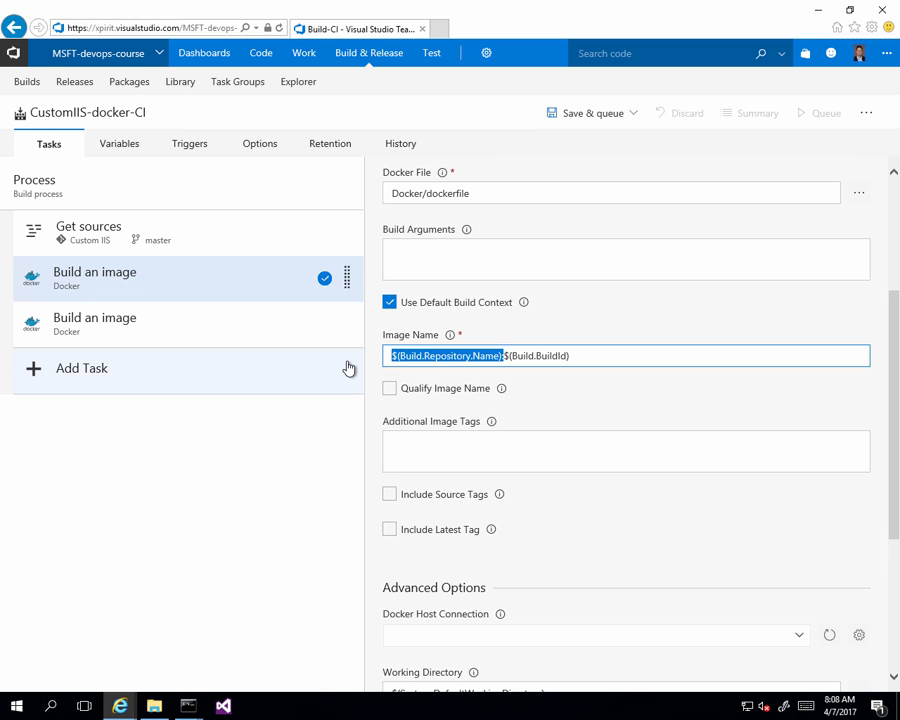
text(marcelv)
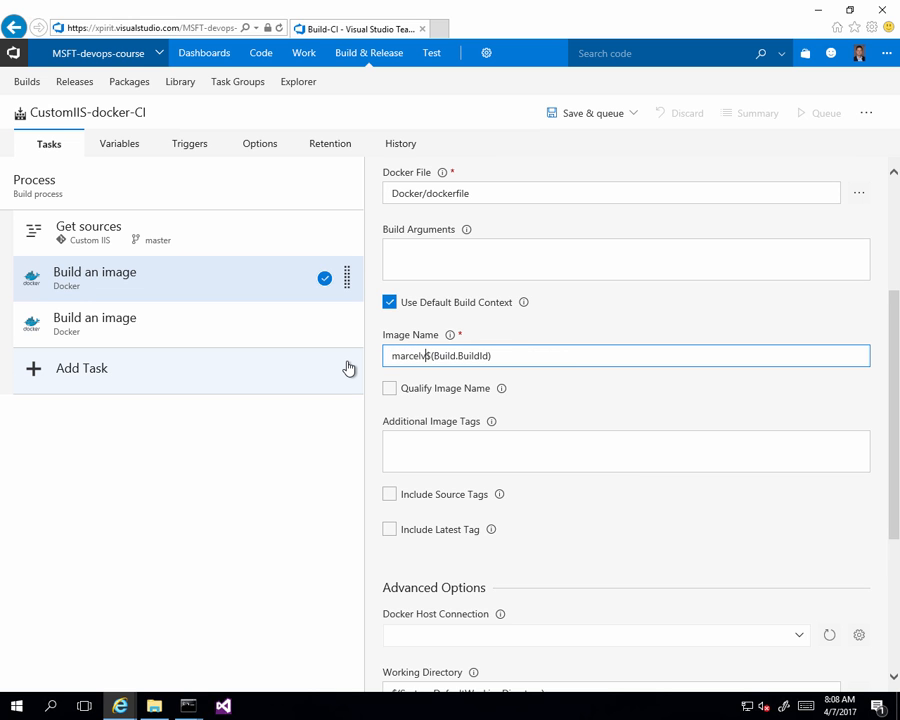
text(/)
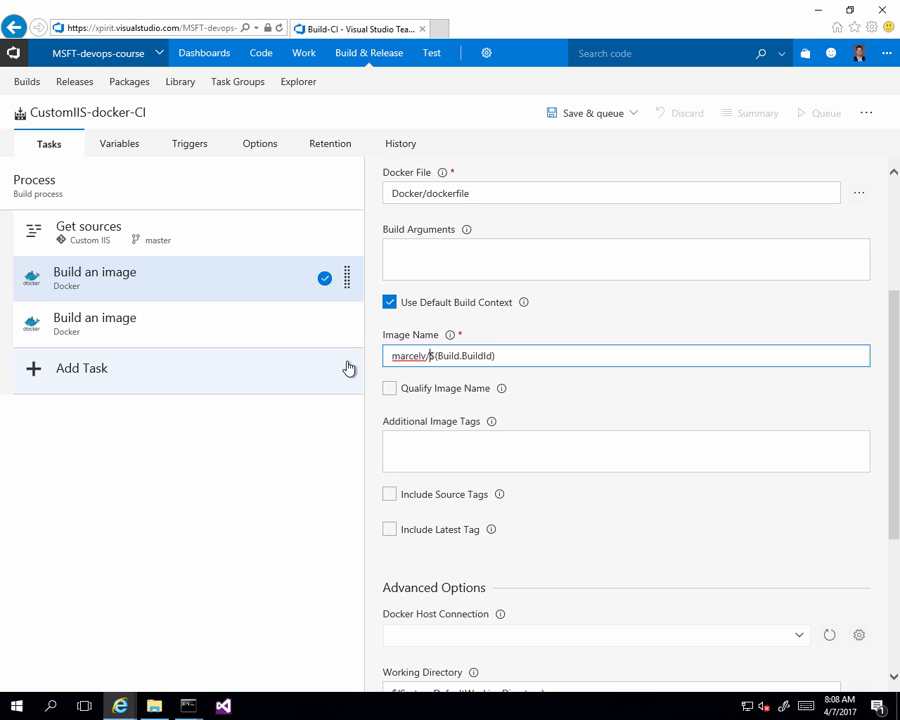
text(customi)
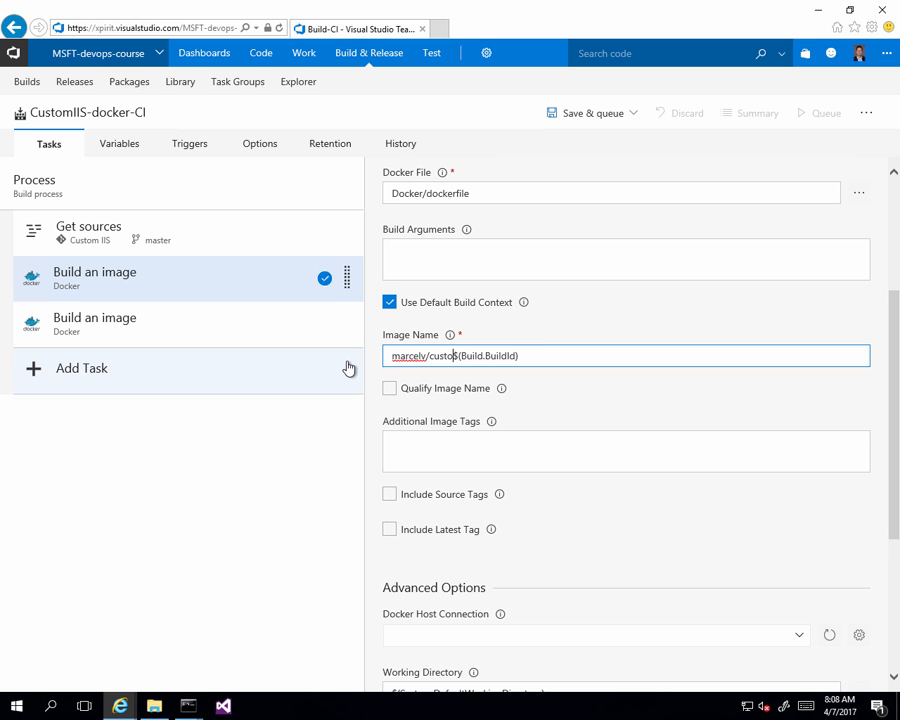
text(isdemo)
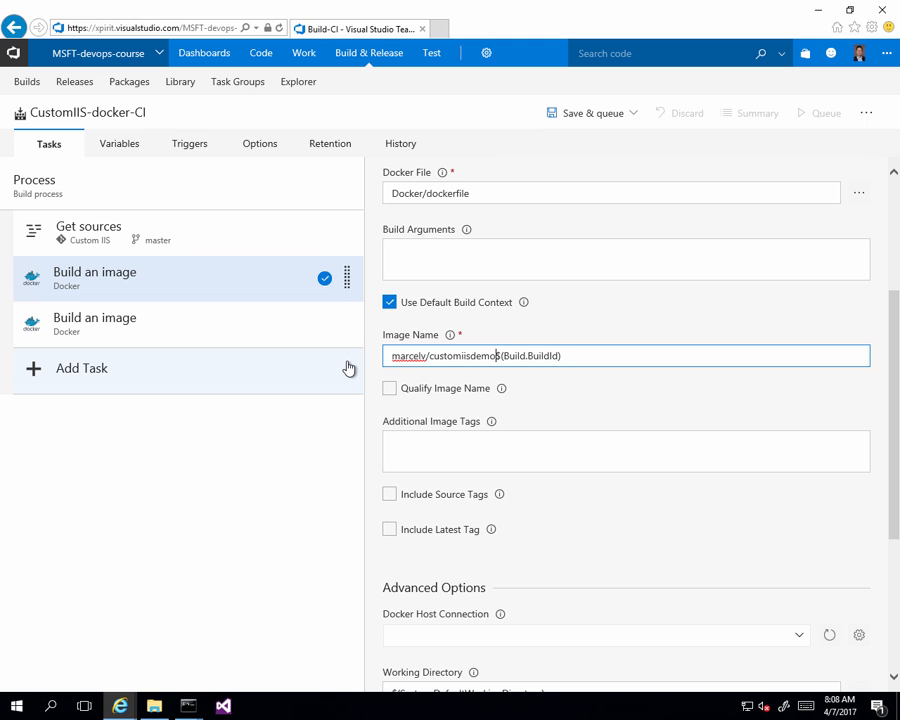
text(:)
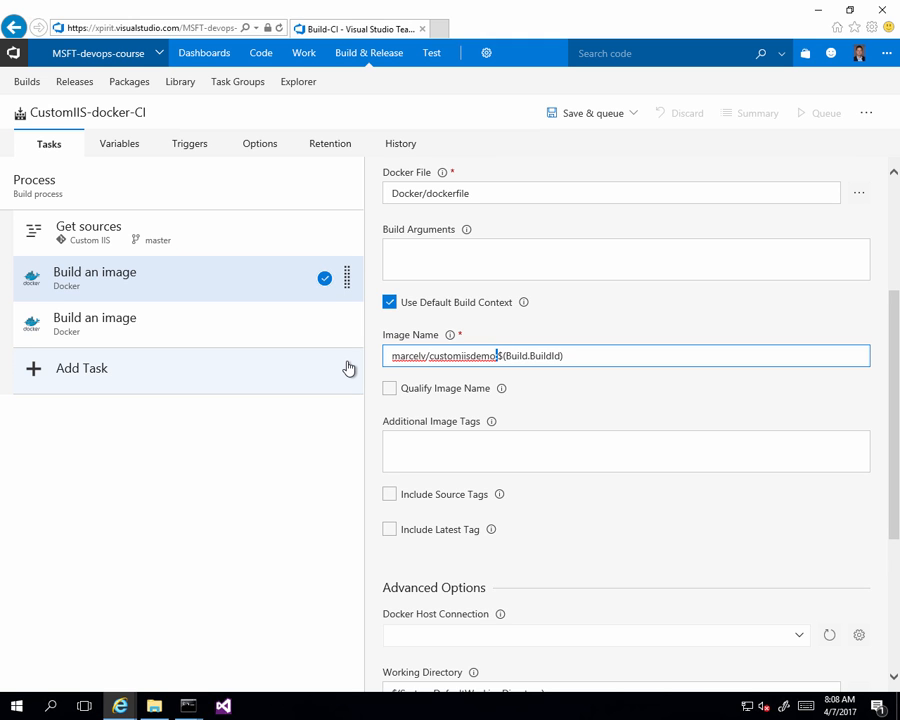
Copy the account and customiisdemo part of the image name, without the build ID tag
key(ctrl+shift+Left)
key(ctrl+shift+Left)
key(ctrl+shift+Left)
key(ctrl+c)
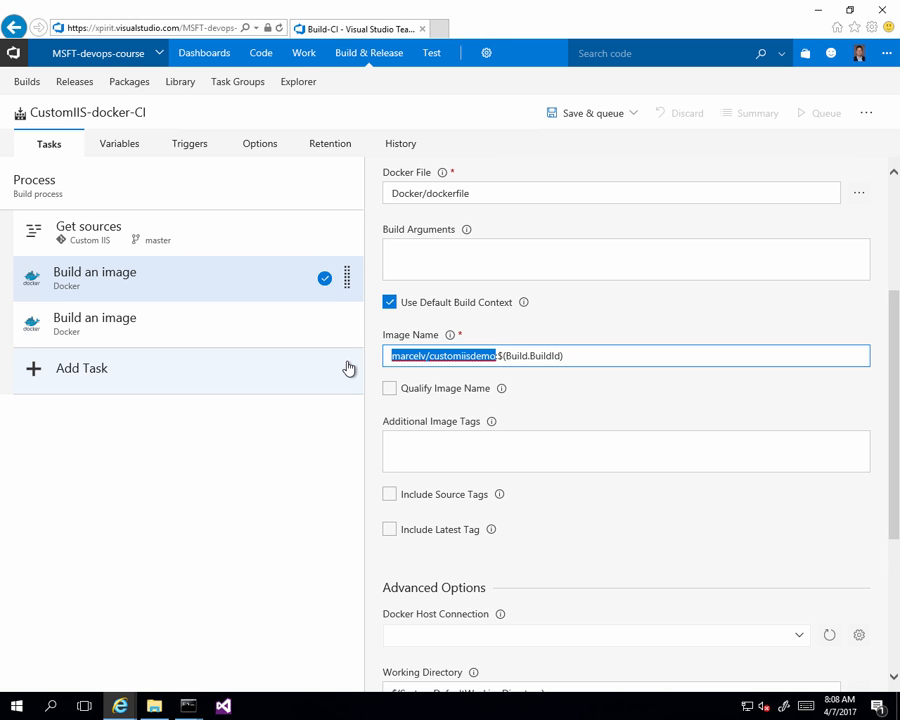
Include the latest tag in the first Docker task's image and open the management page for its Docker registry connections
click(391, 530)
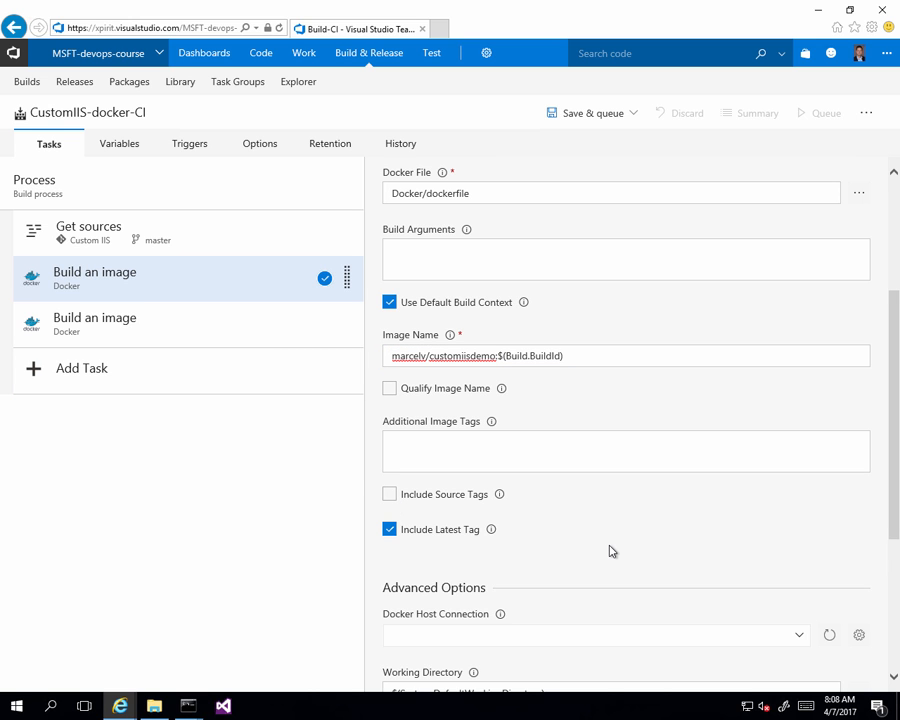
scroll(665, 535, up, 3)
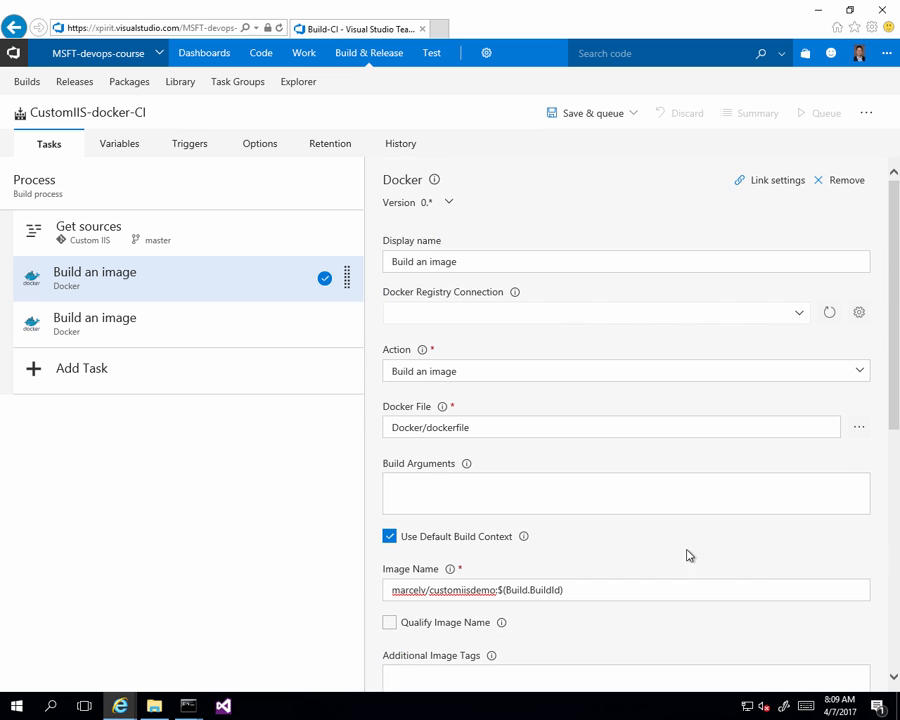
drag(418, 293, 485, 296)
click(859, 313)
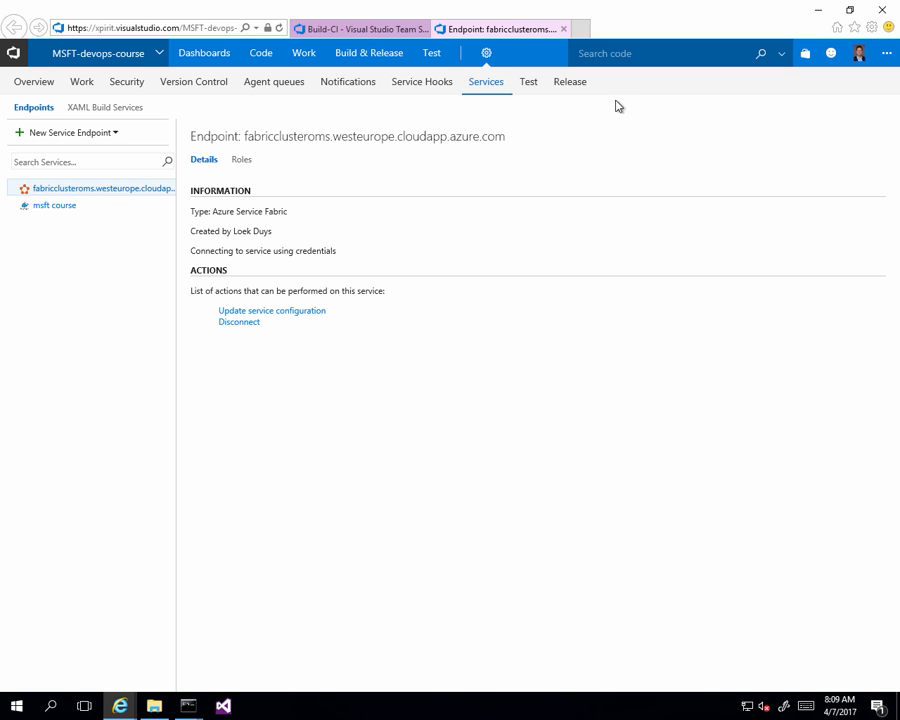
click(66, 136)
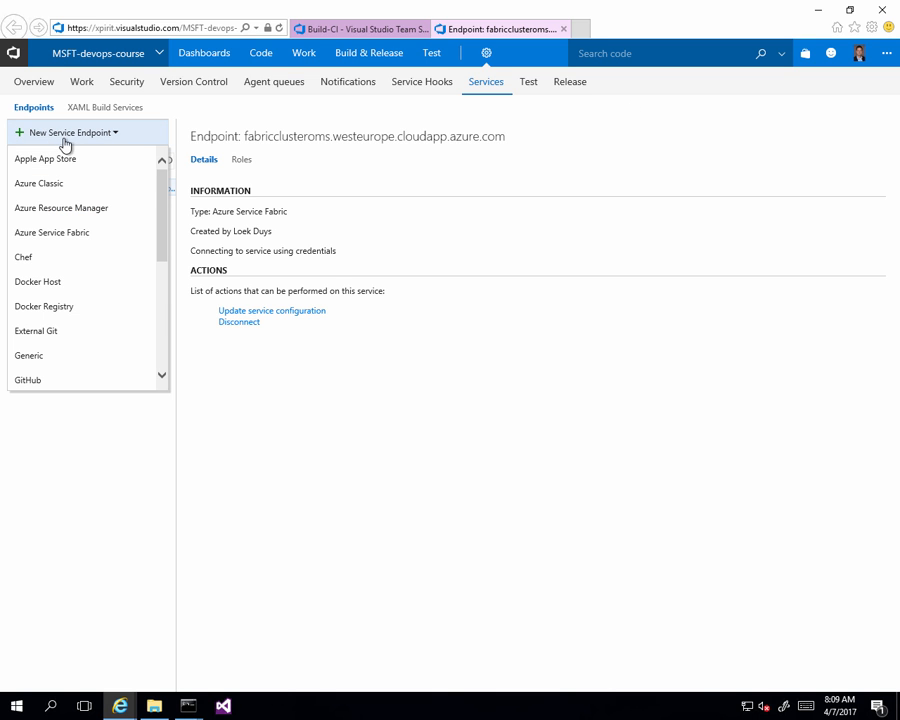
click(74, 312)
click(386, 292)
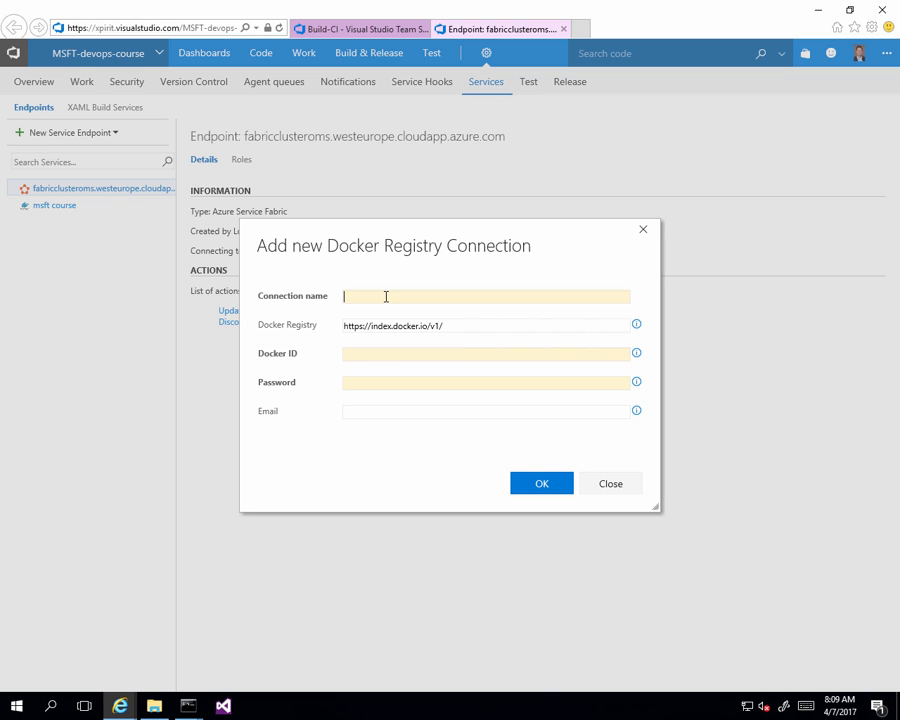
text(m)
key(BackSpace)
click(611, 485)
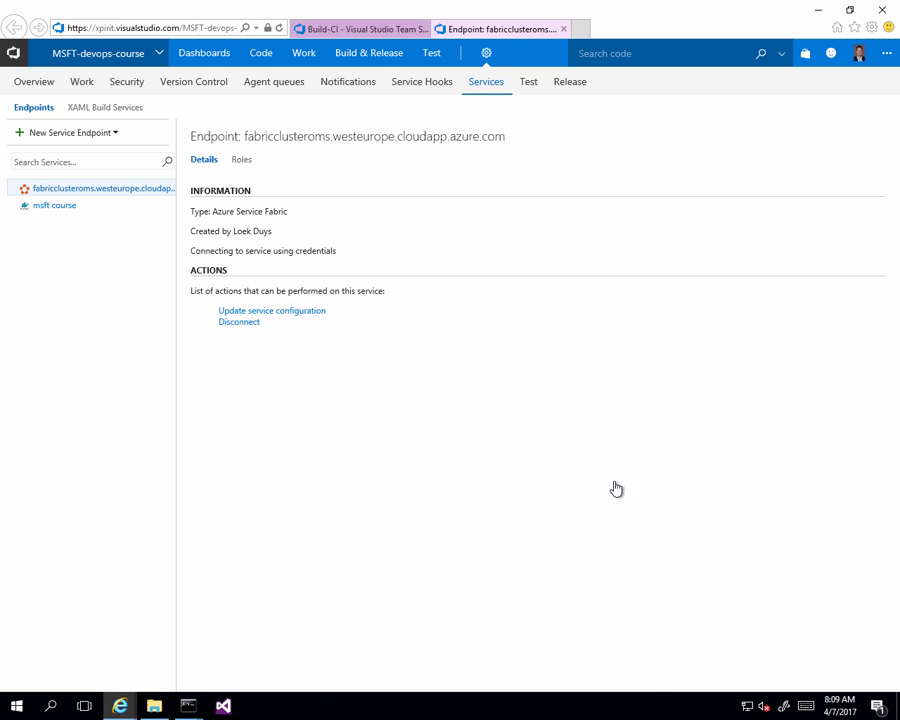
Check the existing msft course Docker Registry endpoint and select it as the registry connection of the Build an image task
click(66, 207)
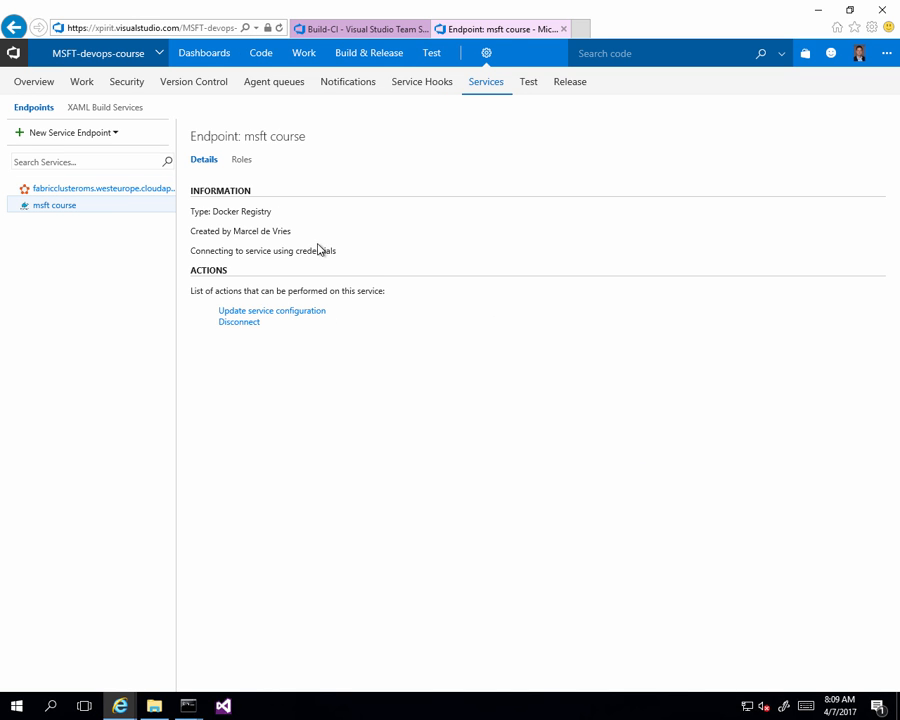
drag(292, 232, 200, 236)
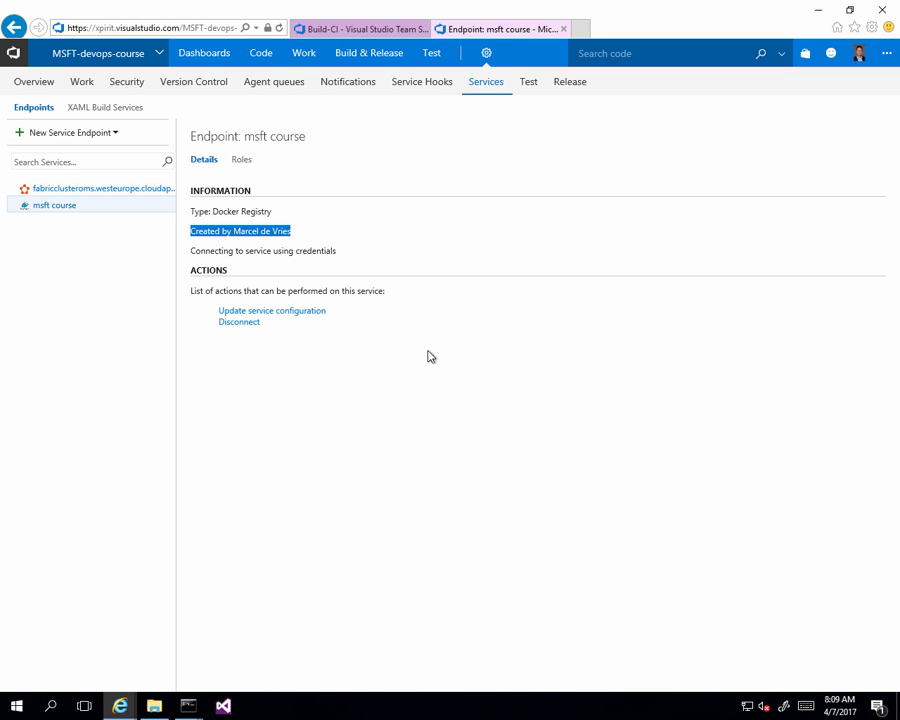
click(375, 29)
click(799, 314)
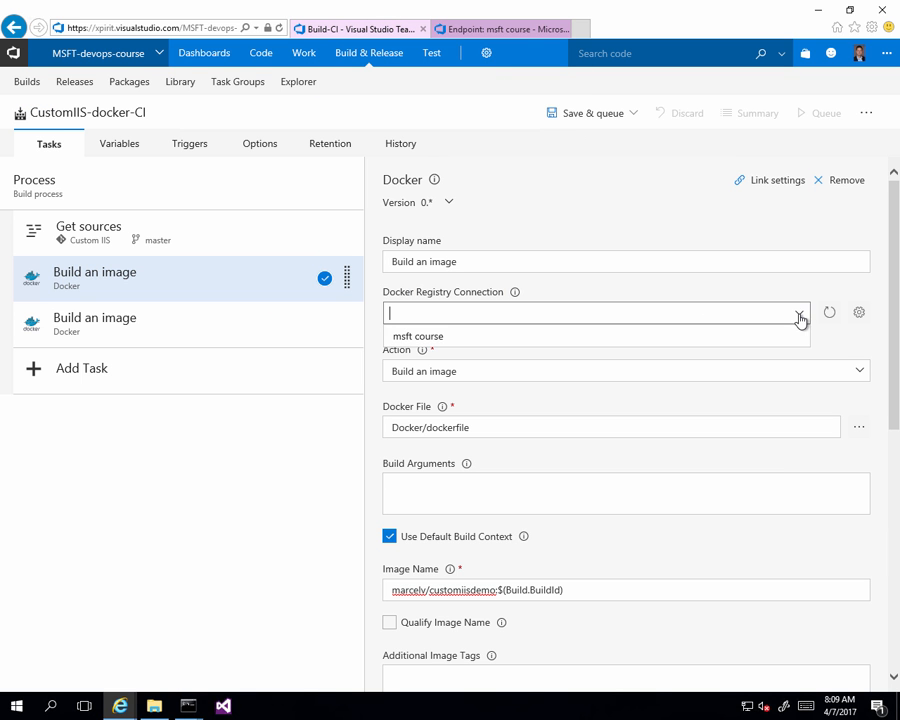
click(602, 337)
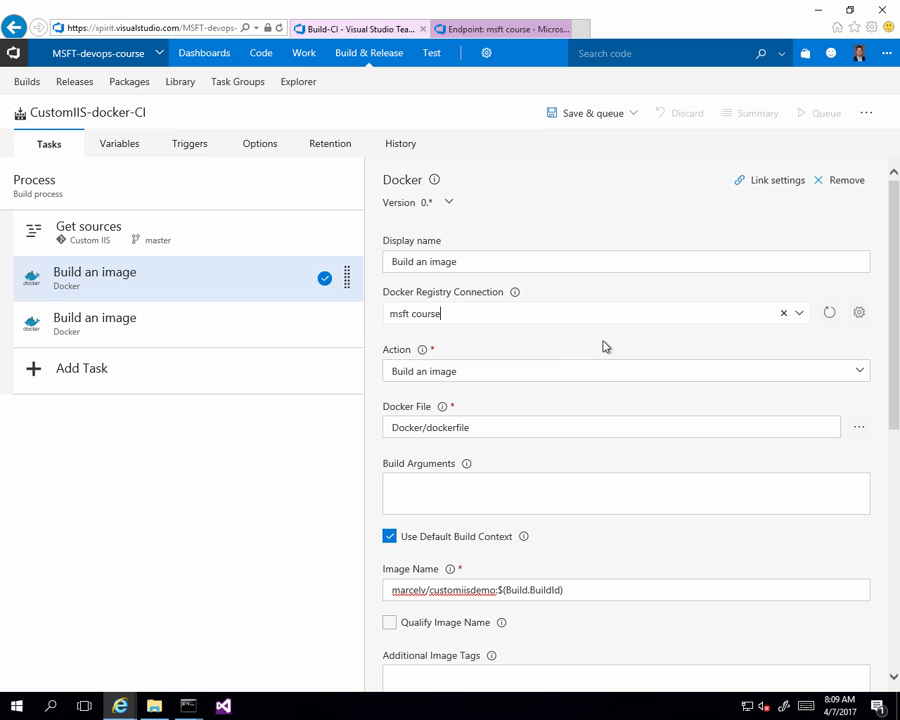
Set the second Docker task's action to Push an image and its registry connection to msft course
click(230, 327)
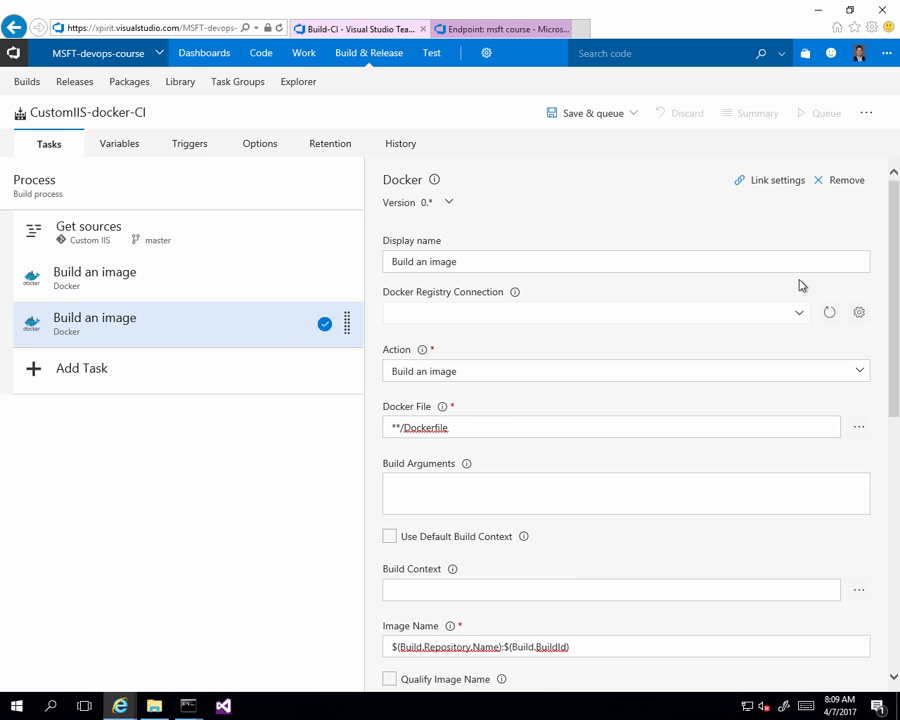
click(842, 373)
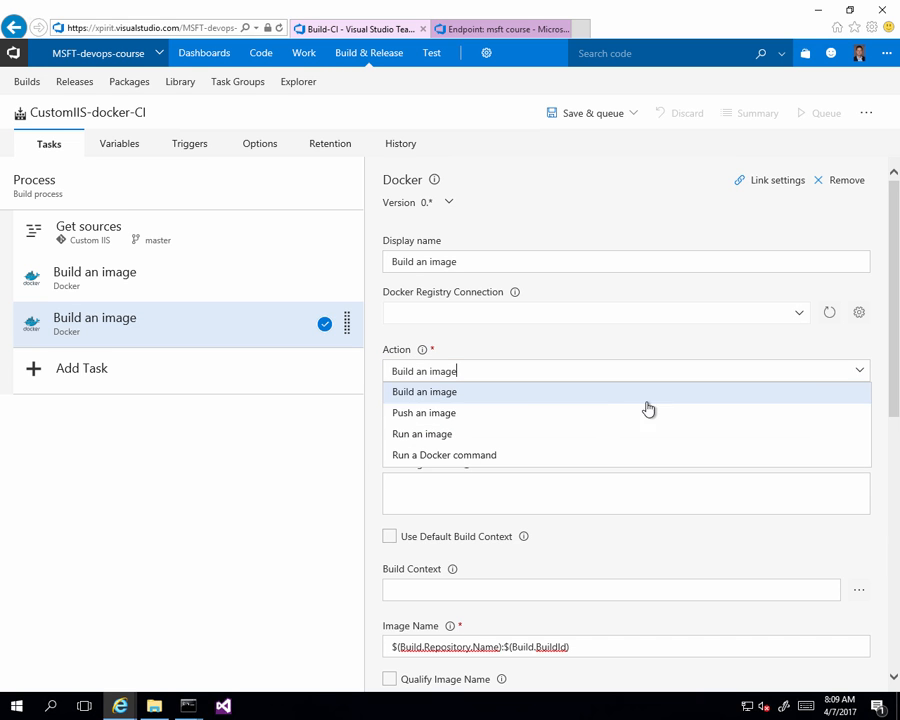
click(494, 415)
click(746, 313)
click(589, 337)
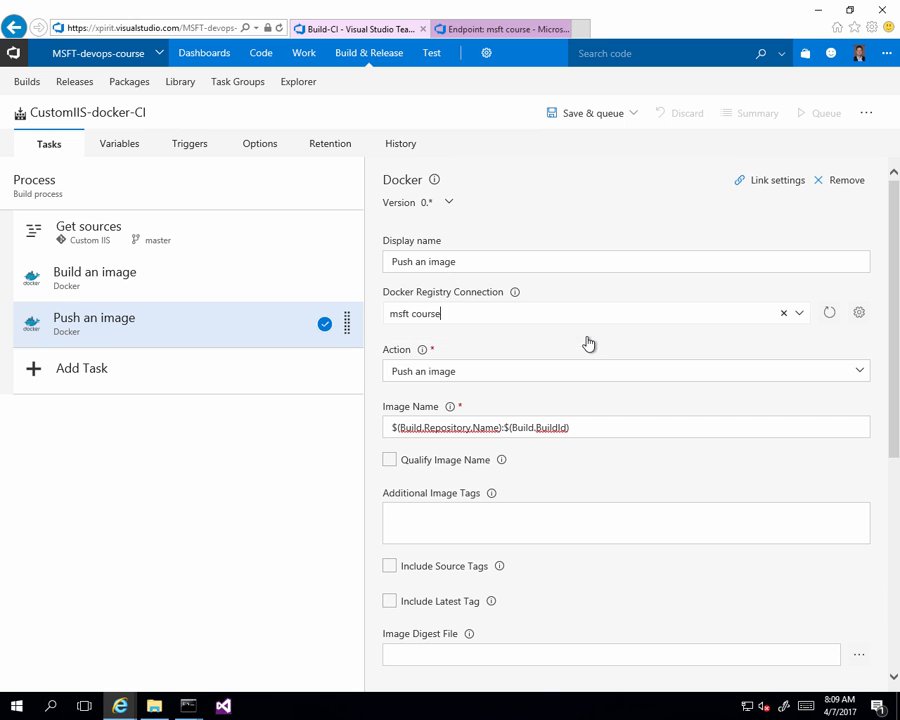
Set the push task's image name to the registry account name followed by /customiisdemo:$(Build.BuildId) and include the latest tag
drag(501, 427, 284, 434)
key(Delete)
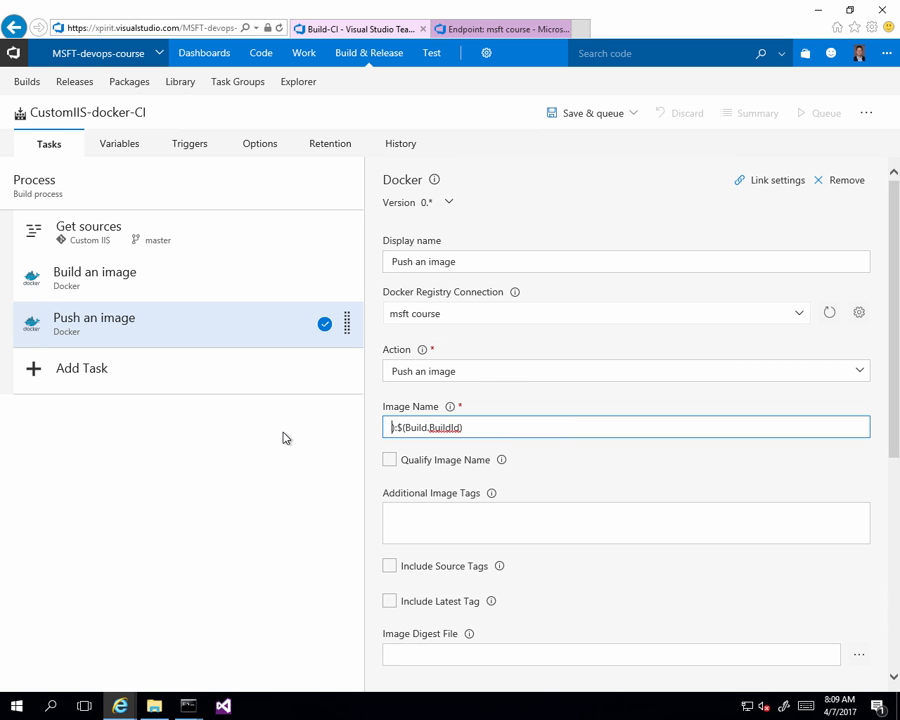
key(Delete)
key(ctrl+v)
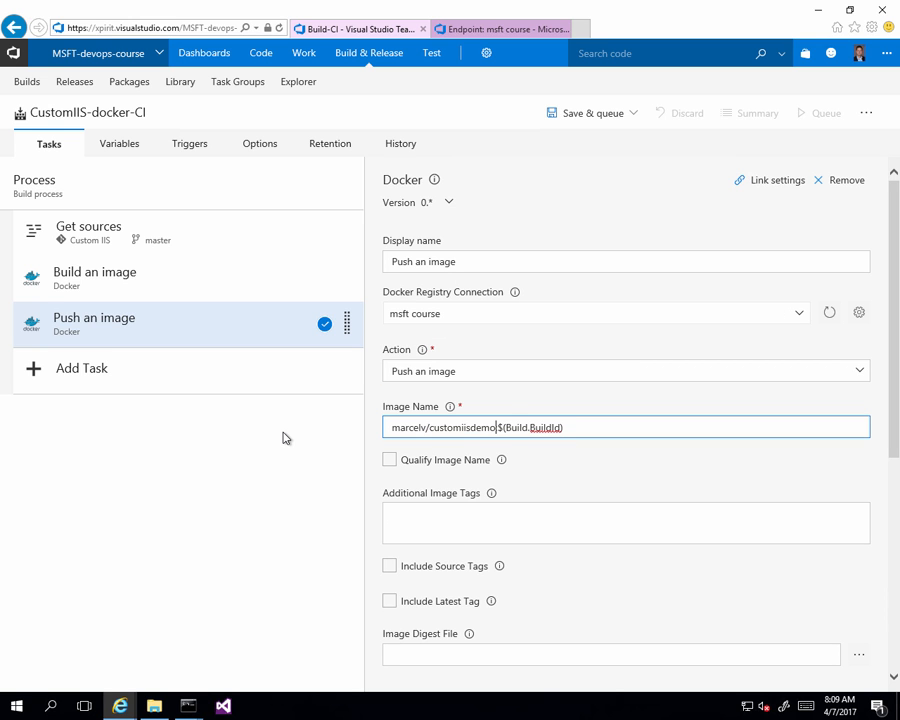
text(:)
click(389, 601)
scroll(578, 609, down, 3)
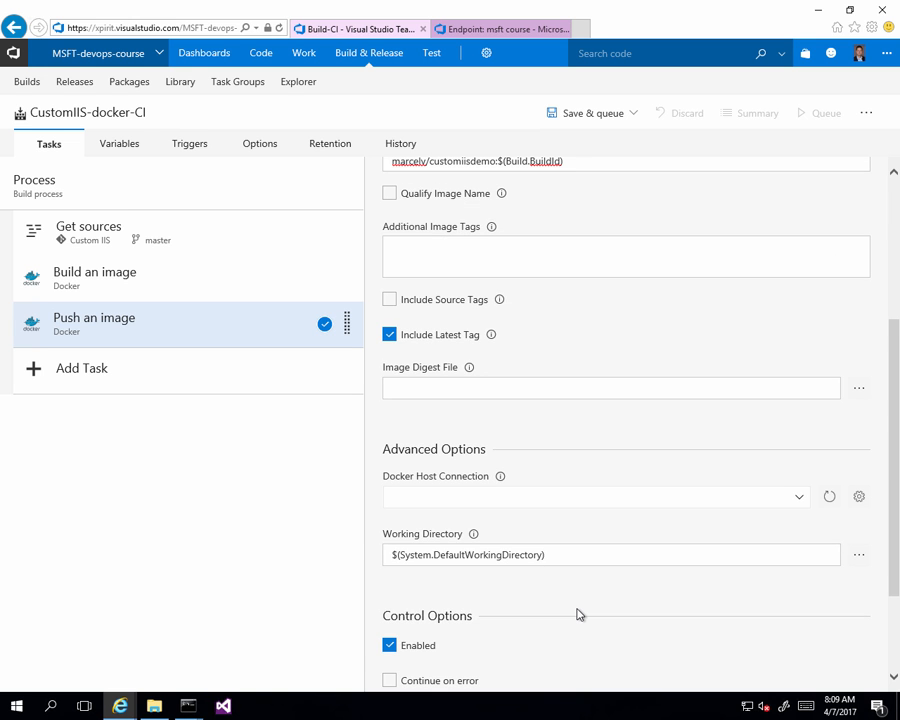
scroll(578, 612, up, 3)
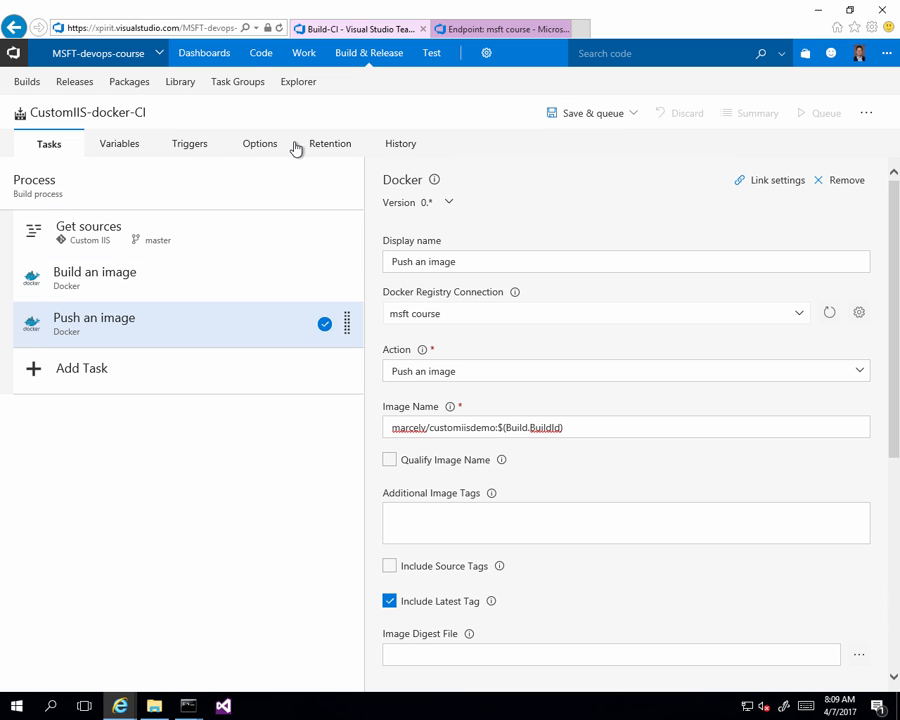
Enable the continuous integration trigger and set the build definition's default agent queue to Default
click(195, 150)
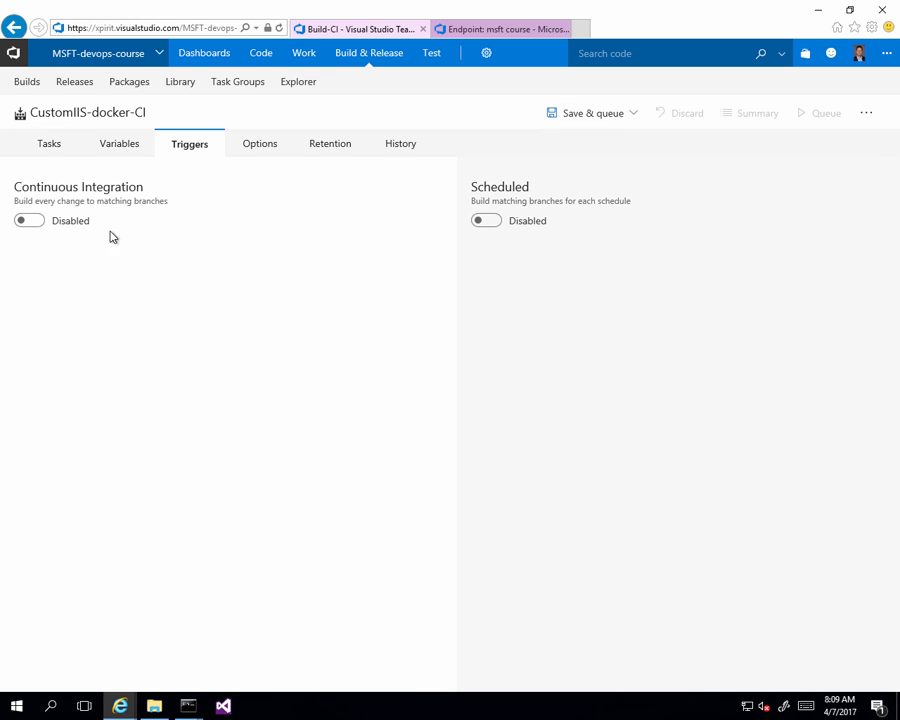
drag(20, 189, 161, 190)
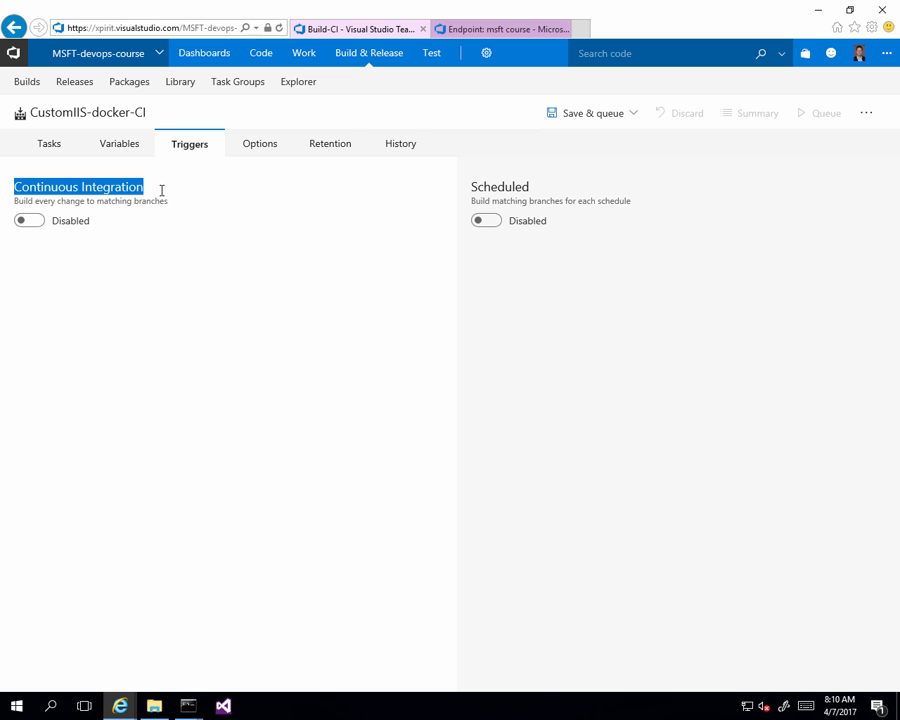
click(34, 222)
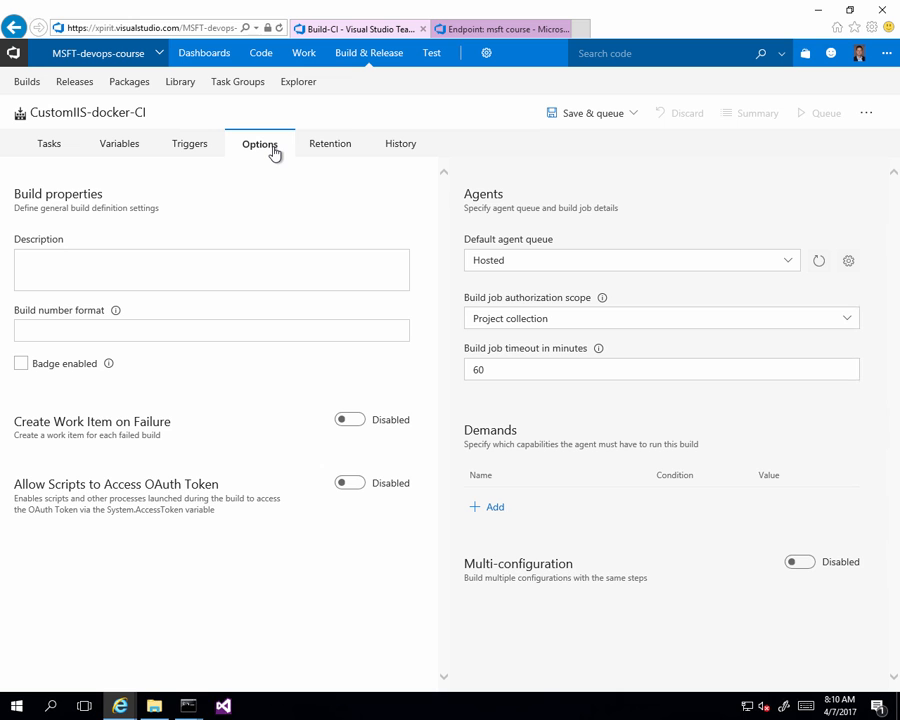
click(768, 266)
click(553, 288)
Save the CustomIIS-docker-CI build definition and queue a build of the master branch on the Default agent queue
click(47, 145)
click(589, 116)
click(562, 150)
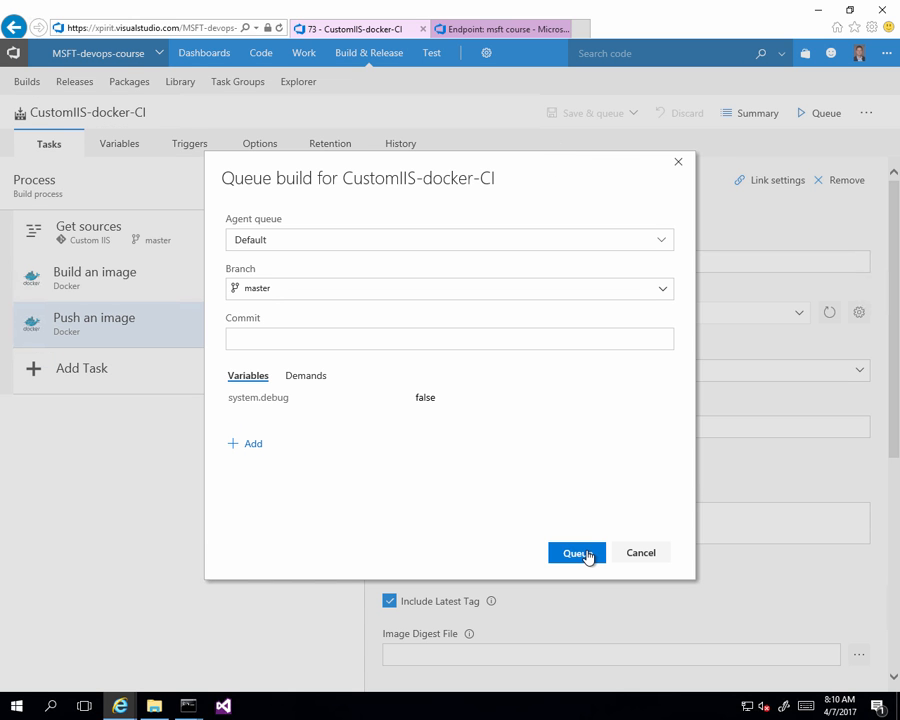
click(588, 555)
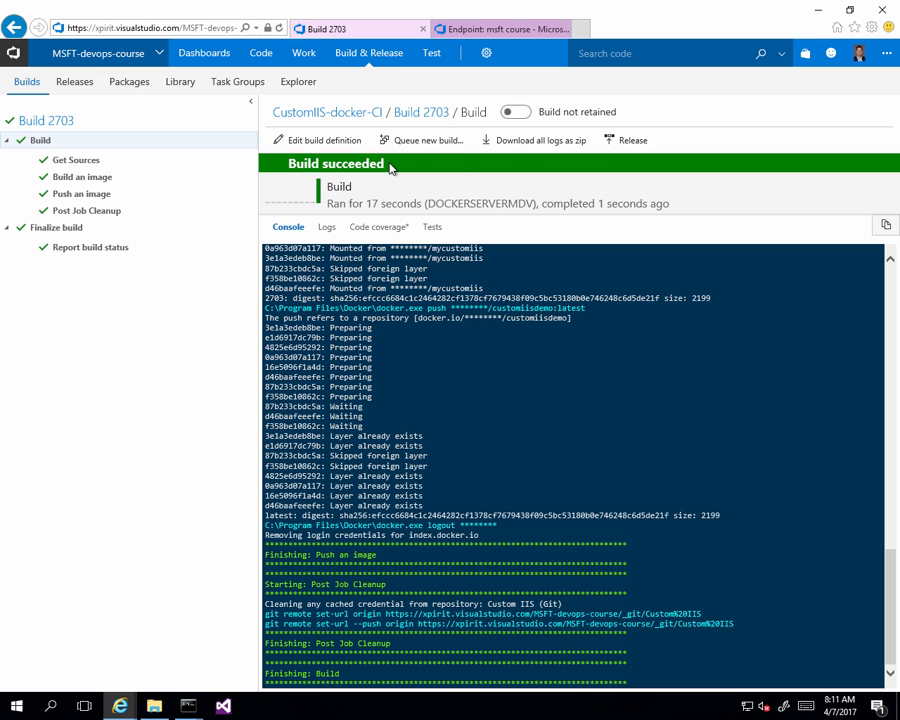
Start a new release definition from the Empty template
mouse_move(377, 62)
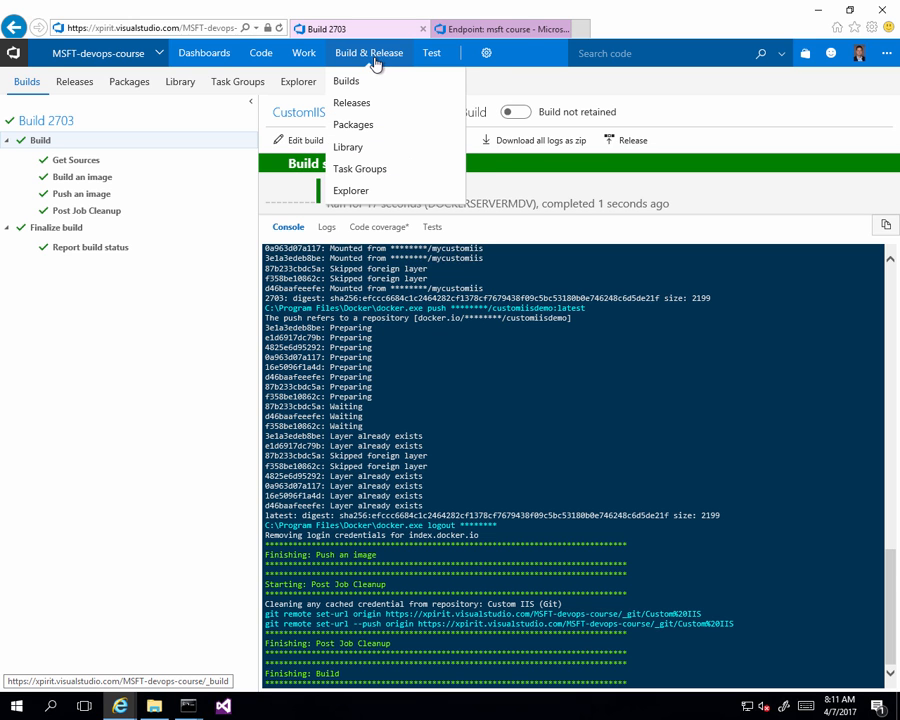
click(75, 86)
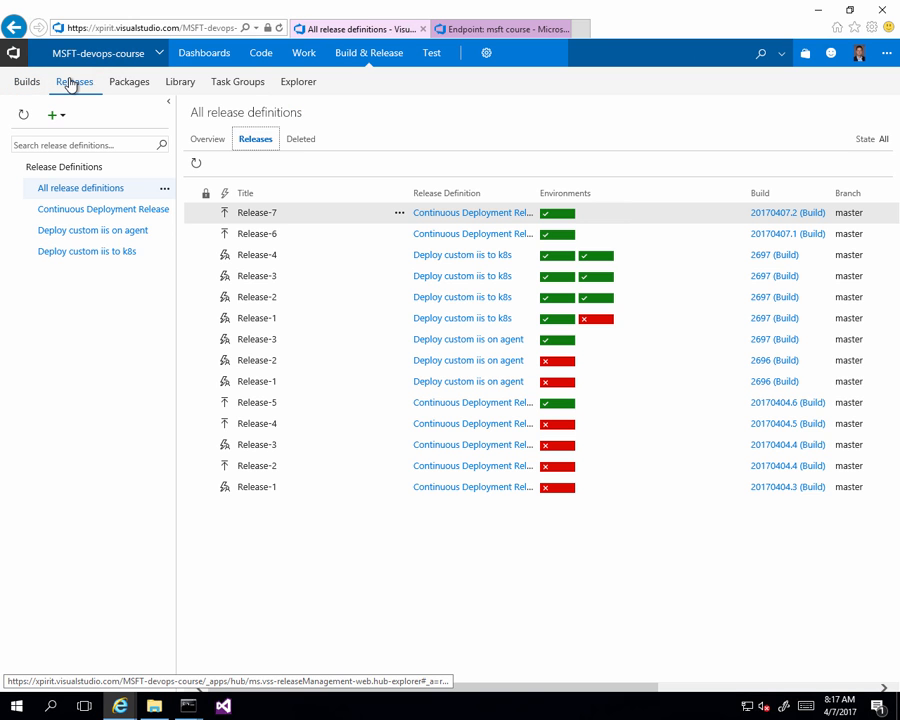
click(68, 119)
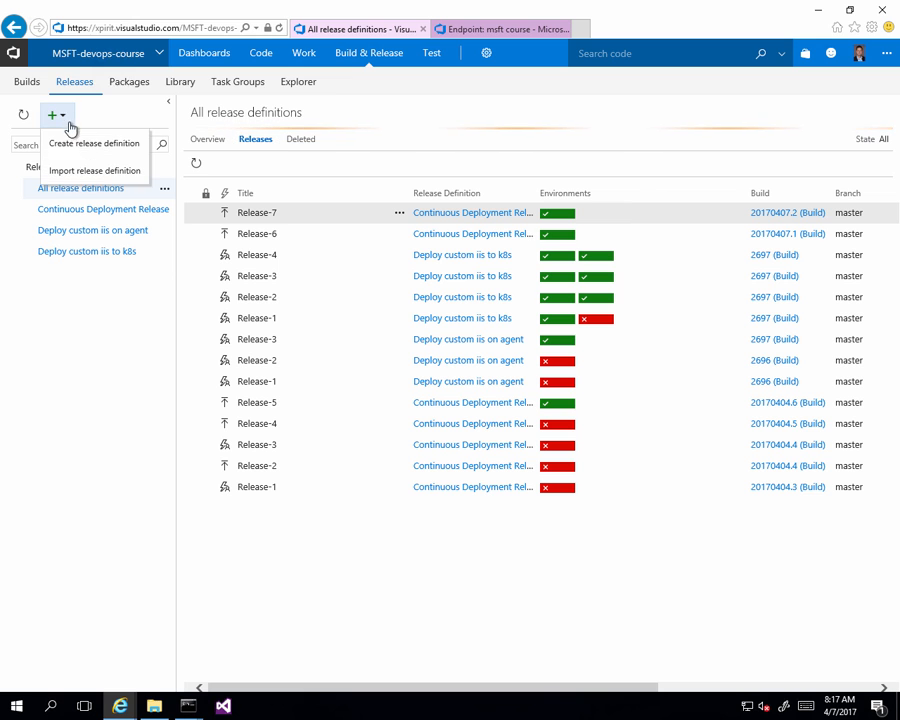
click(88, 144)
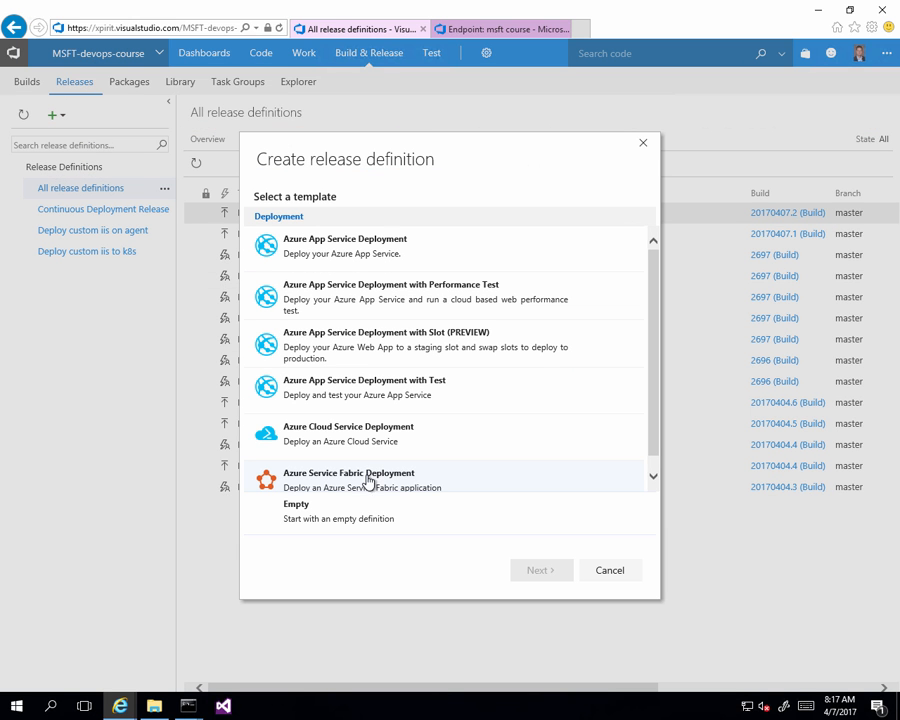
click(352, 514)
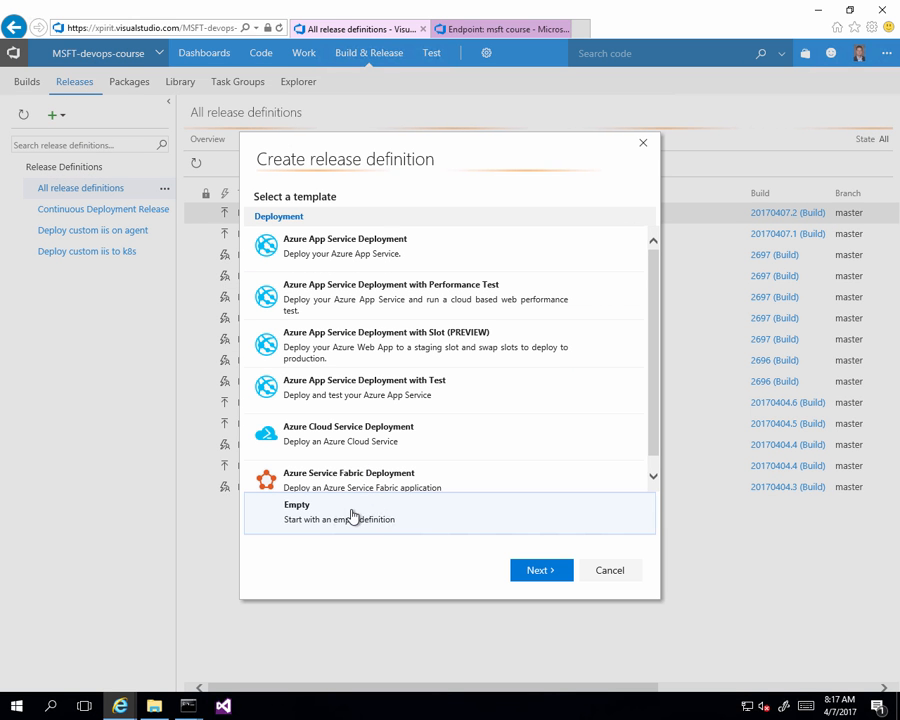
click(532, 568)
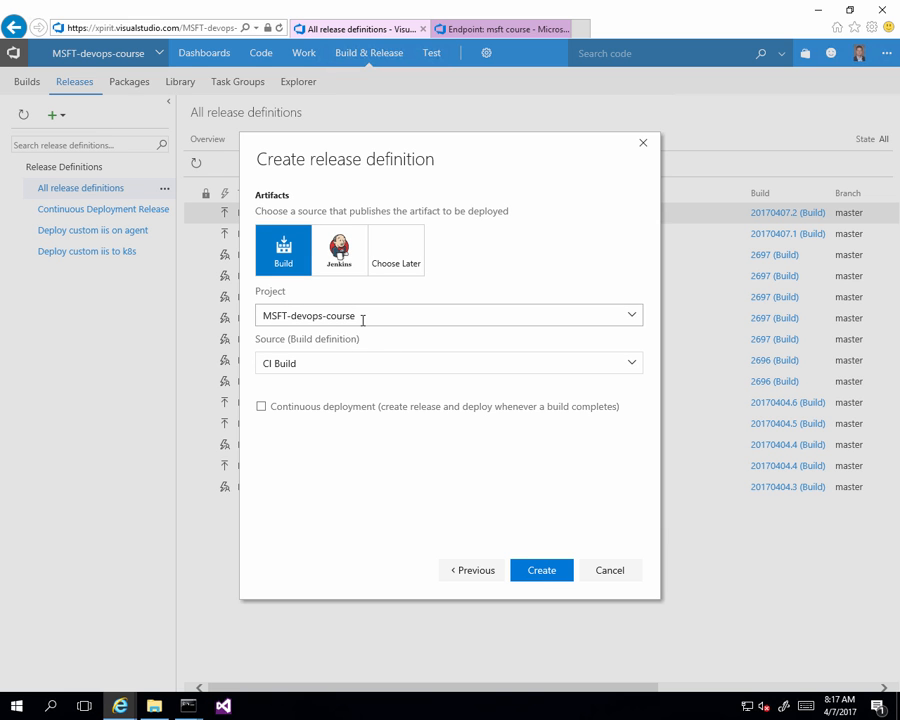
Choose the CustomIIS-docker-CI build definition as the artifact source and create the release definition
click(365, 362)
click(631, 364)
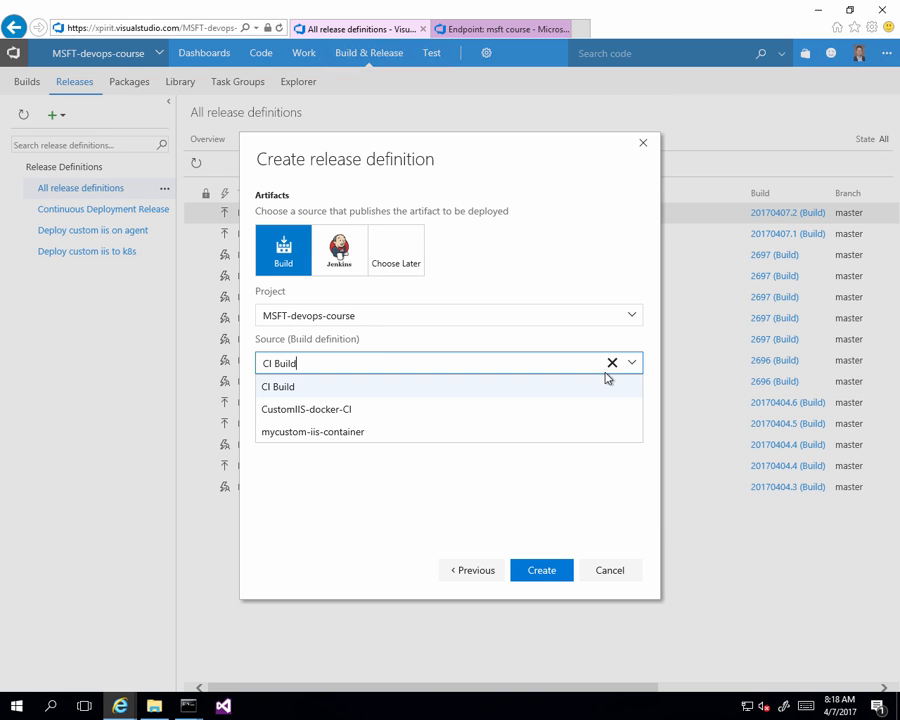
click(489, 409)
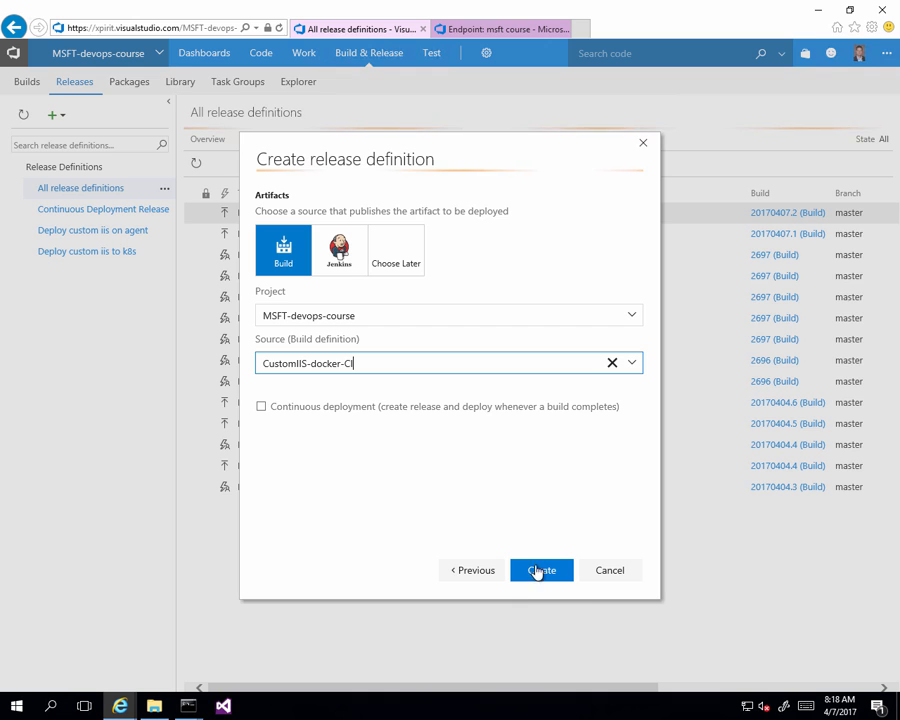
click(538, 570)
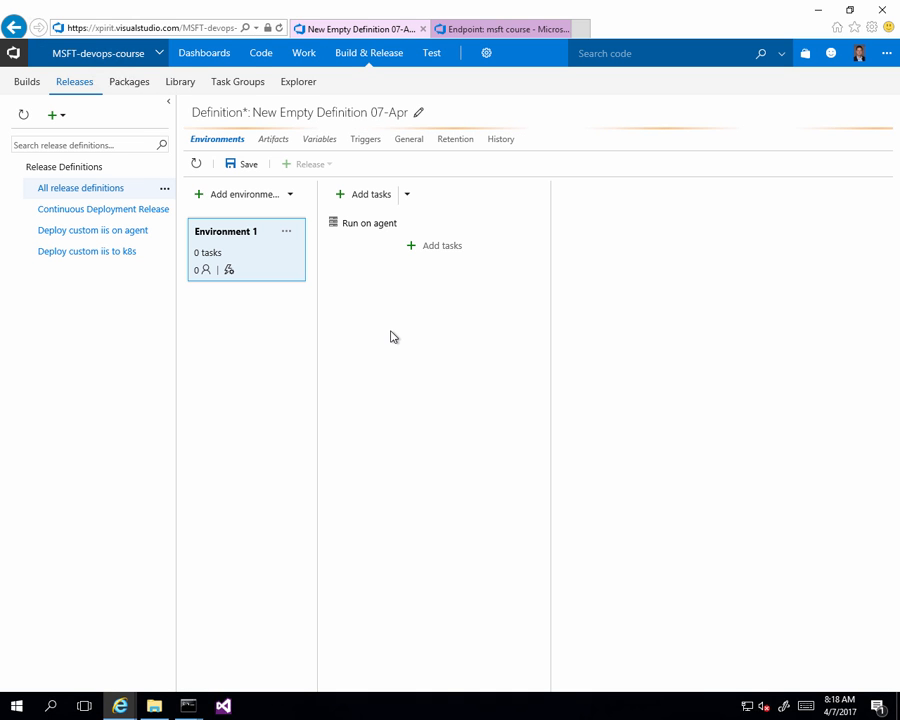
Rename Environment 1 of the release definition as verify
click(242, 232)
text(verify)
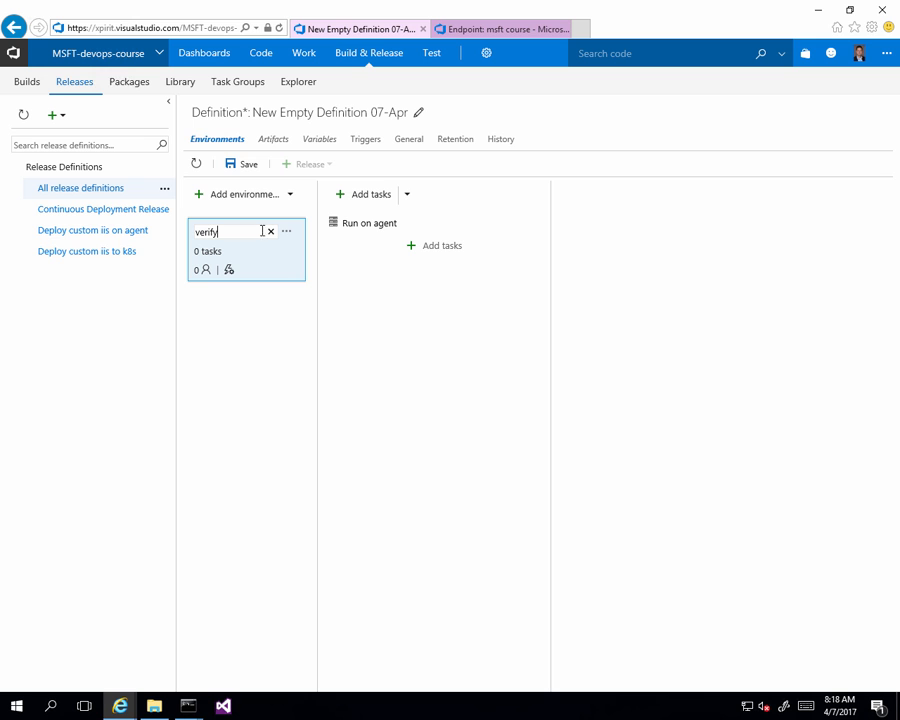
click(339, 263)
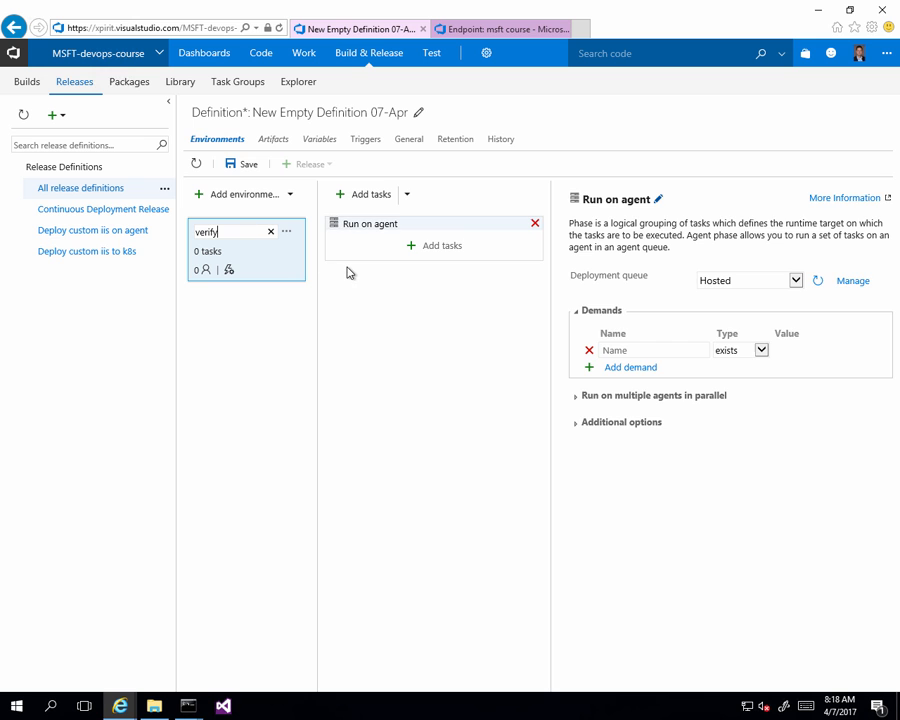
Add three Docker tasks that build, push or run images to the verify environment from the full task catalog
click(418, 254)
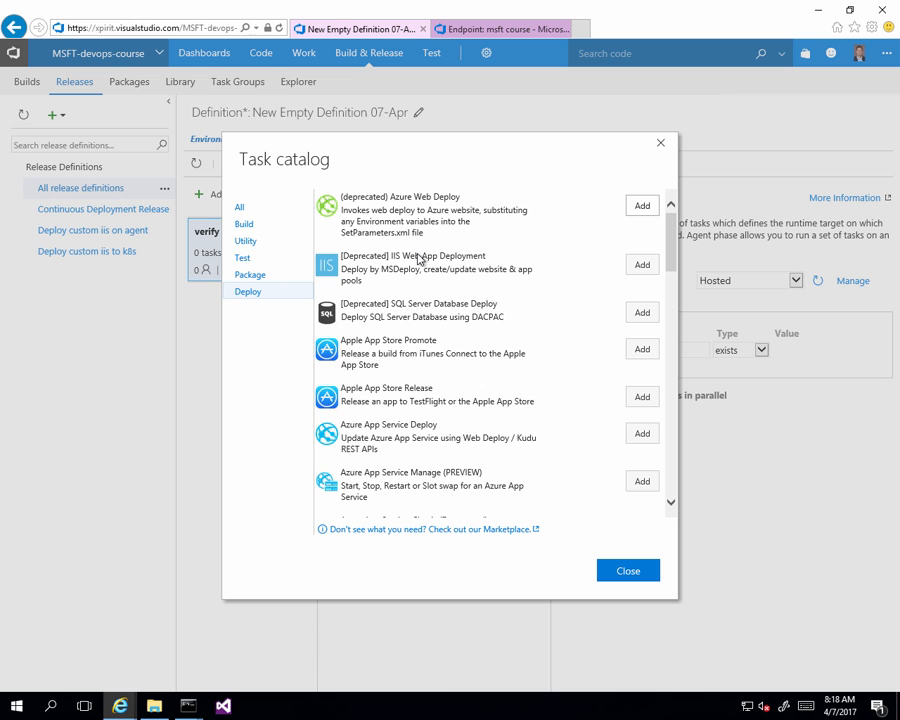
click(255, 207)
scroll(400, 410, down, 10)
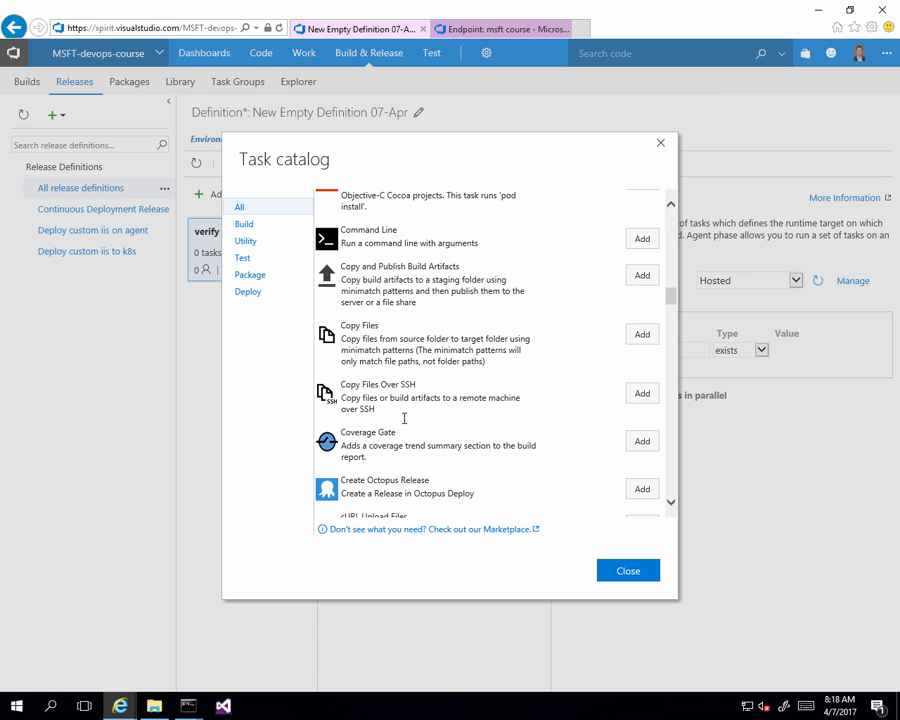
scroll(404, 418, down, 15)
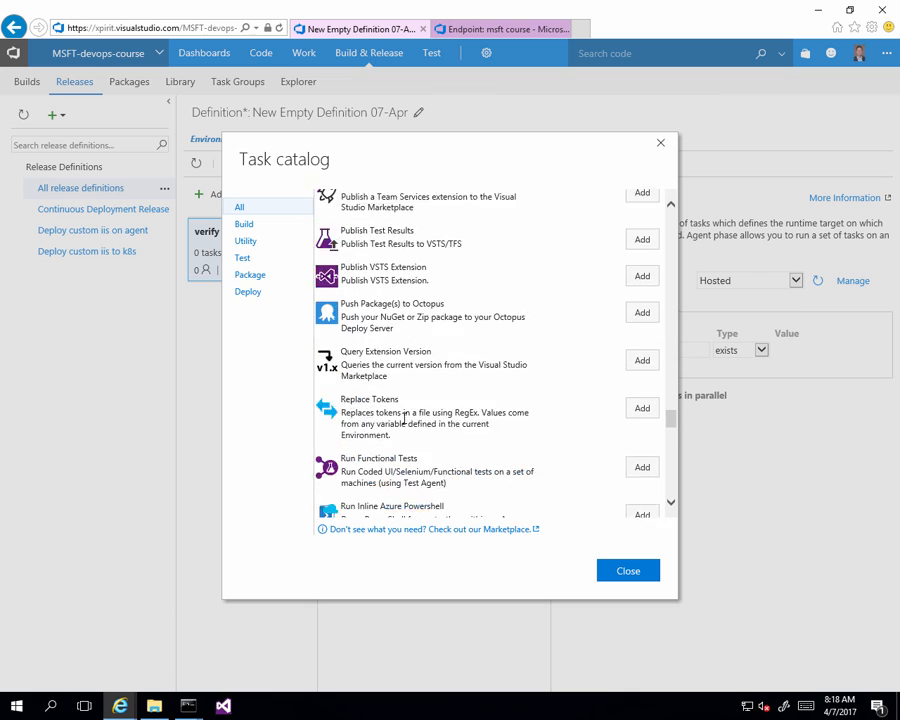
scroll(404, 418, down, 12)
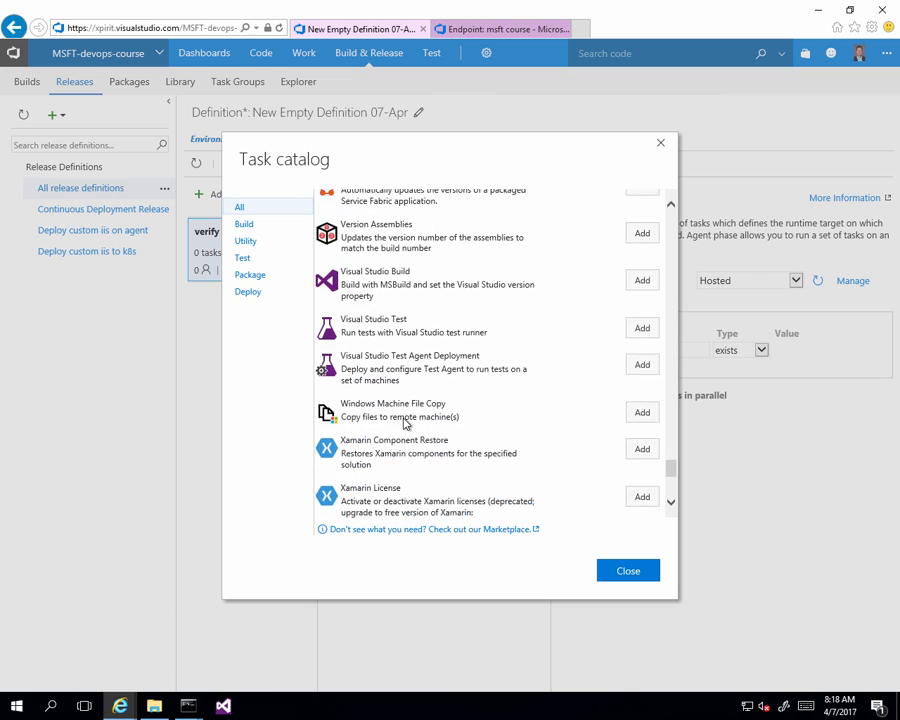
scroll(404, 418, up, 15)
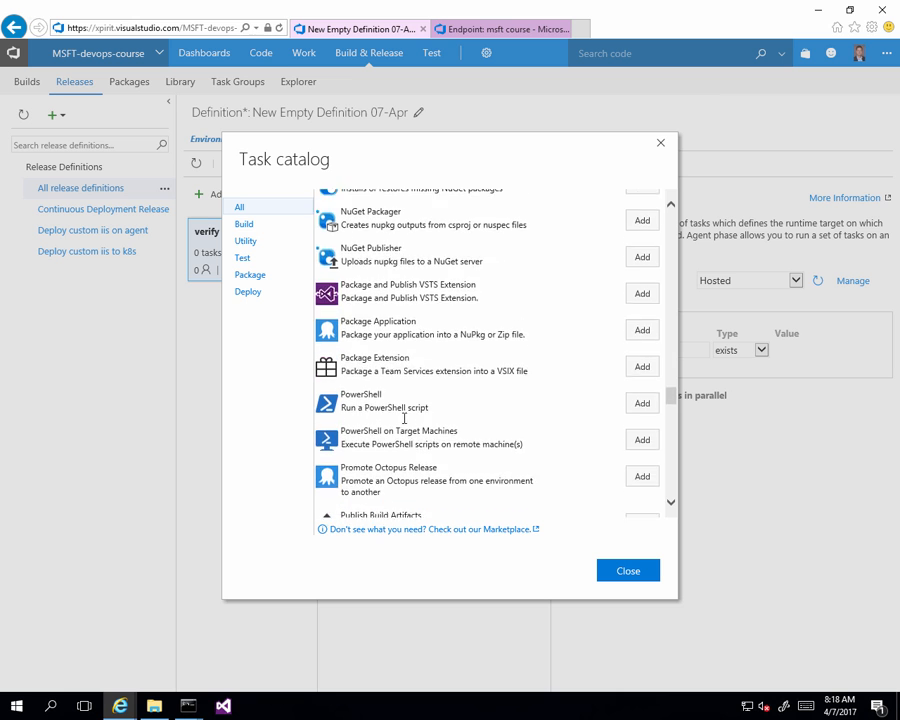
scroll(404, 420, up, 12)
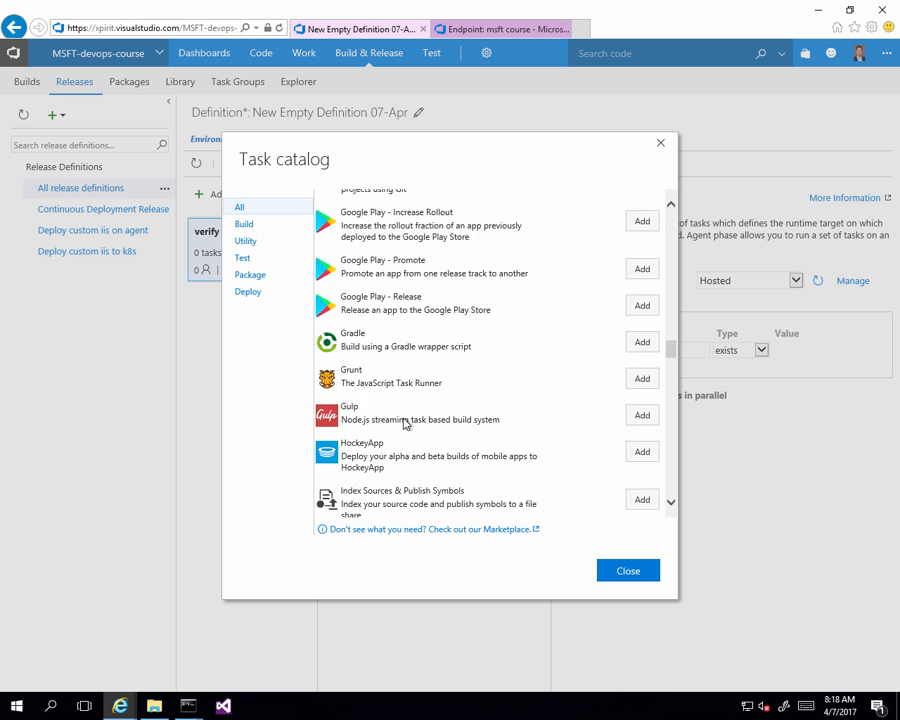
scroll(403, 420, up, 3)
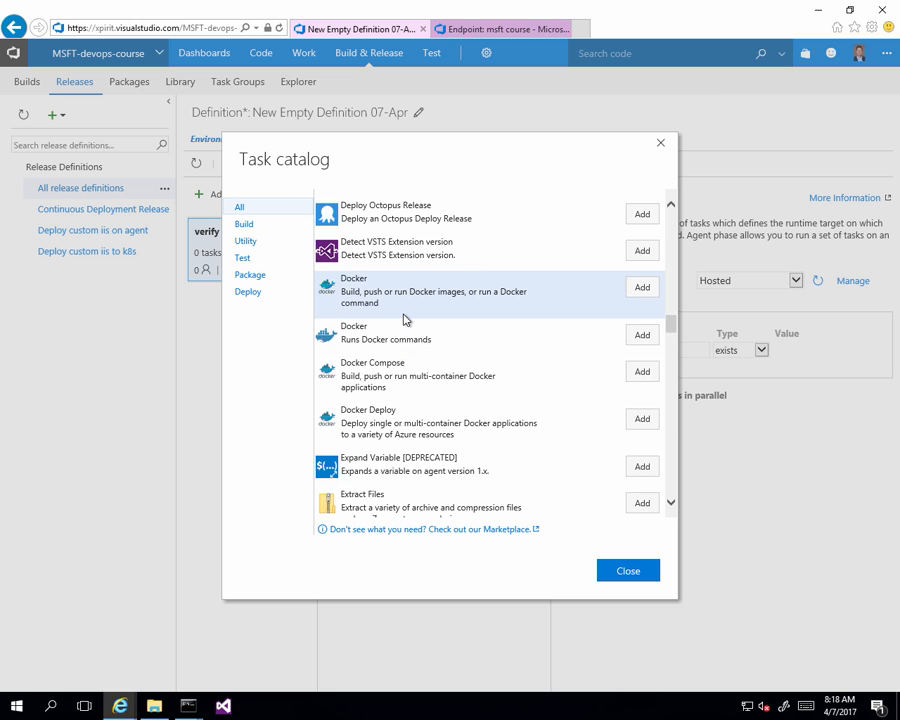
click(643, 288)
click(643, 288)
click(643, 288)
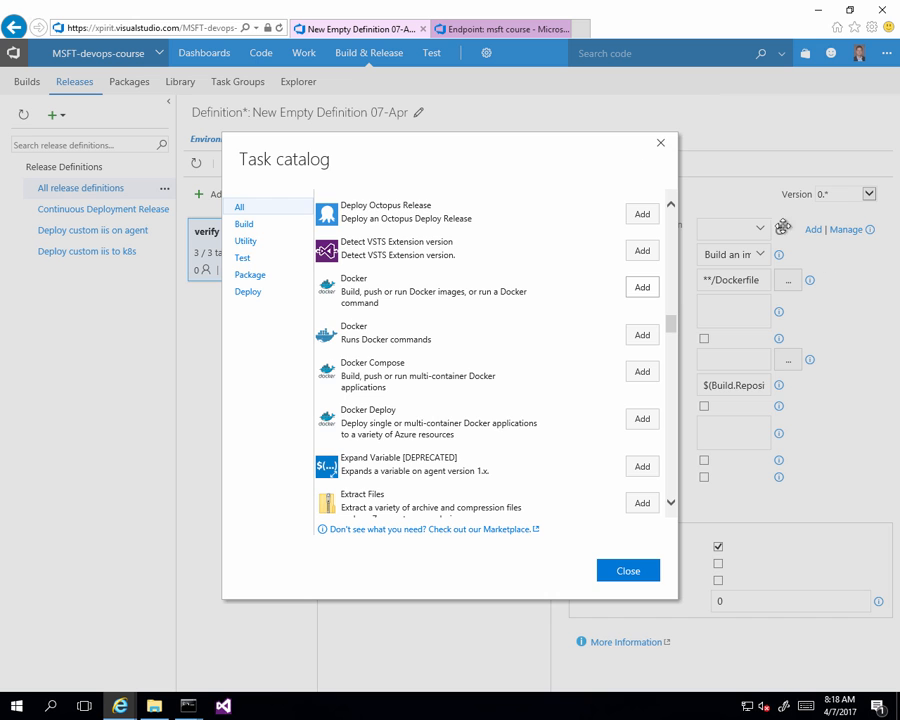
drag(585, 157, 822, 260)
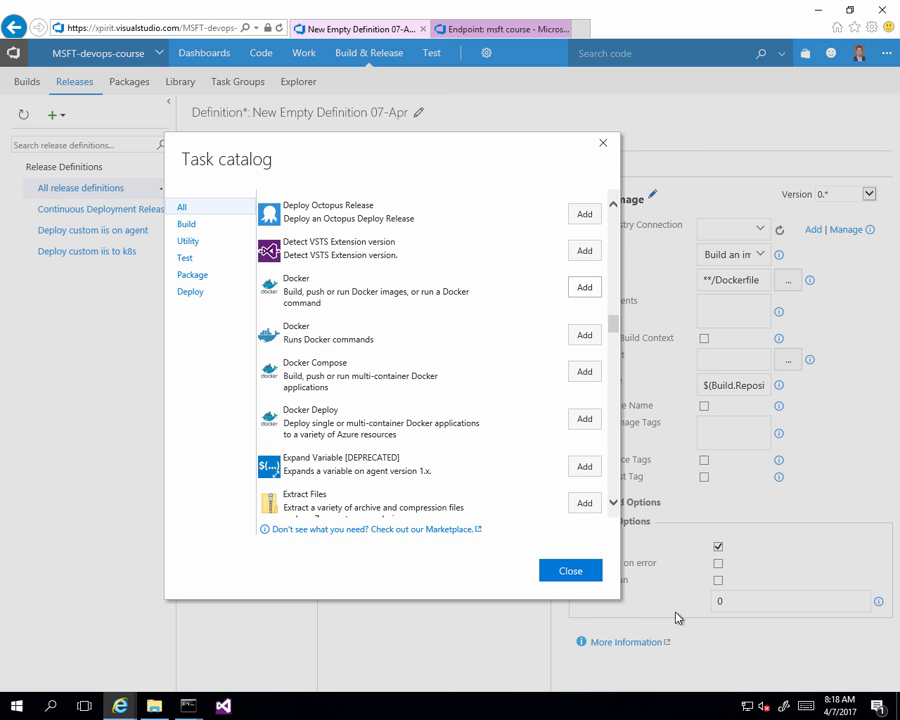
click(585, 577)
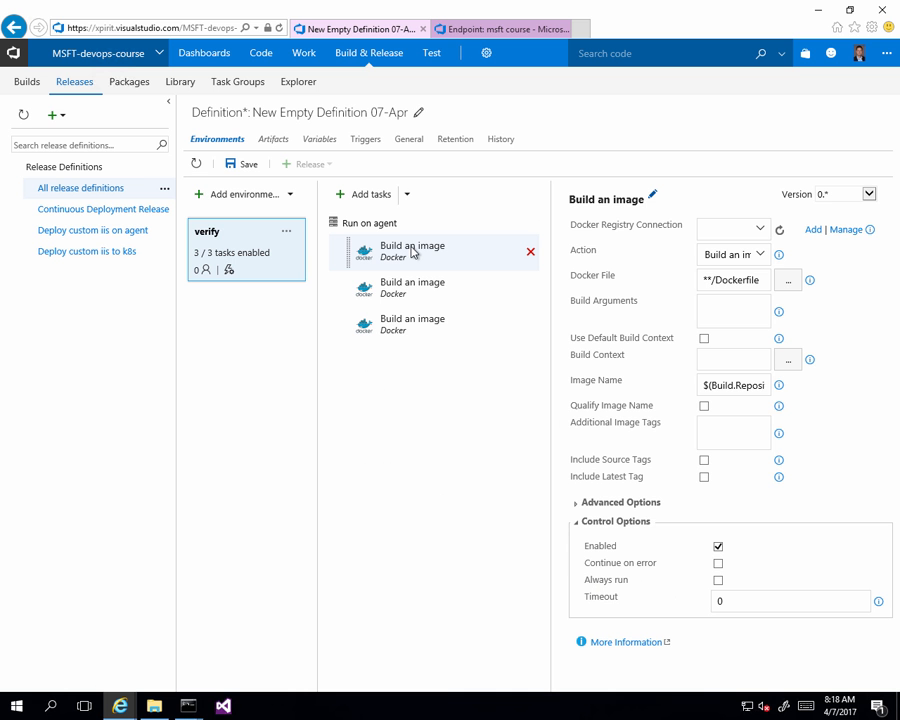
Configure the first Docker task with the msft course registry connection and the Run an image action
click(761, 232)
click(725, 256)
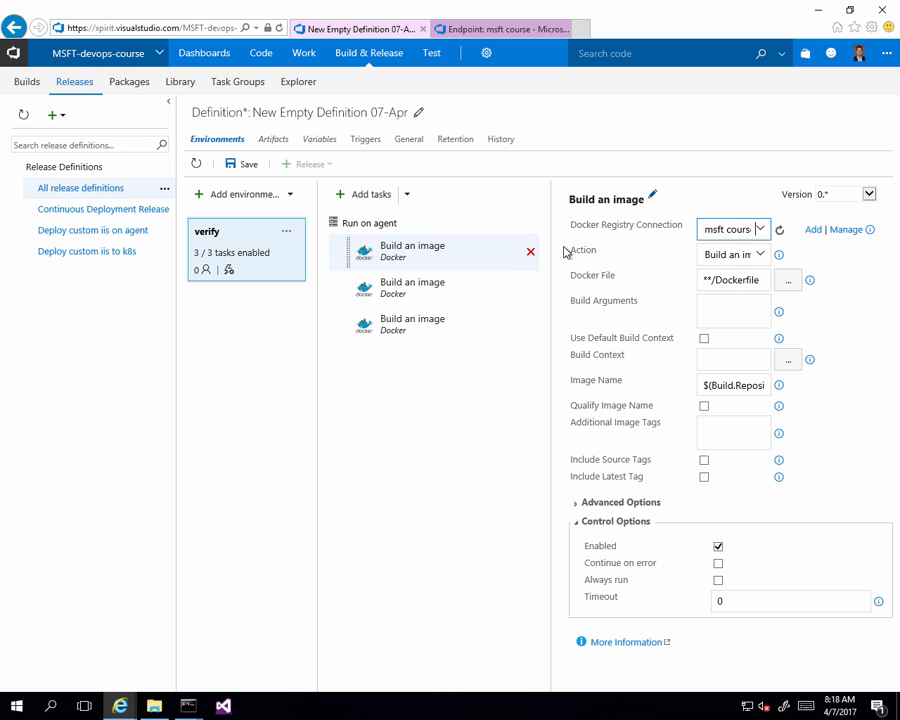
drag(550, 260, 420, 254)
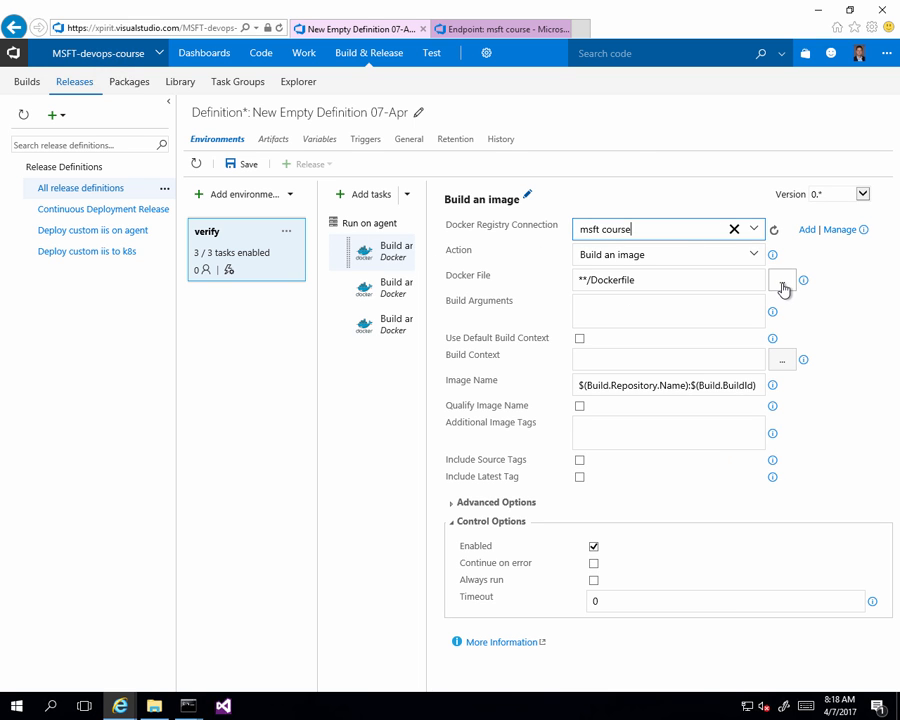
click(760, 259)
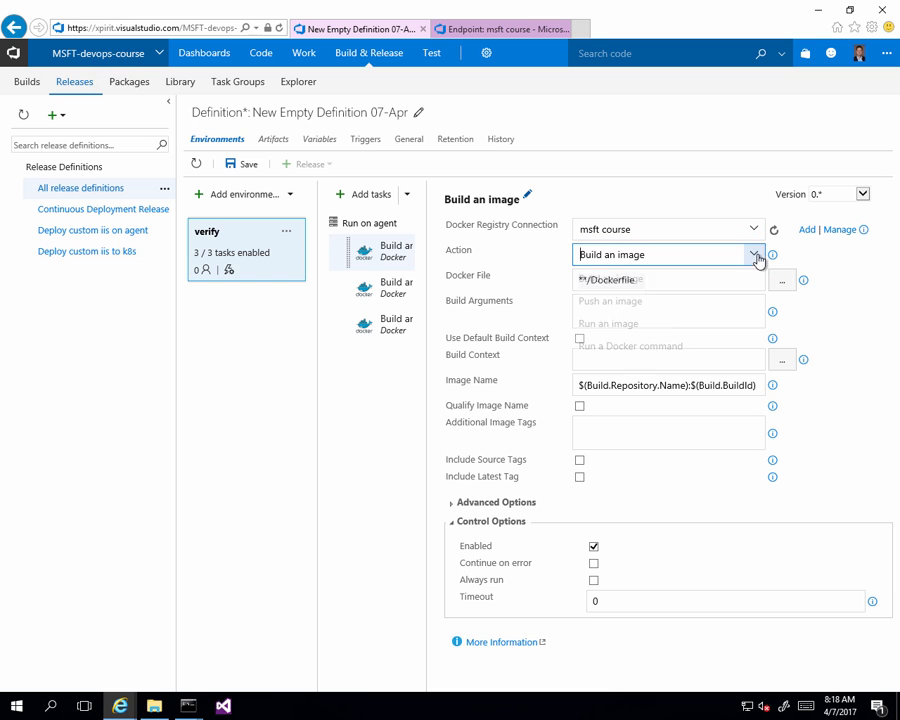
click(638, 330)
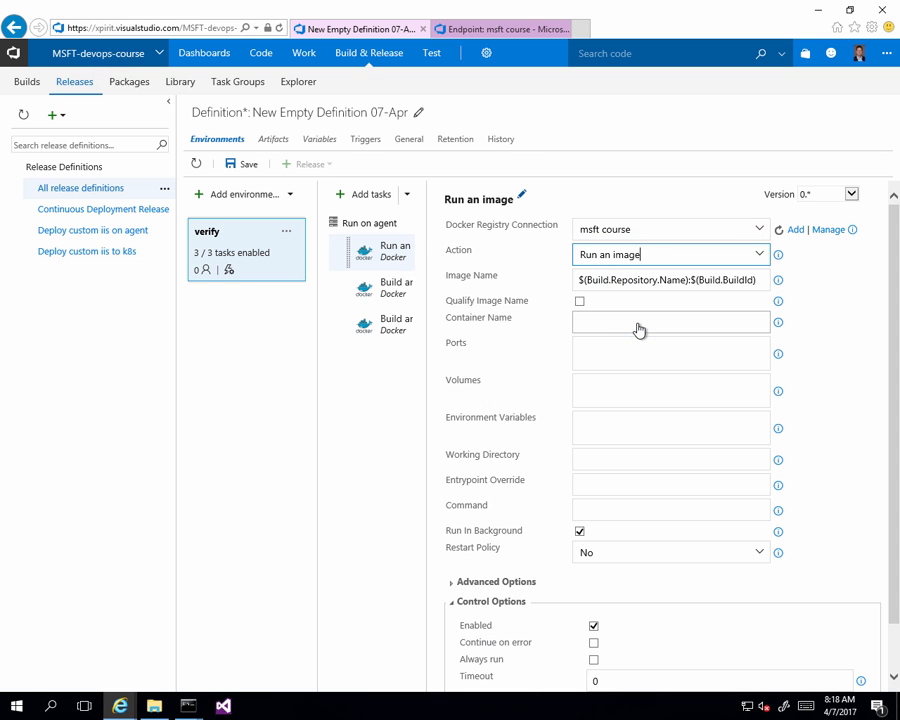
Set the Run an image task's image name to the registry account's customiisdemo repository with the tag $(Build.BuildId)
drag(688, 280, 544, 277)
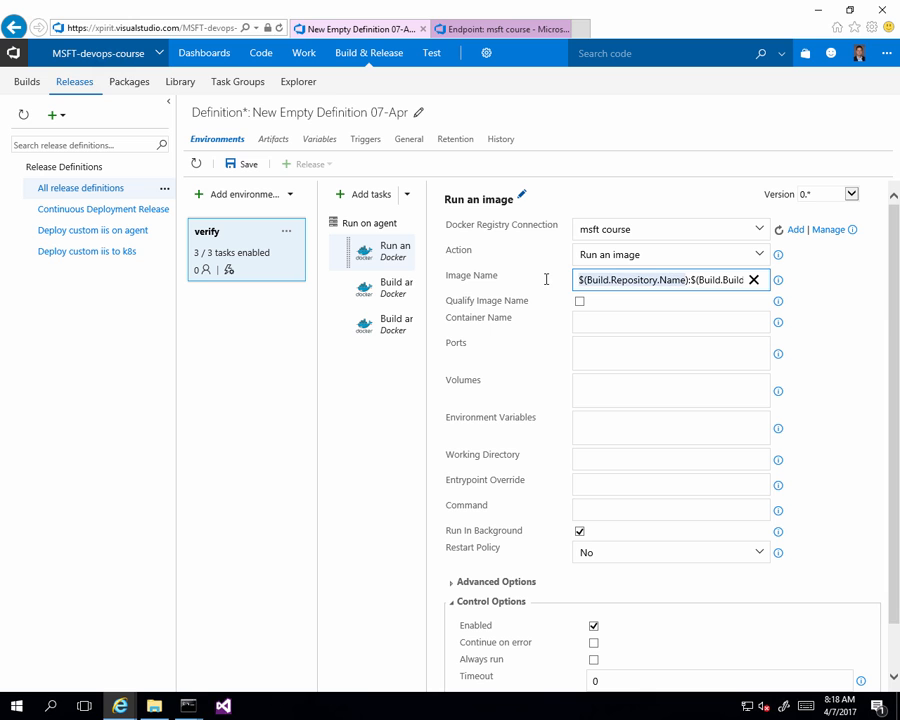
key(BackSpace)
text(marcelv/customiisdemo)
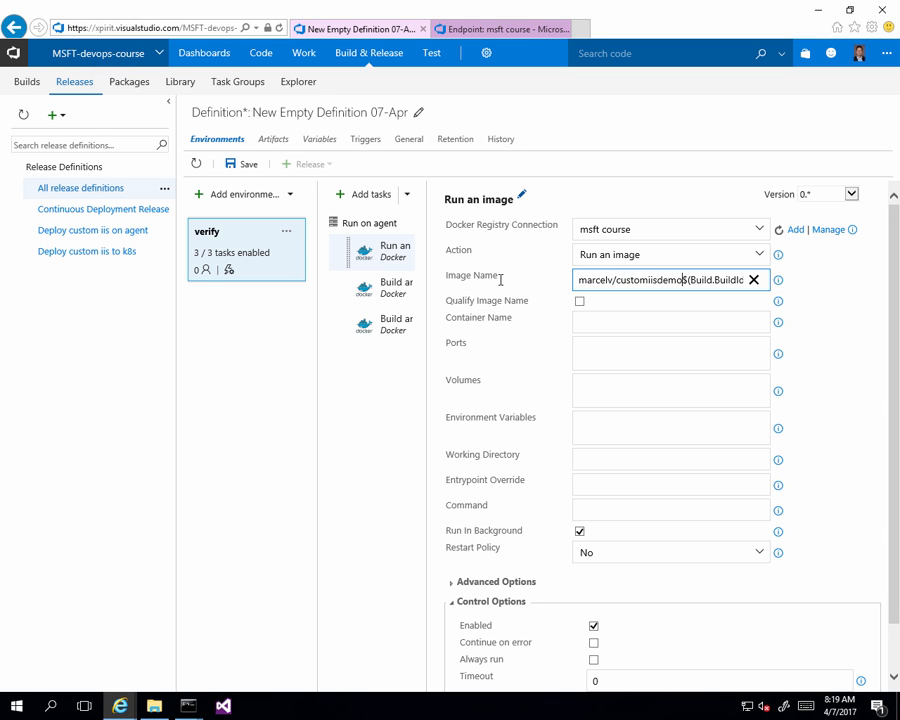
text(:)
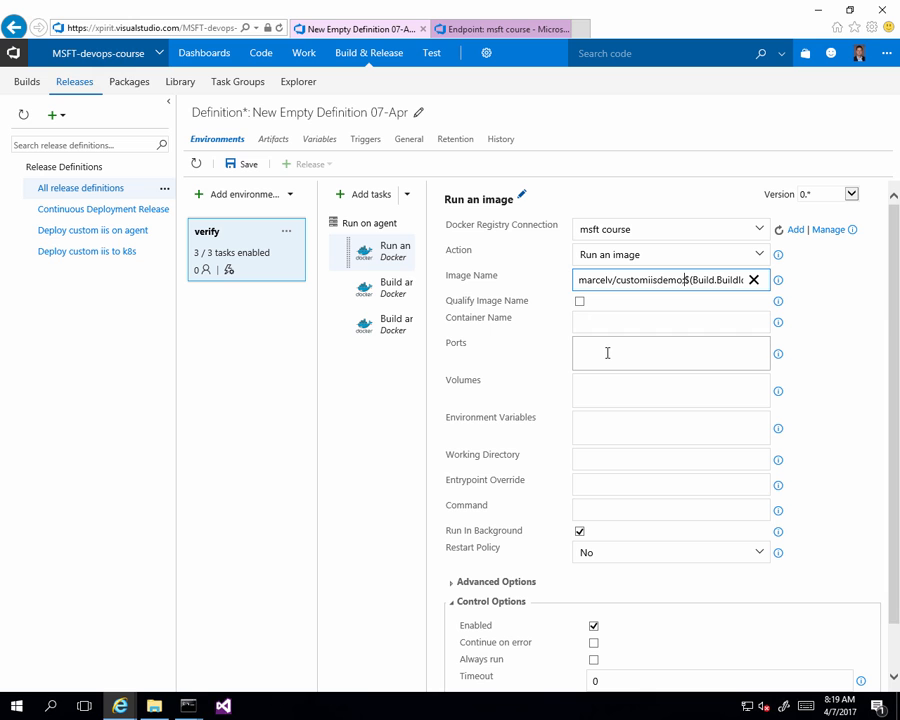
Name the container mycontainerdemo, copy that name, and map the ports as 80:80
click(604, 321)
right_click(597, 325)
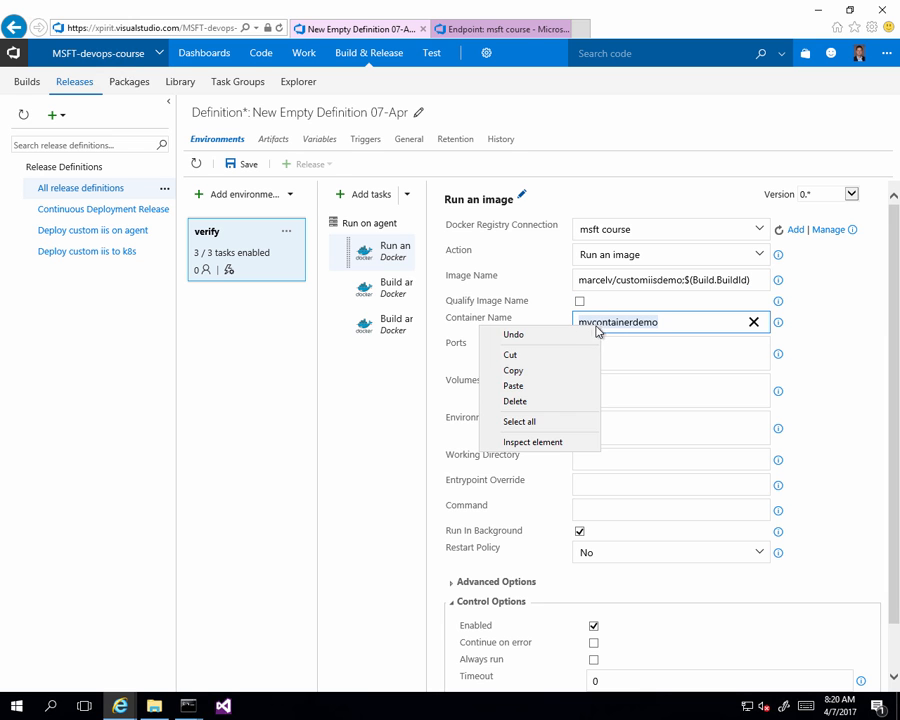
click(548, 369)
click(610, 353)
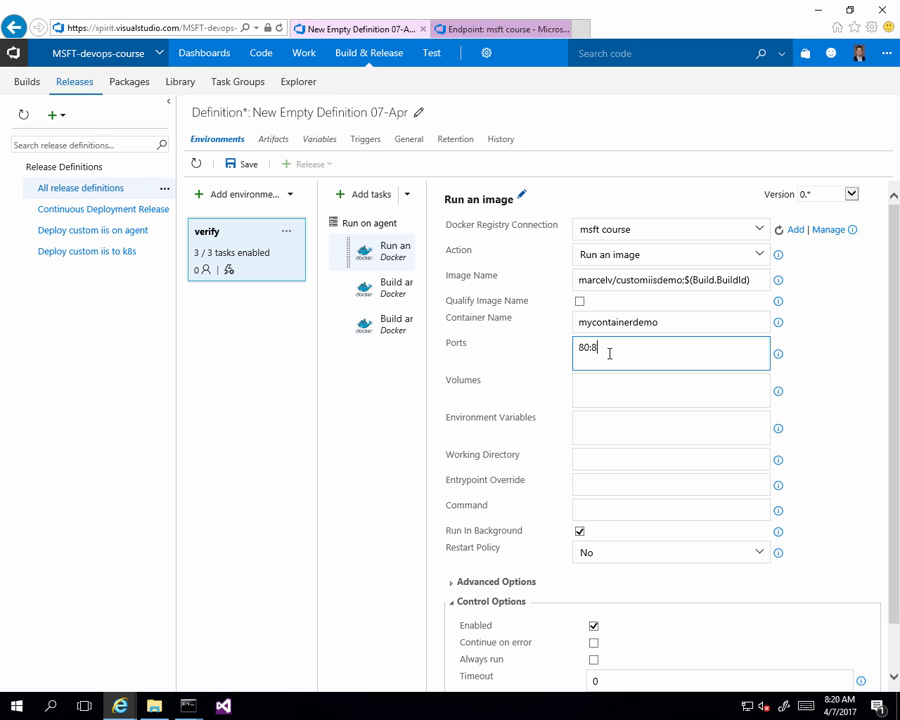
click(544, 438)
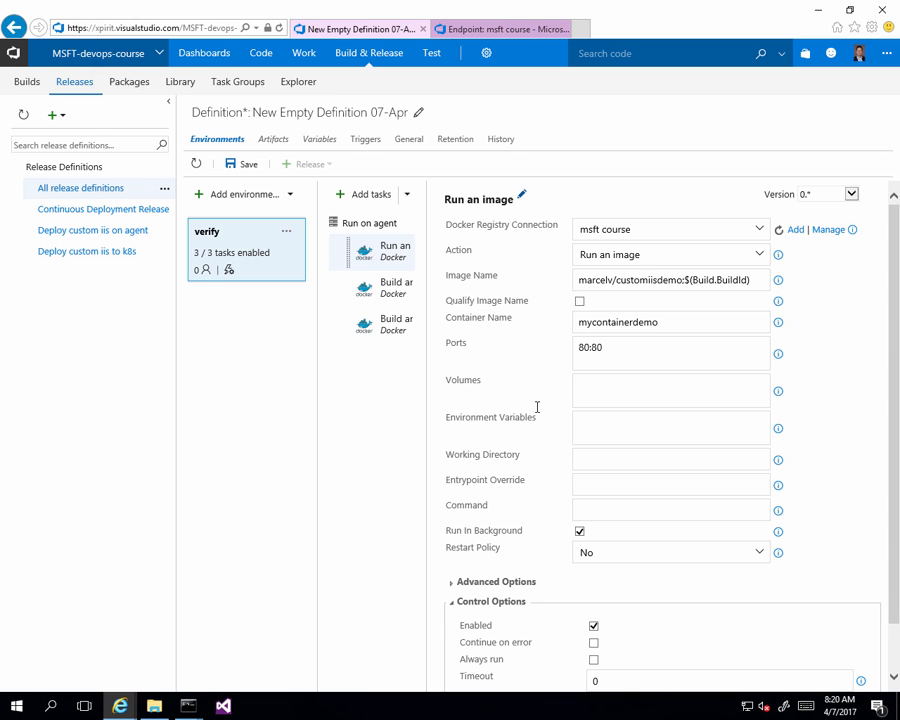
Set the second Docker task to run the Docker command "stop mycontainerdemo"
click(397, 290)
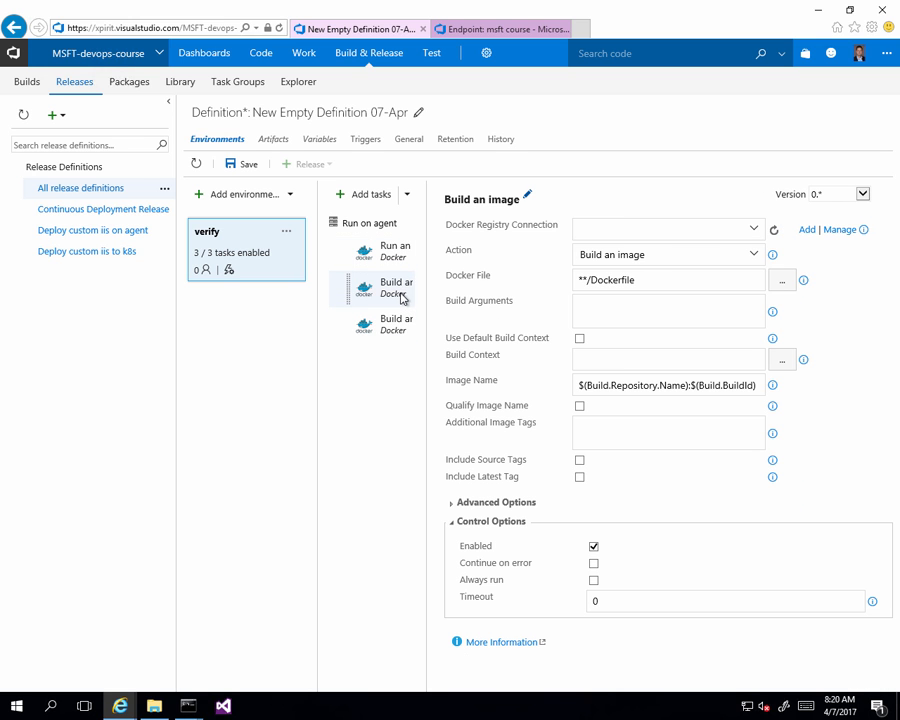
click(759, 258)
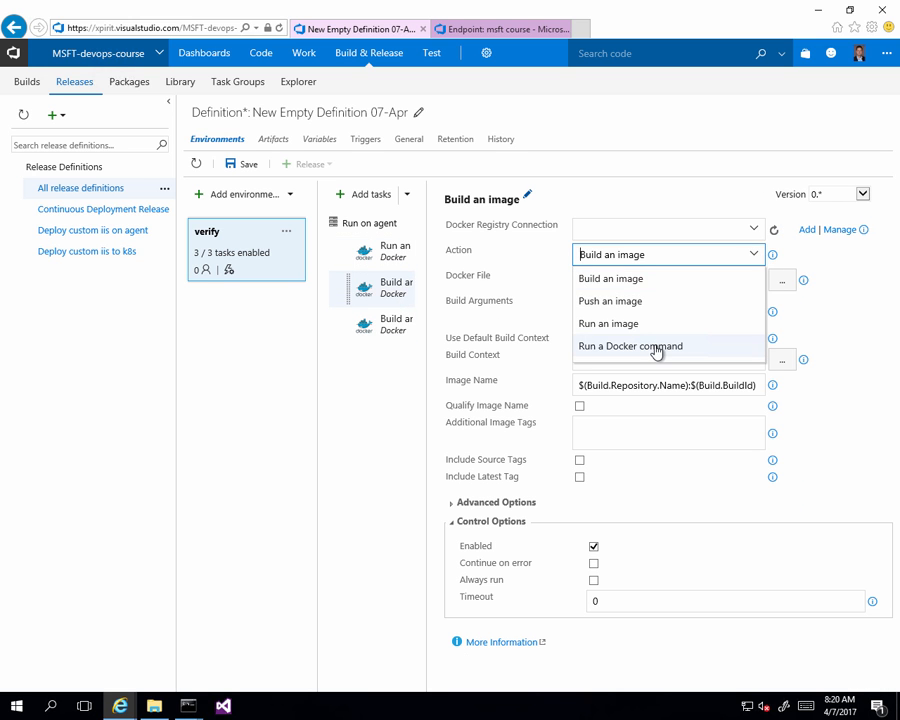
click(661, 346)
click(691, 280)
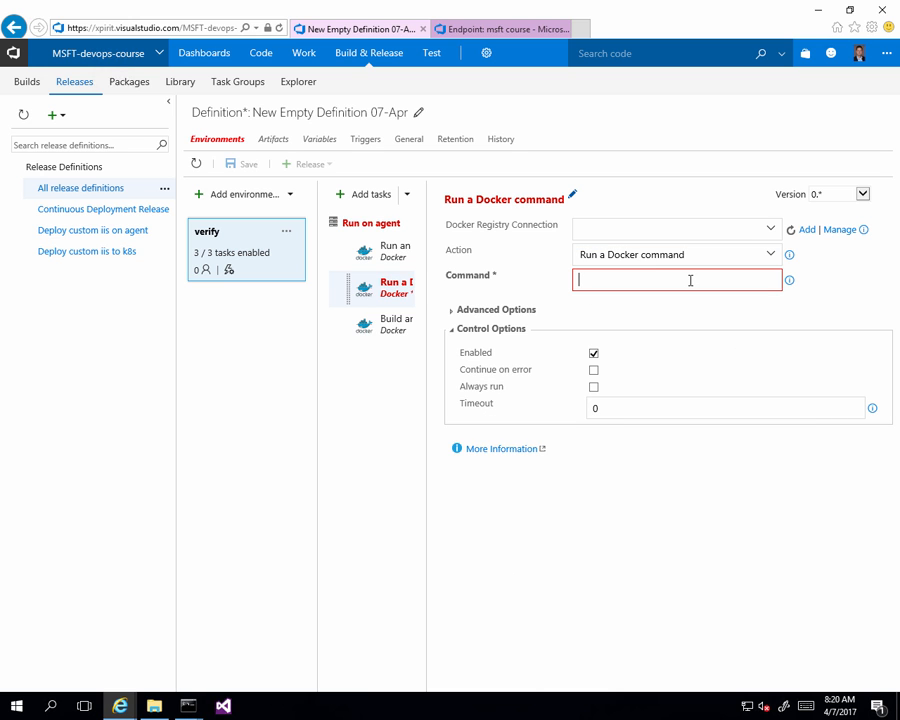
text(stop mycontainerdemo)
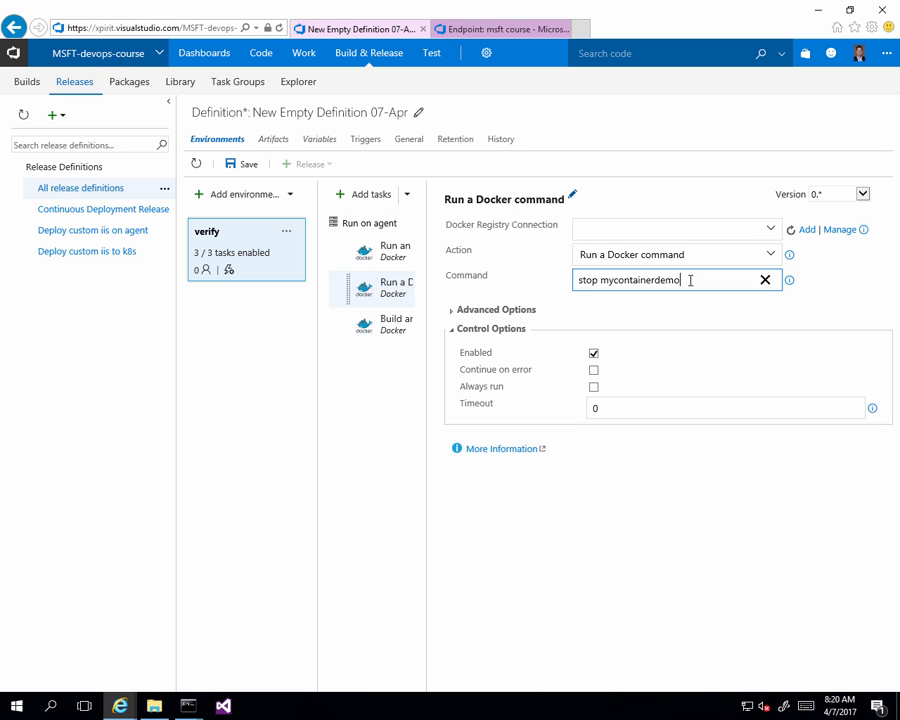
Set the third Docker task to run the Docker command "rm mycontainerdemo"
click(396, 334)
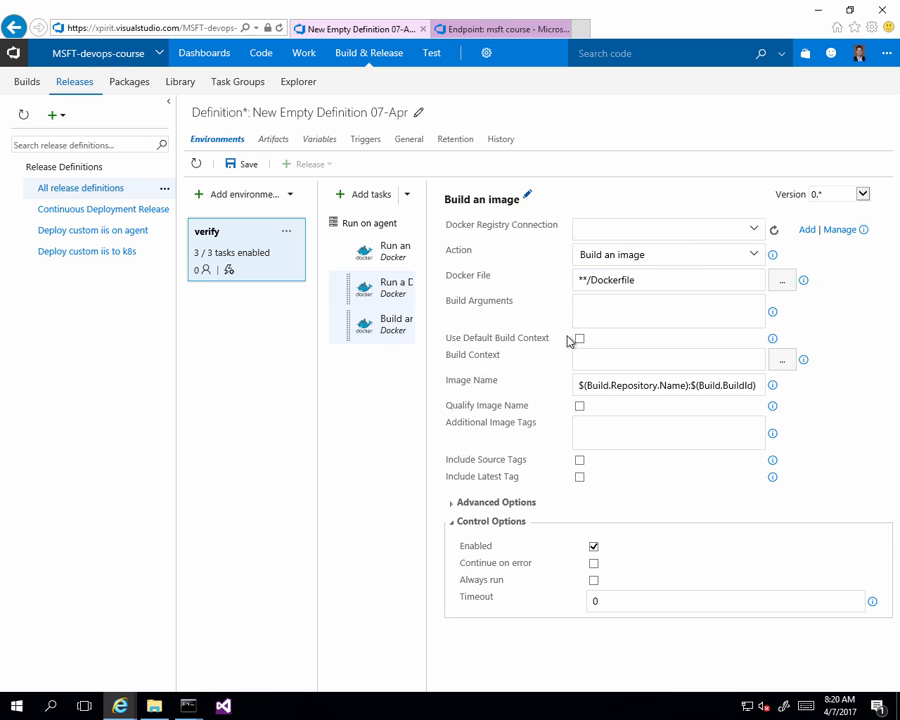
click(758, 258)
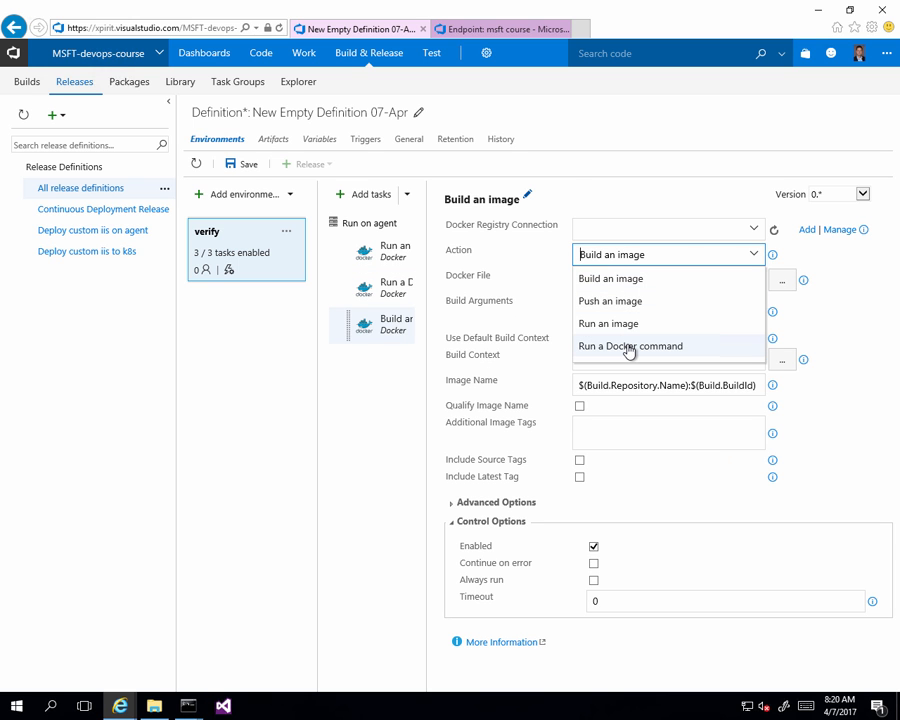
click(628, 346)
click(636, 280)
text(rm)
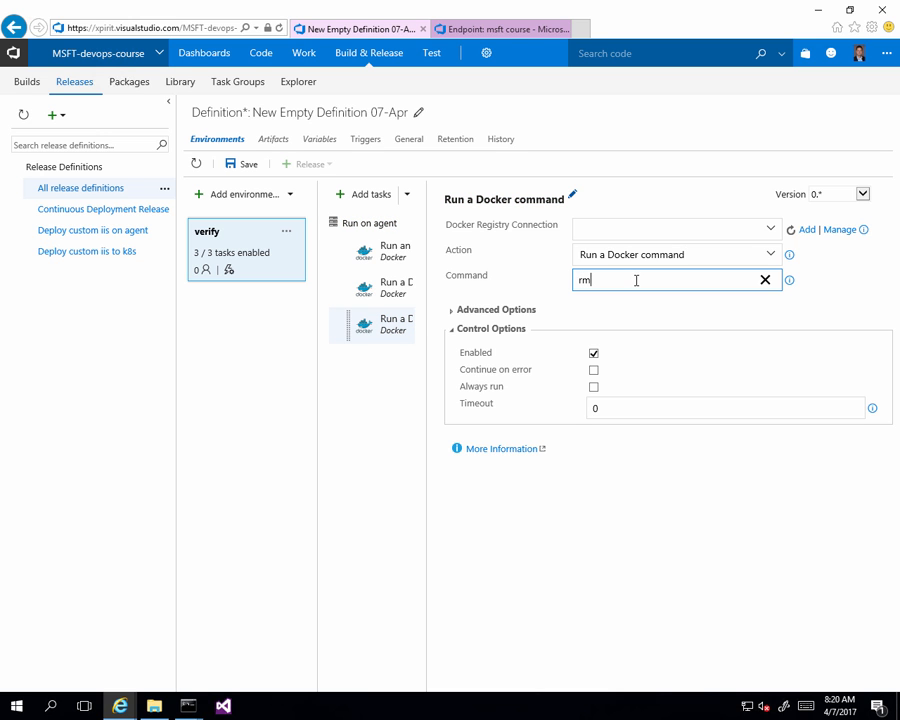
key(ctrl+v)
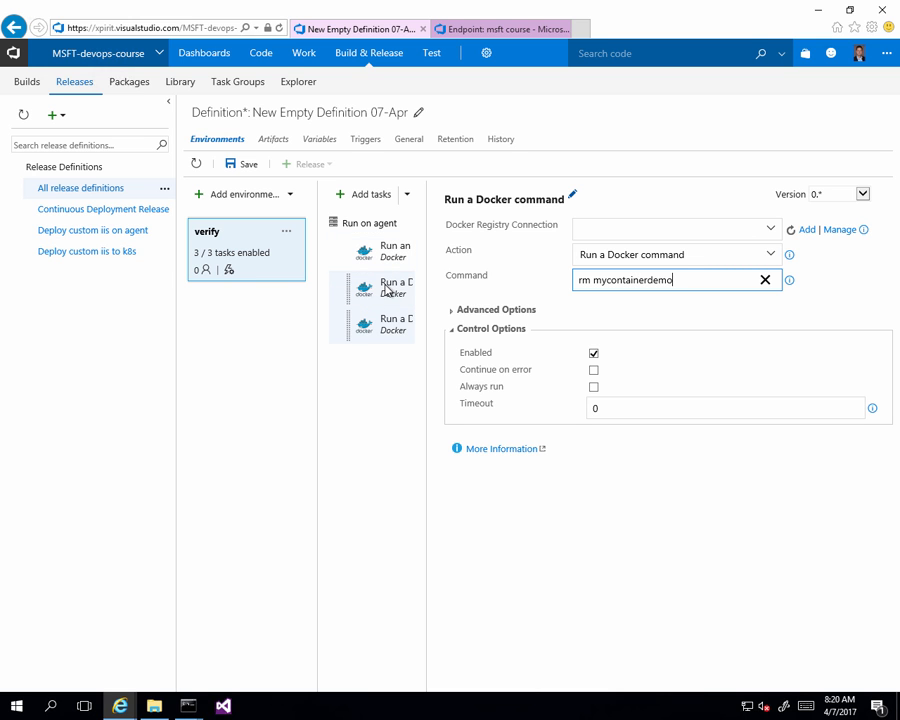
Add a Run Functional Tests task to the verify environment and move it directly after the Run an image task
click(386, 204)
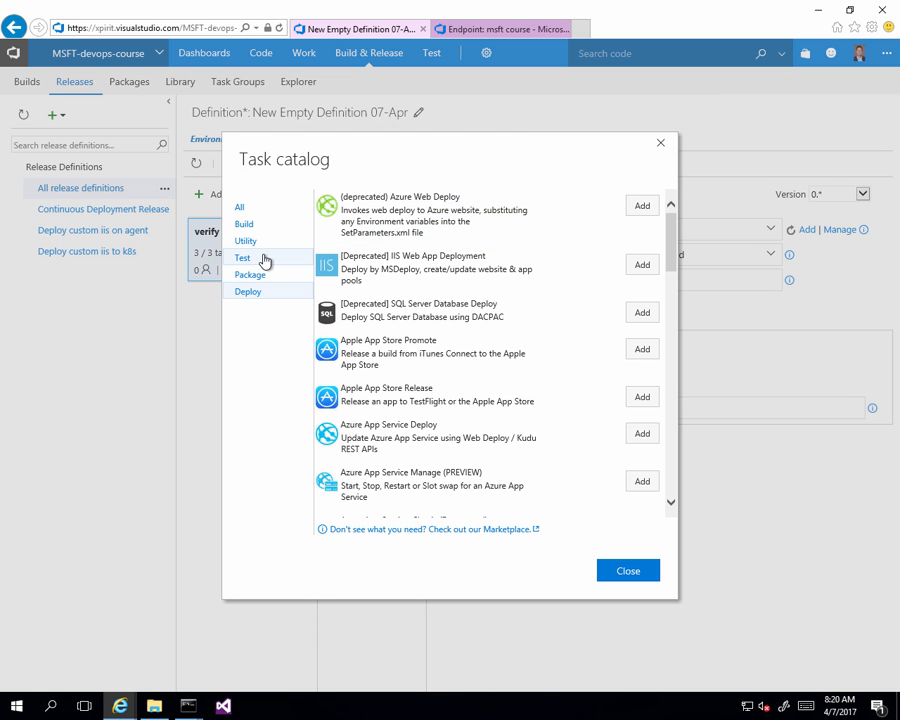
click(266, 260)
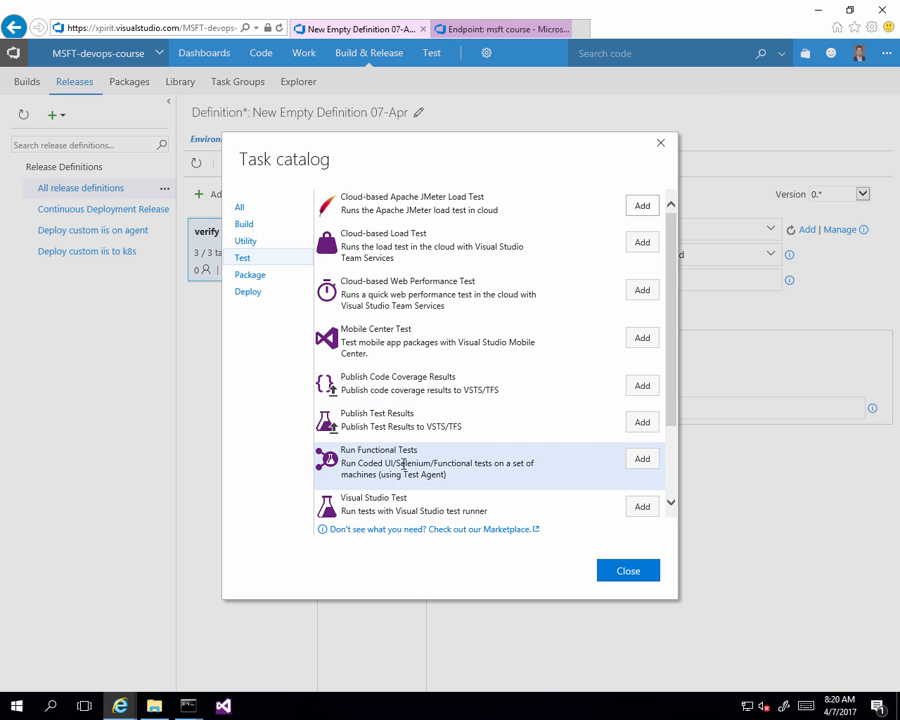
click(647, 464)
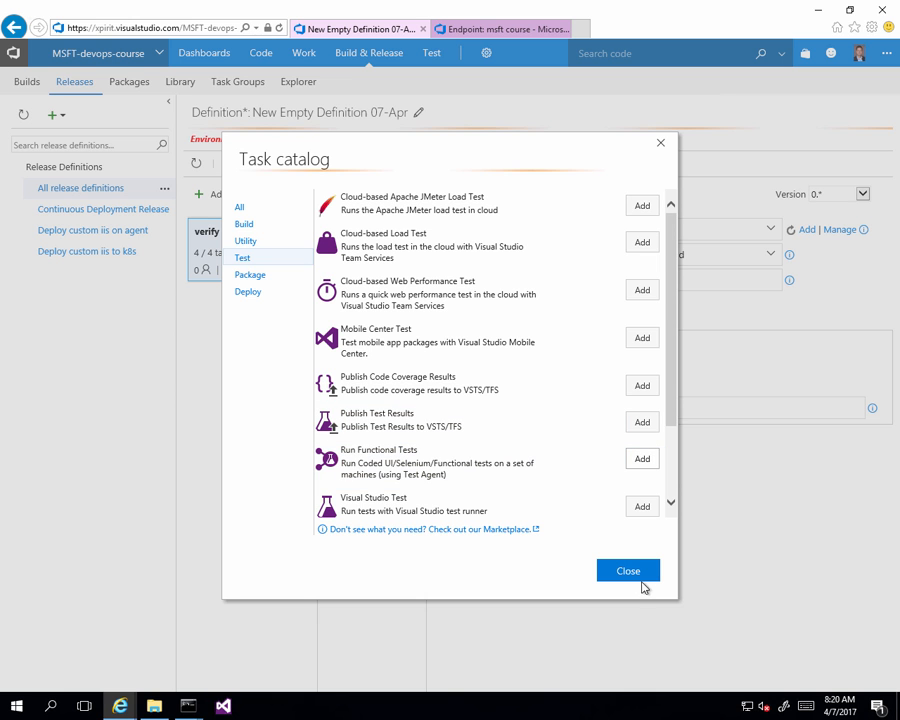
click(642, 579)
click(372, 367)
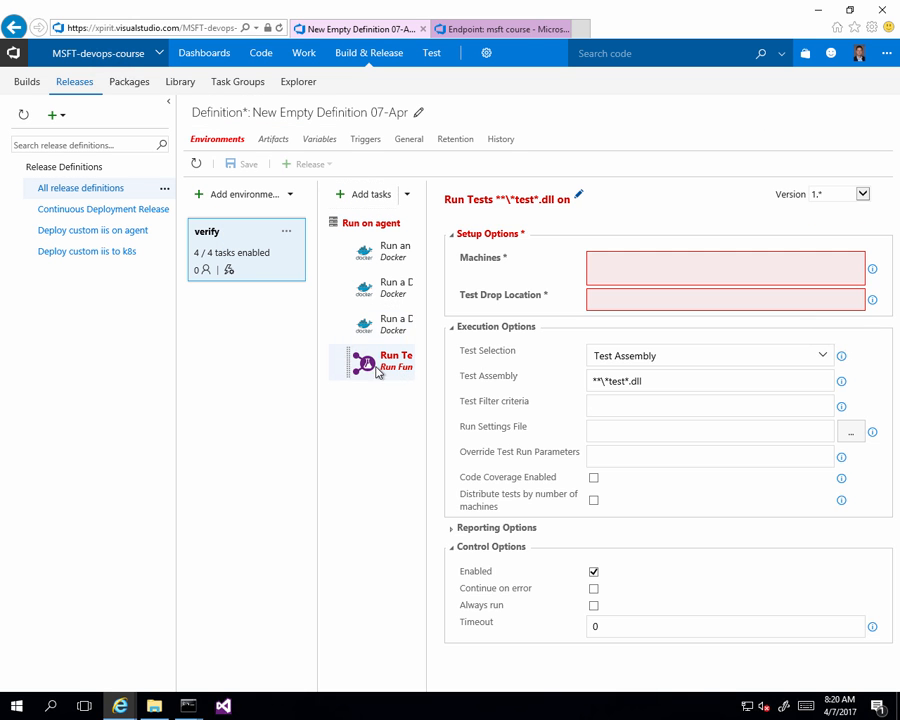
drag(372, 367, 368, 289)
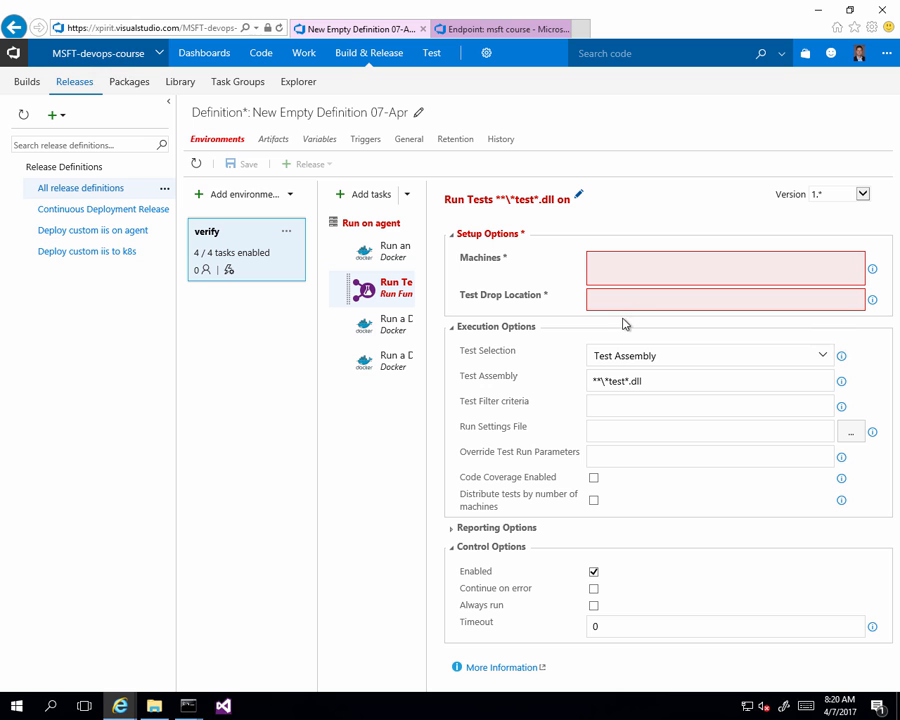
Remove the Run Functional Tests task from the verify environment
drag(428, 286, 524, 286)
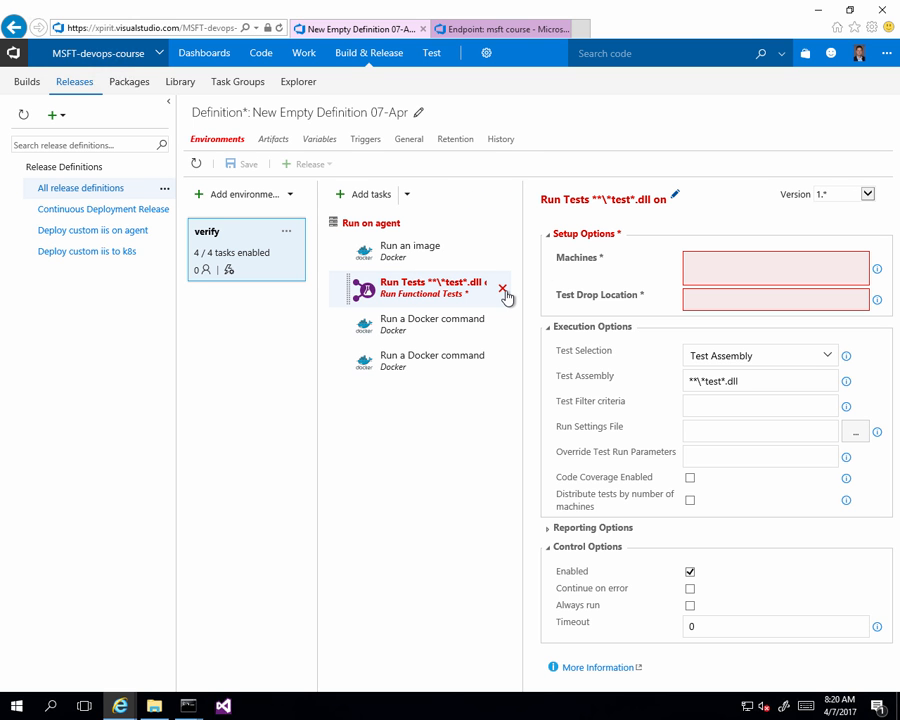
click(504, 290)
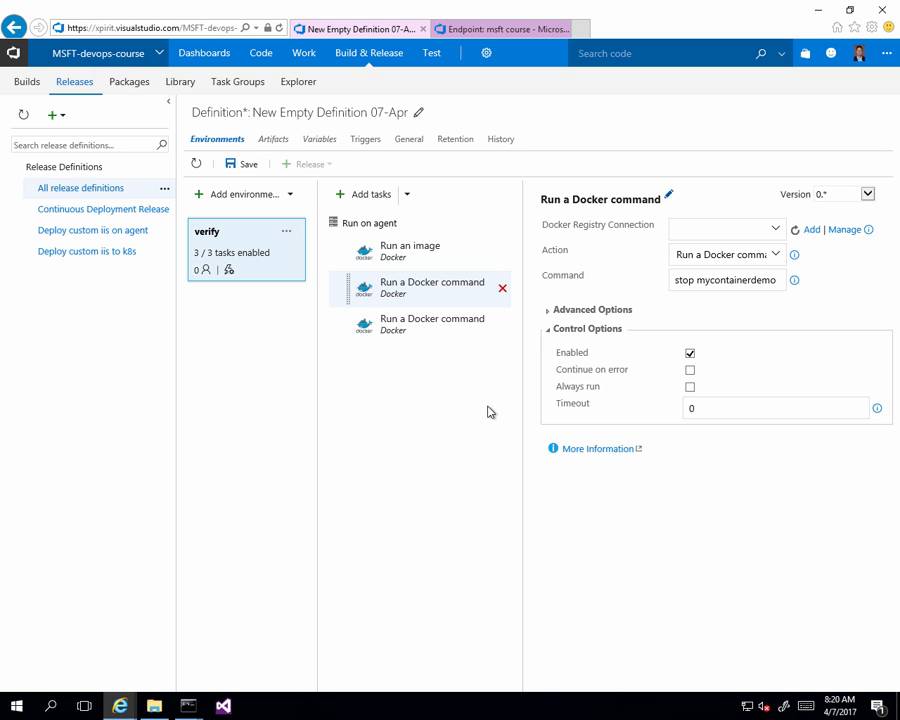
Disable the two Docker command tasks that stop and remove mycontainerdemo in the verify environment
click(690, 353)
click(463, 333)
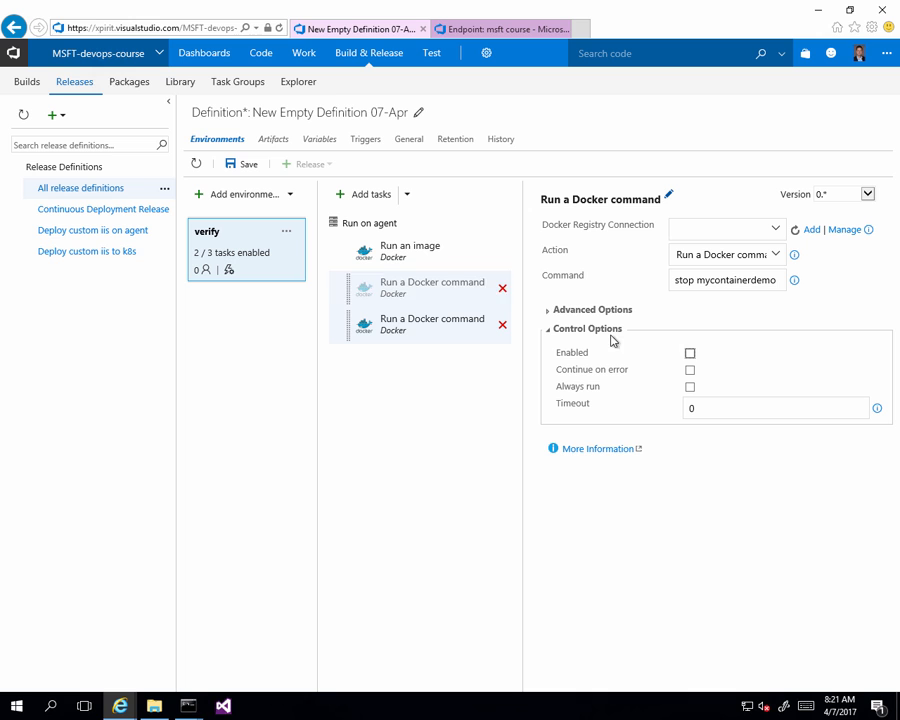
click(690, 353)
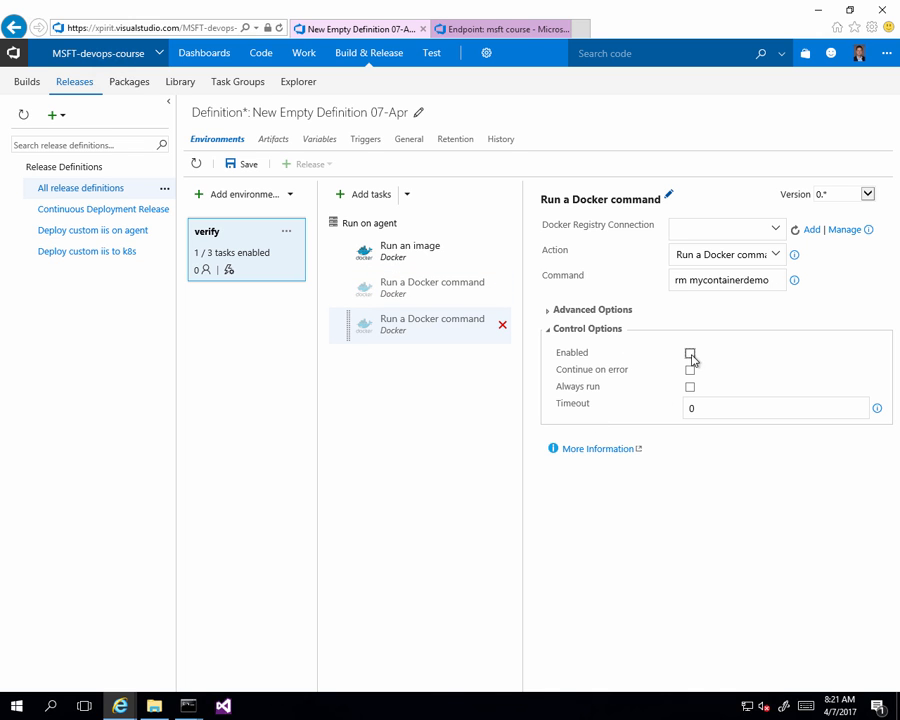
click(243, 167)
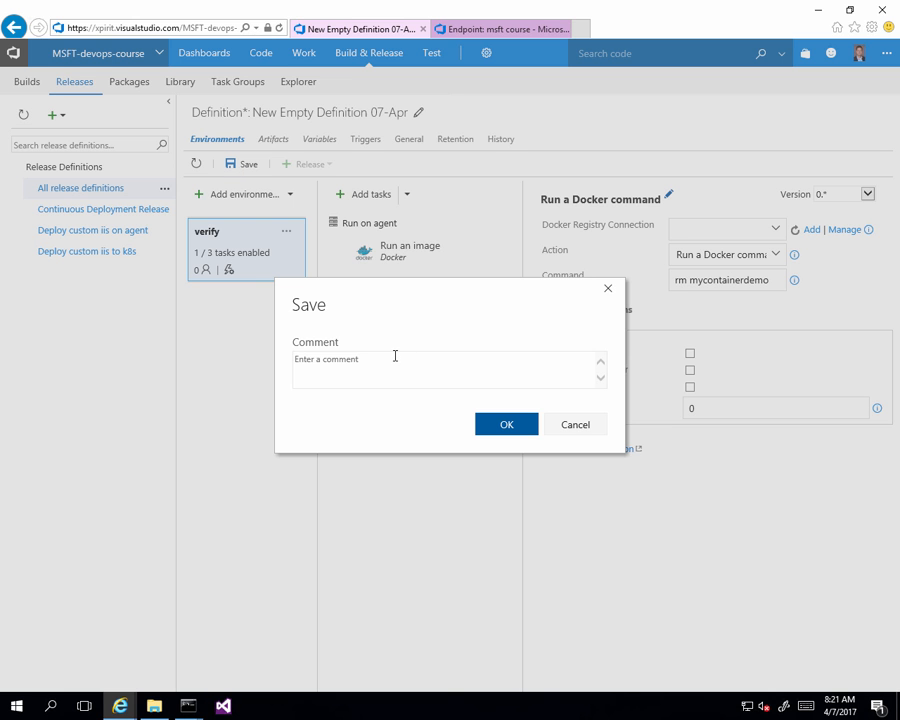
click(571, 424)
Set the deployment queue of the Run on agent phase to Default and save the release definition
click(372, 226)
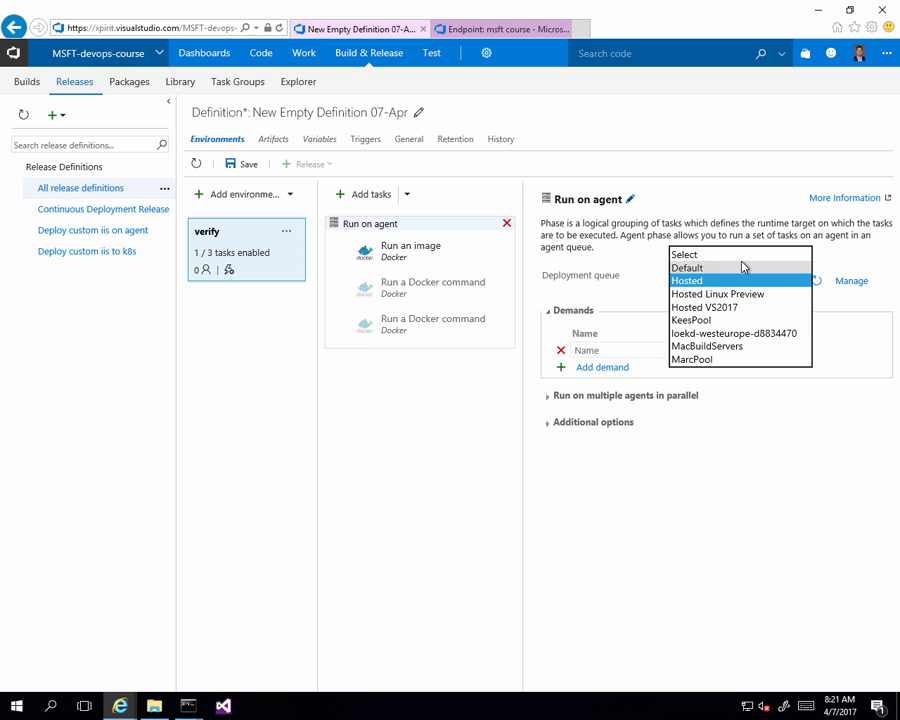
click(735, 267)
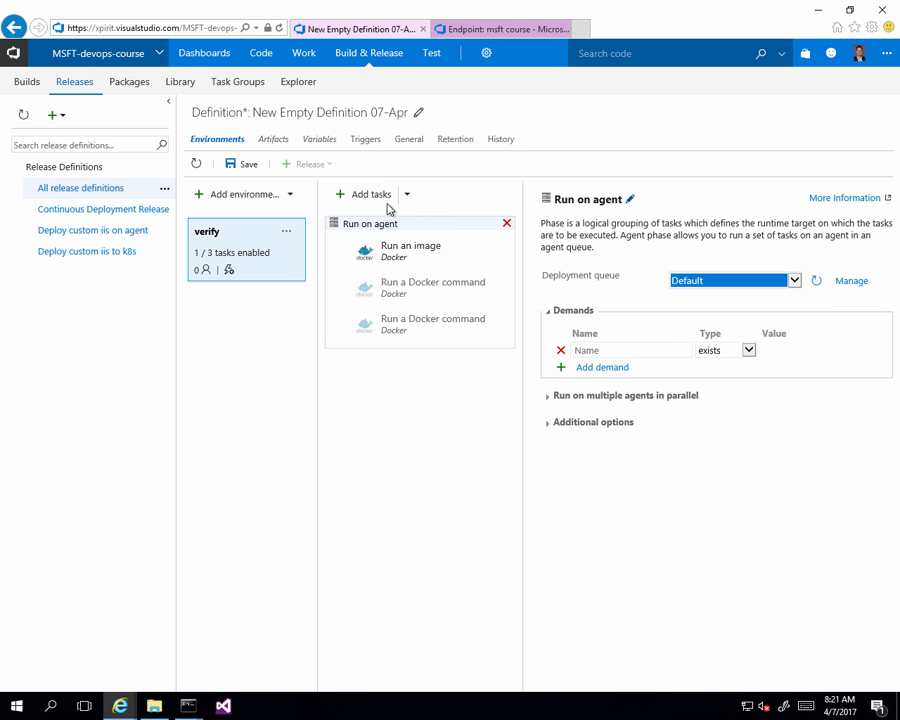
click(238, 166)
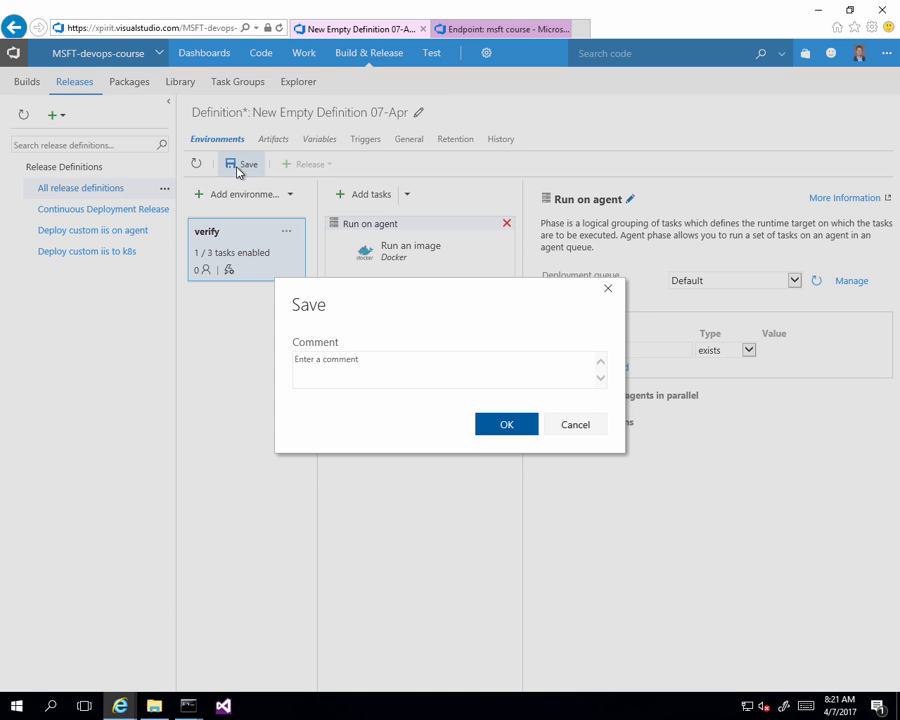
click(506, 422)
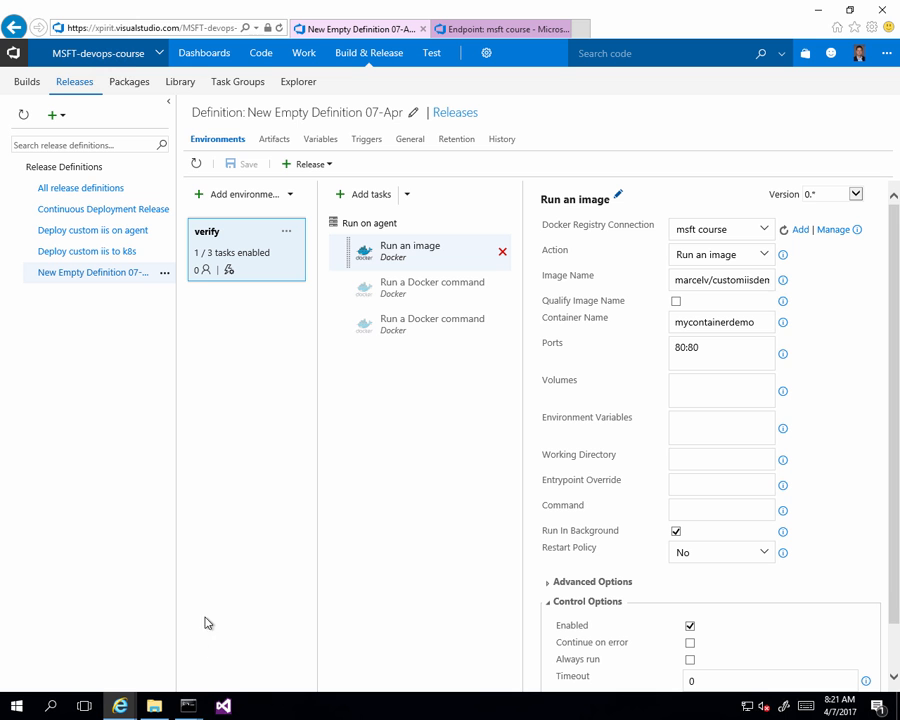
Check the build agent's job output in its Command Prompt window and minimize that window
mouse_move(187, 705)
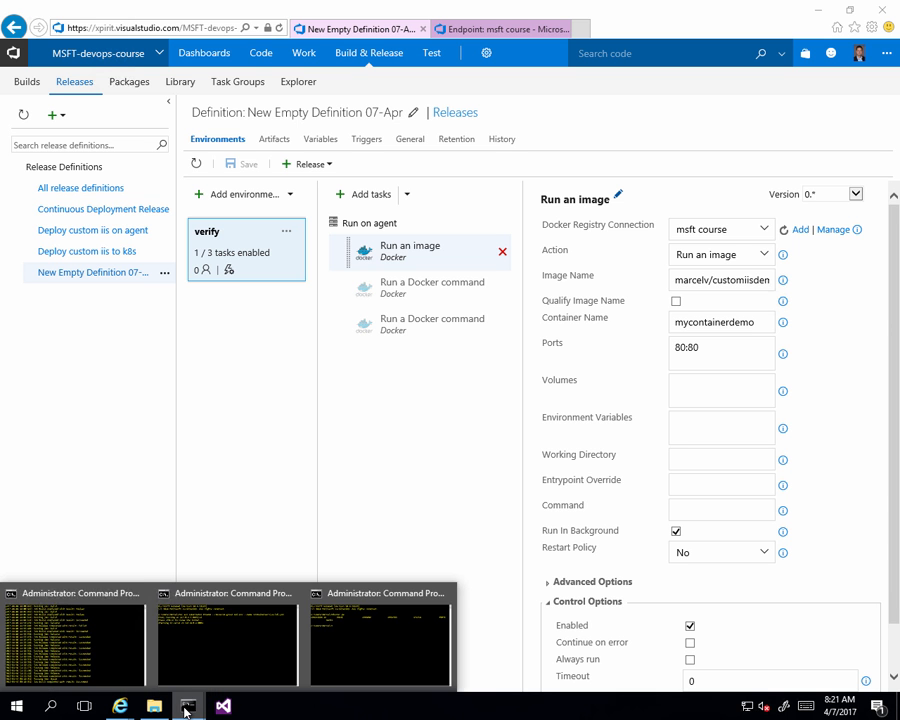
click(94, 659)
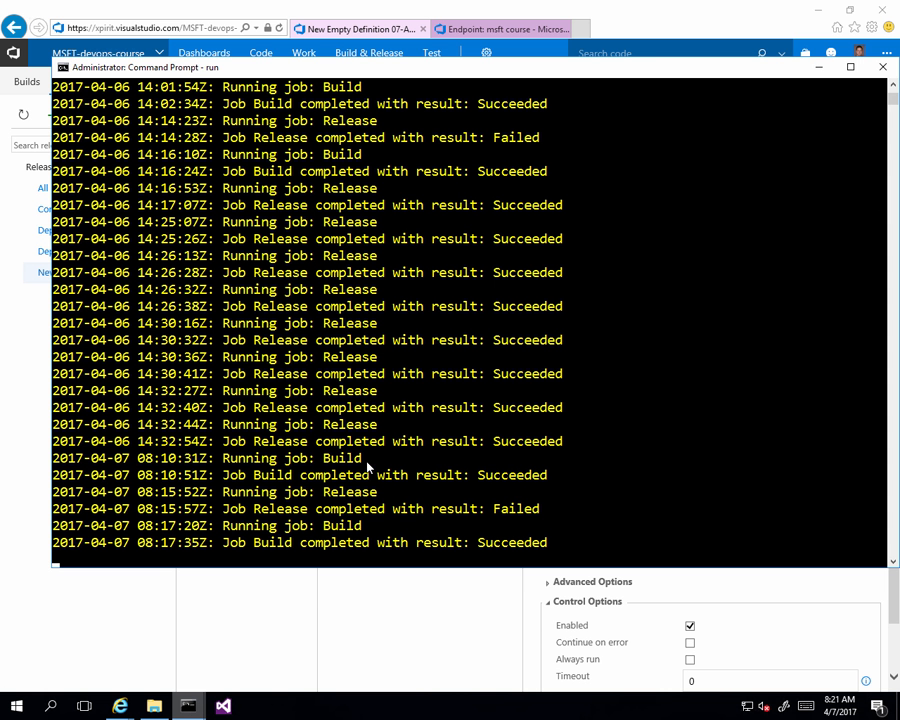
click(820, 69)
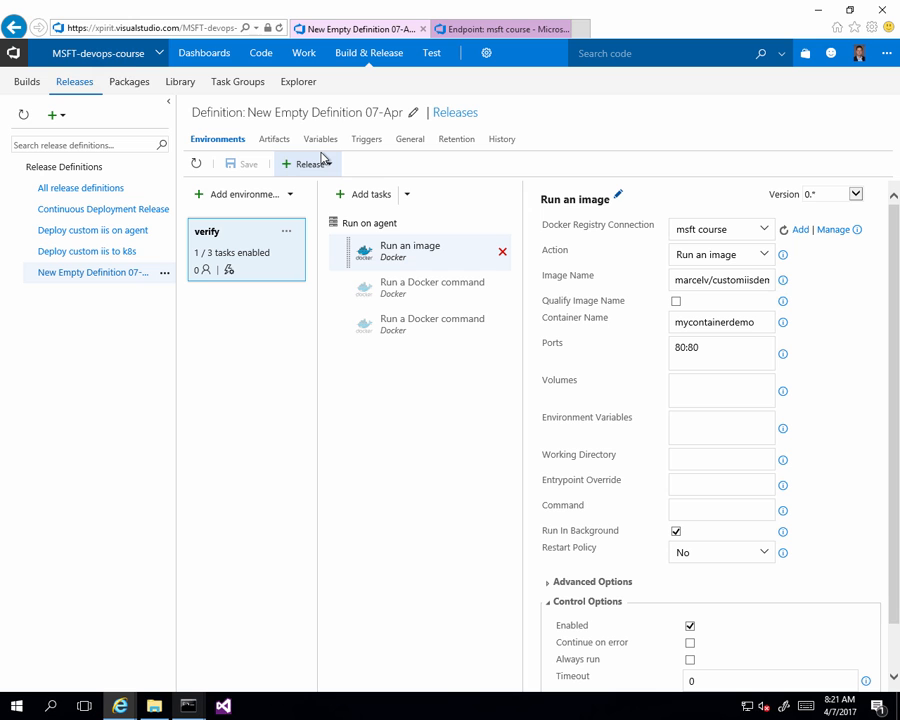
Switch to the idle Command Prompt and list the running containers with "docker ps"
mouse_move(190, 708)
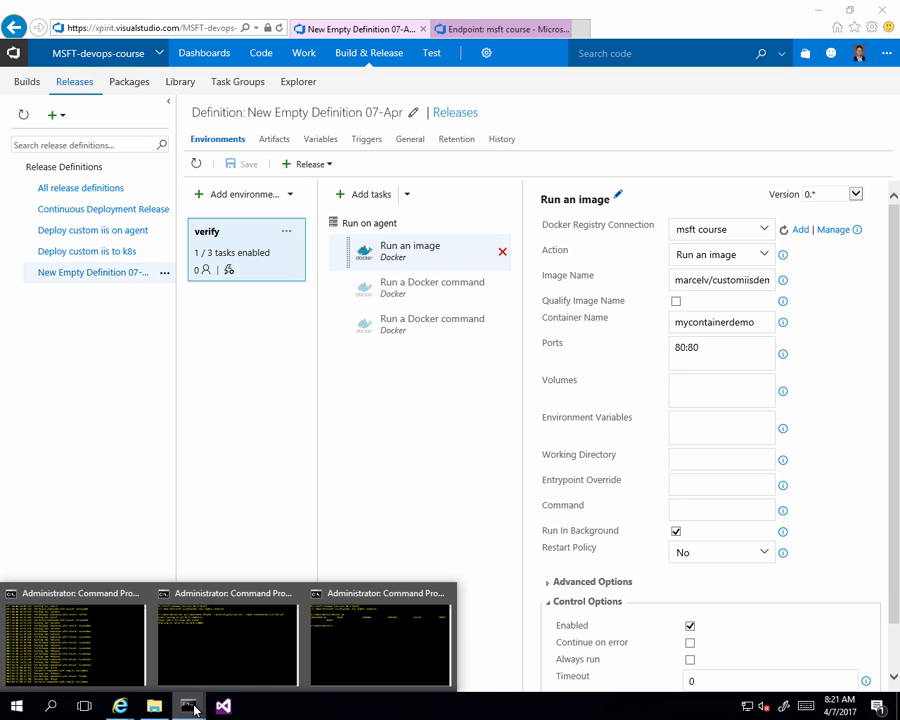
click(228, 640)
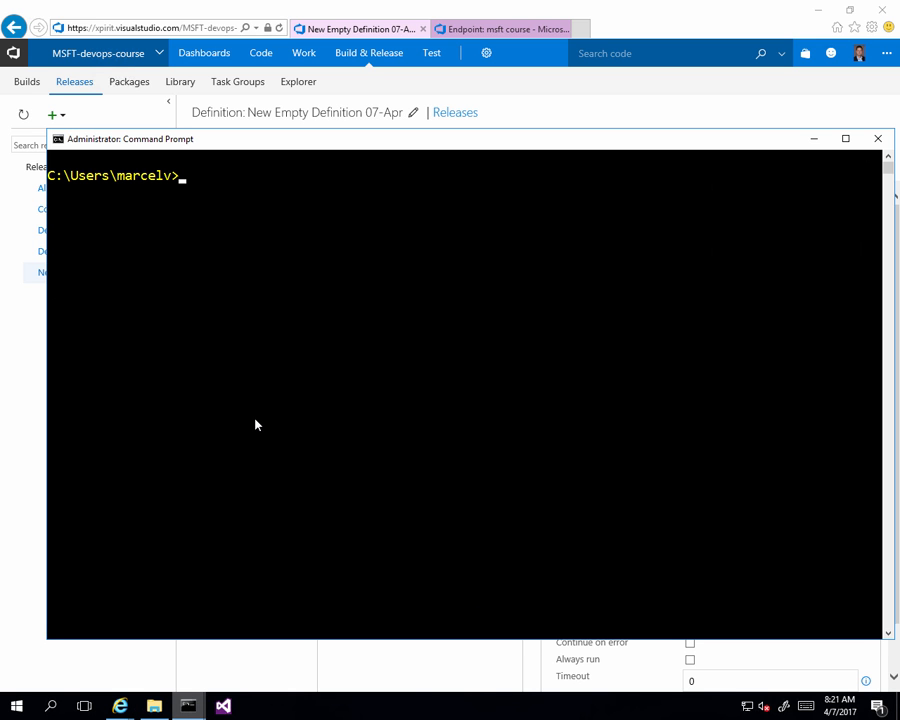
text(docker ps)
key(Return)
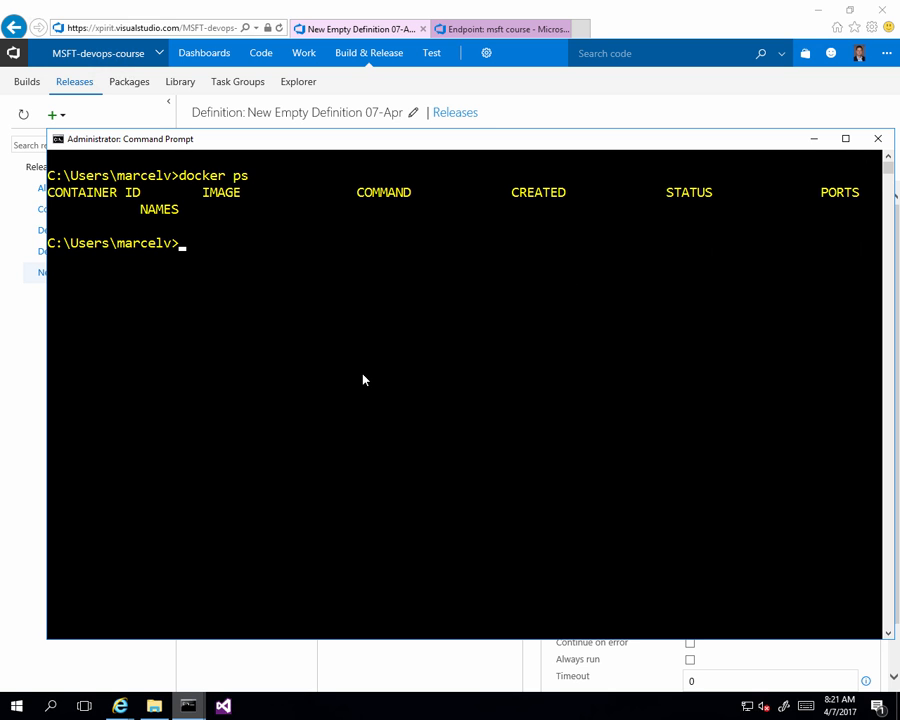
click(815, 143)
Create a release from the definition using build 2704 with automated deployment to verify, and open the release's logs
mouse_move(422, 62)
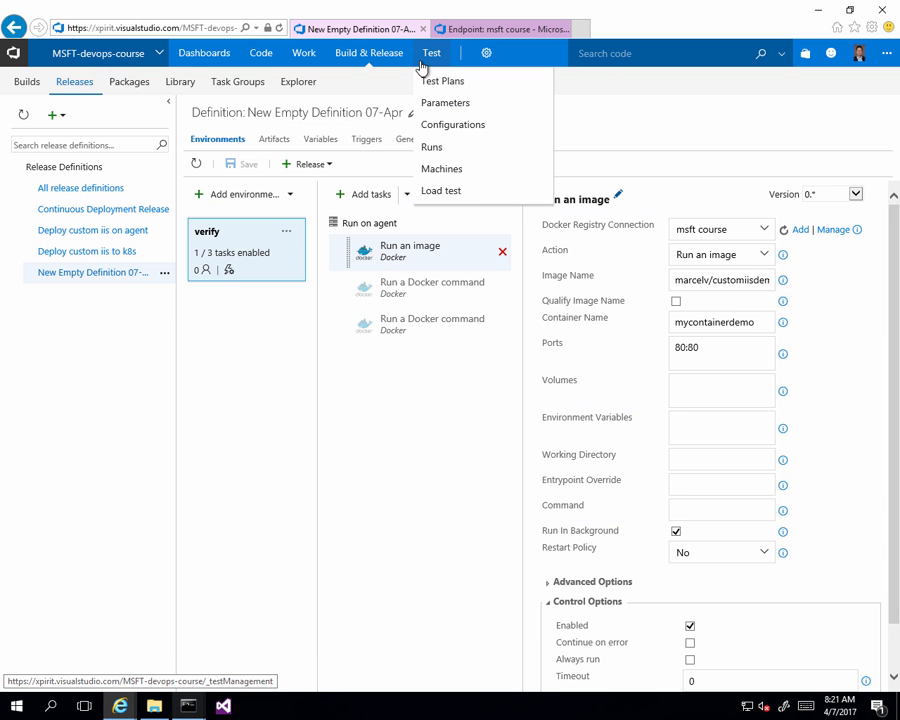
click(307, 165)
click(306, 196)
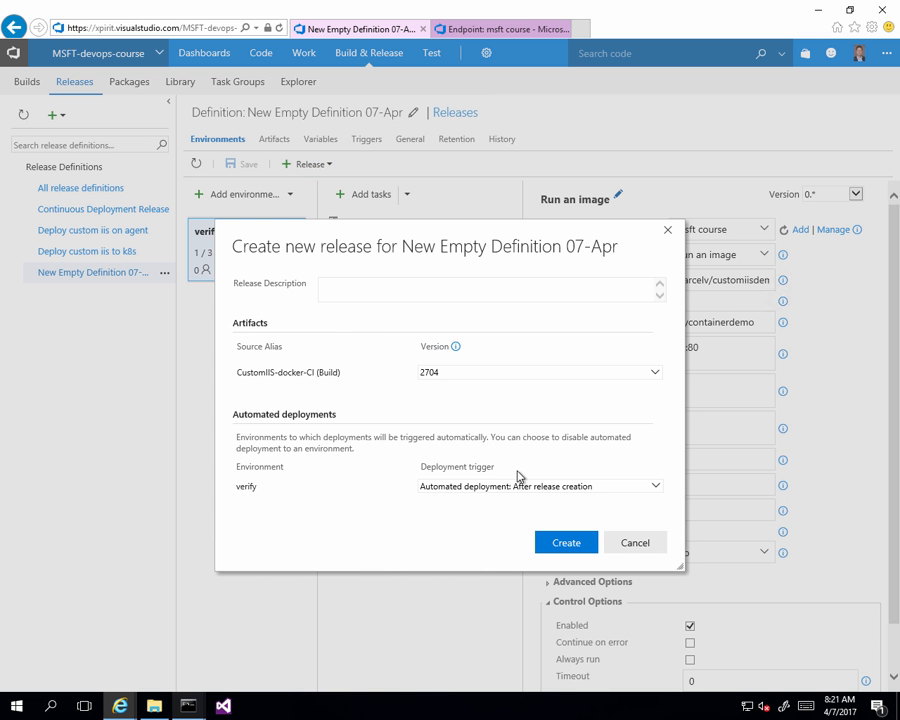
click(568, 545)
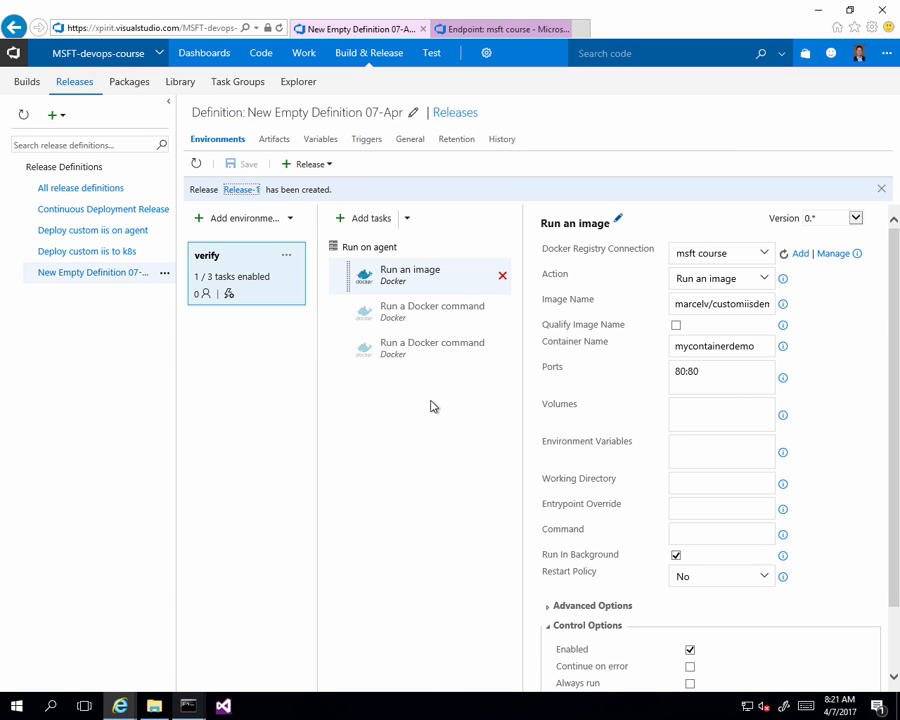
click(248, 190)
click(586, 142)
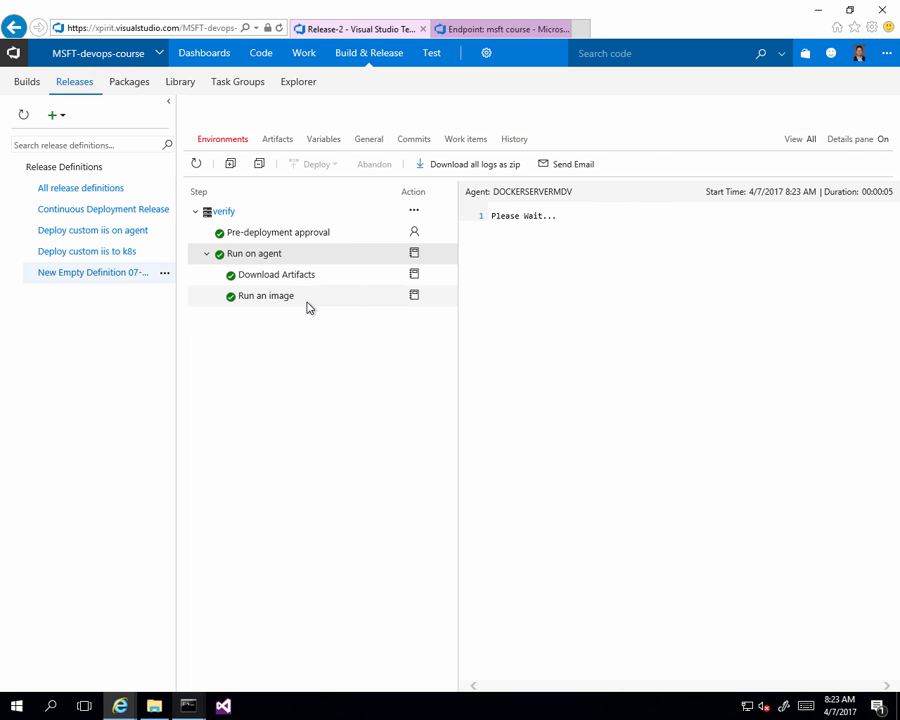
List the running containers again with "docker ps" in Command Prompt and check the deployed container's image and name
mouse_move(188, 706)
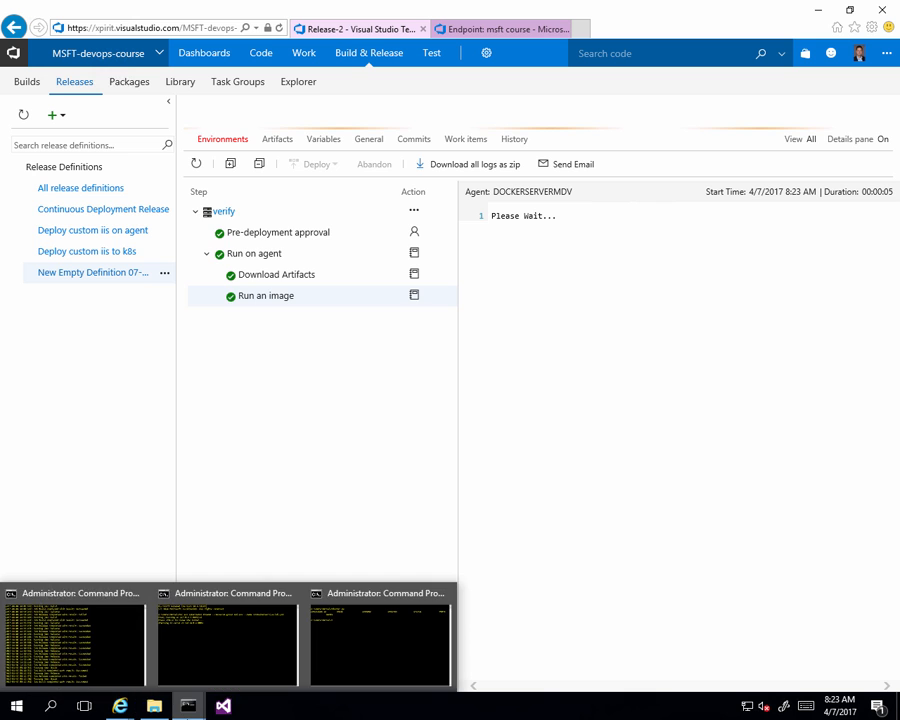
click(342, 668)
text(docker ps)
key(Return)
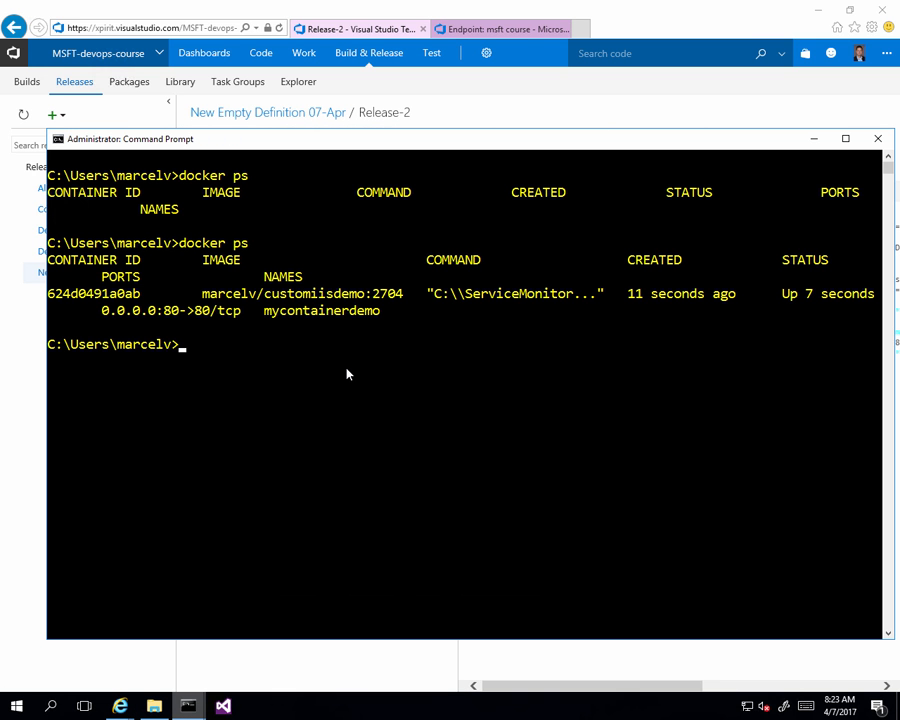
drag(196, 294, 409, 292)
drag(266, 311, 380, 316)
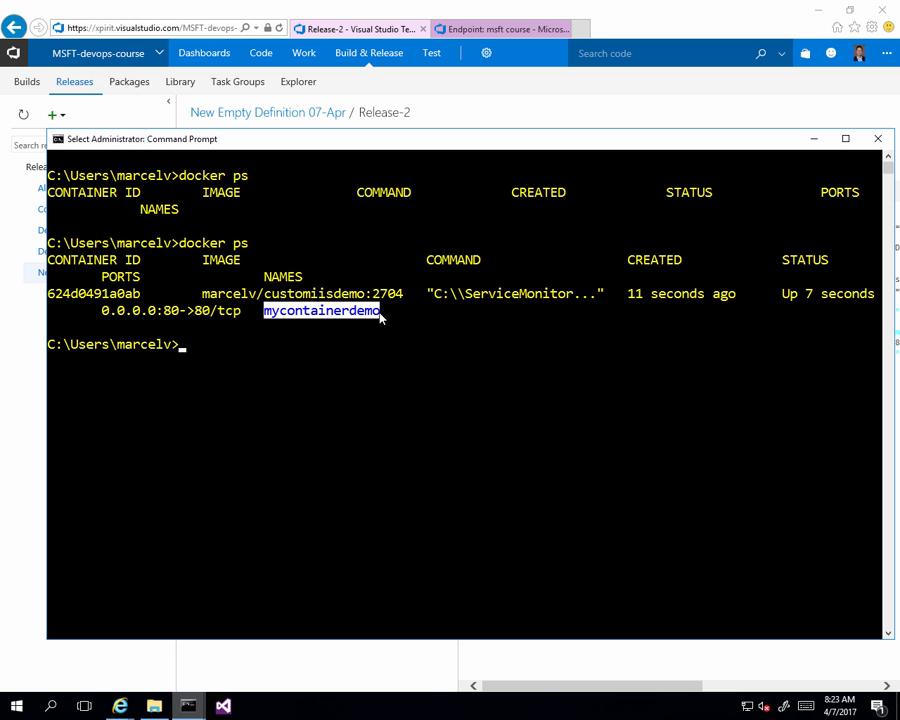
right_click(378, 317)
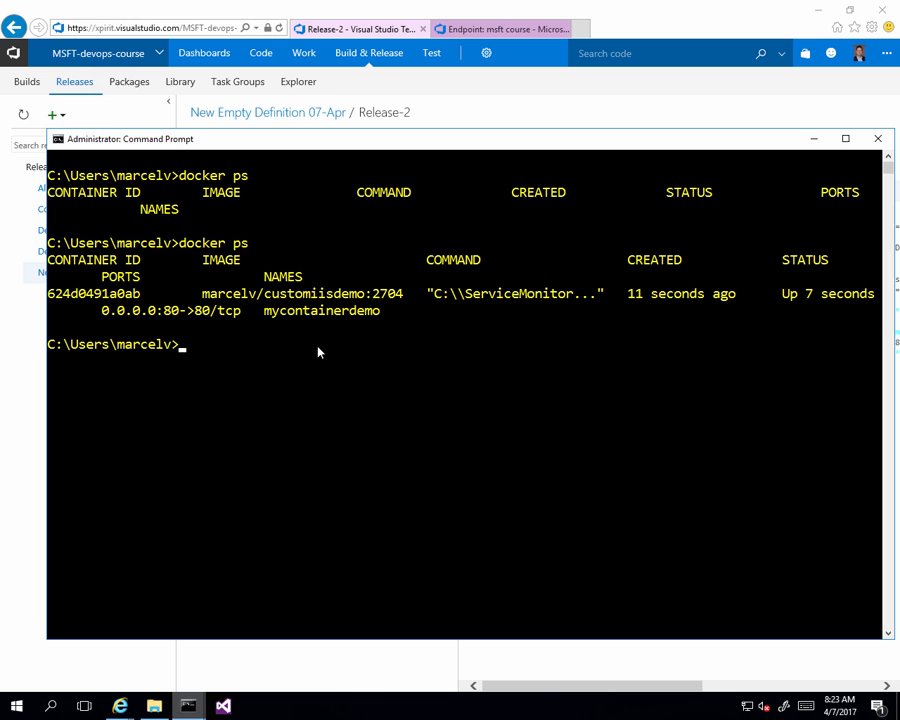
Inspect the deployed container with "docker inspect 62" and copy its IP address
text(docker inspect 62)
key(Return)
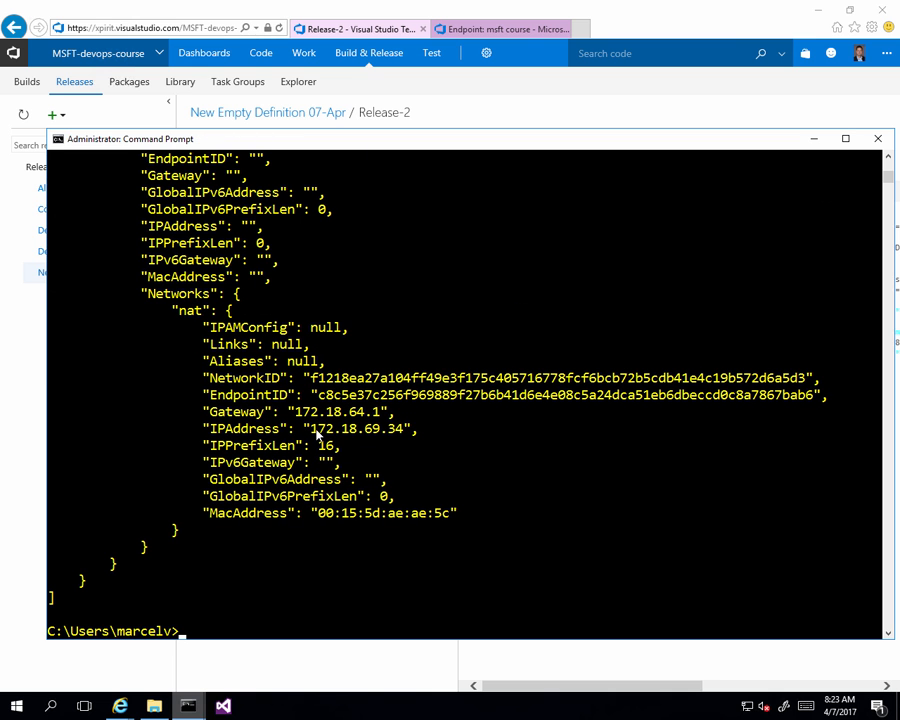
drag(311, 428, 399, 432)
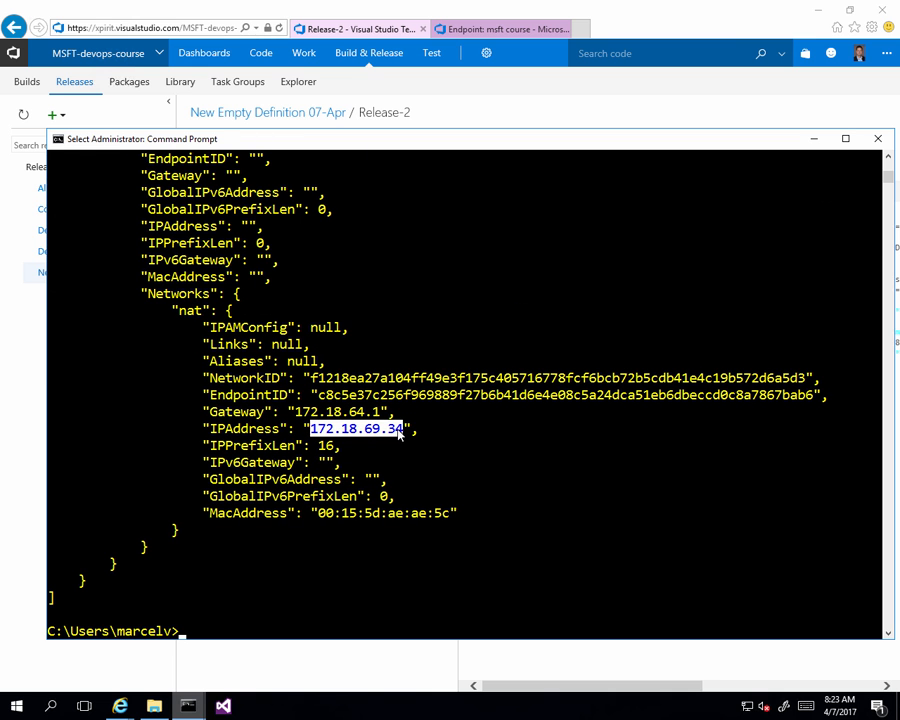
right_click(401, 431)
click(583, 30)
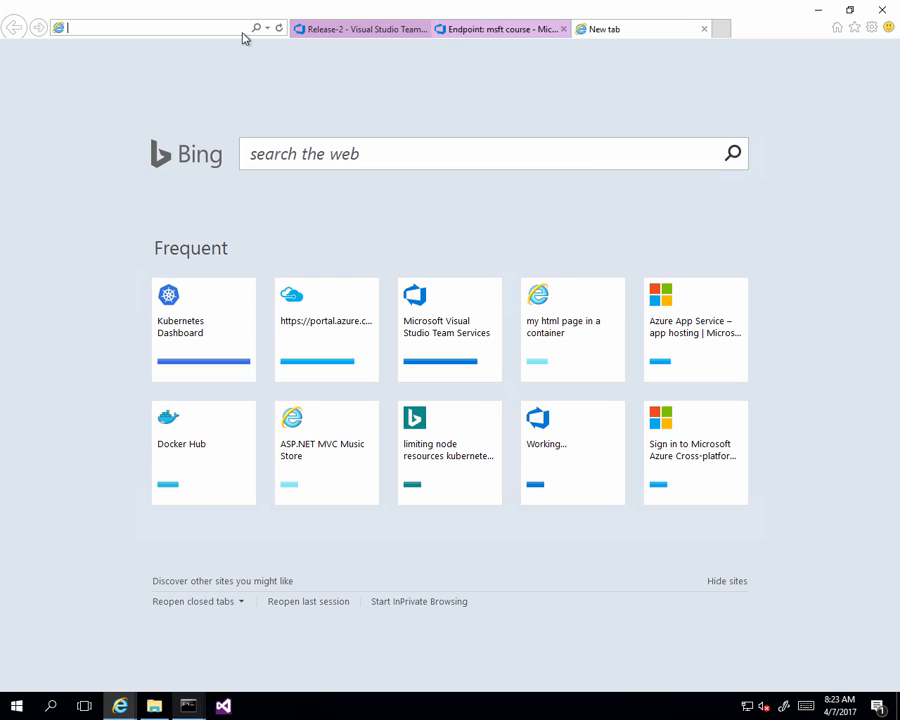
text(http)
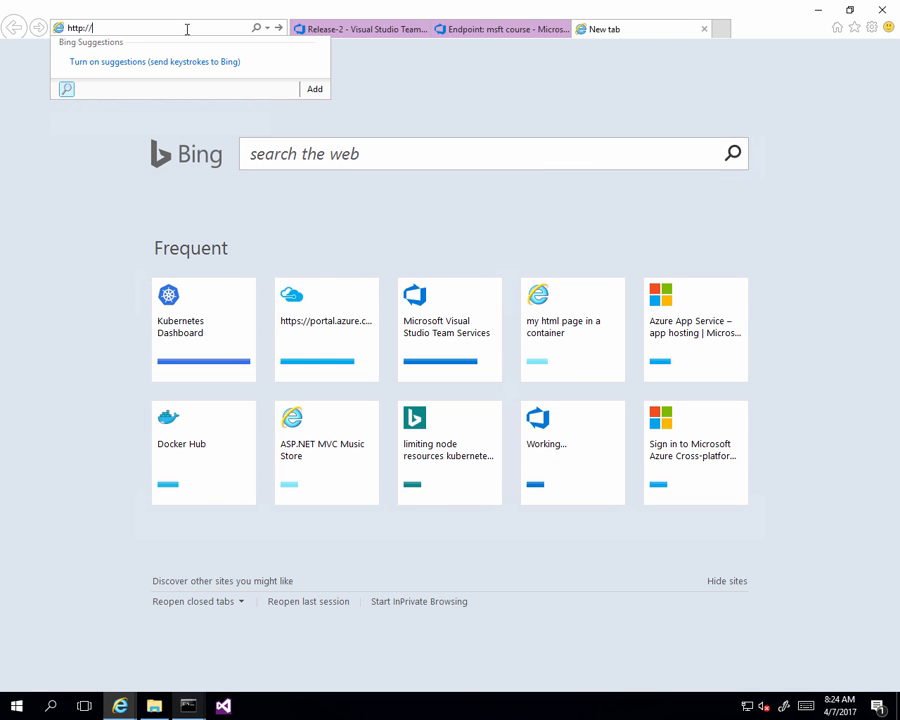
text(://)
right_click(186, 29)
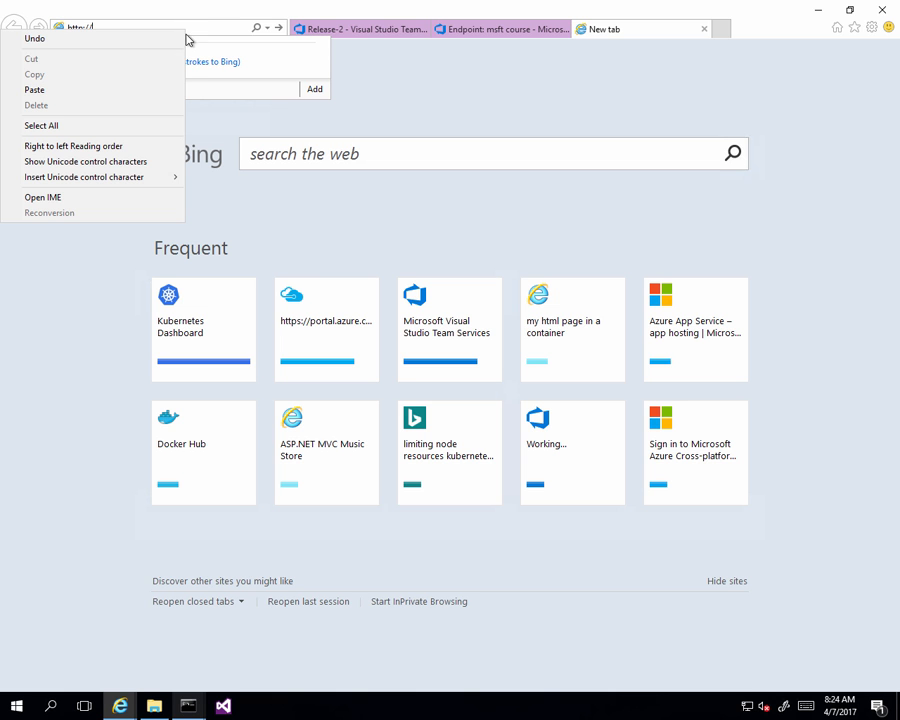
click(140, 89)
key(Return)
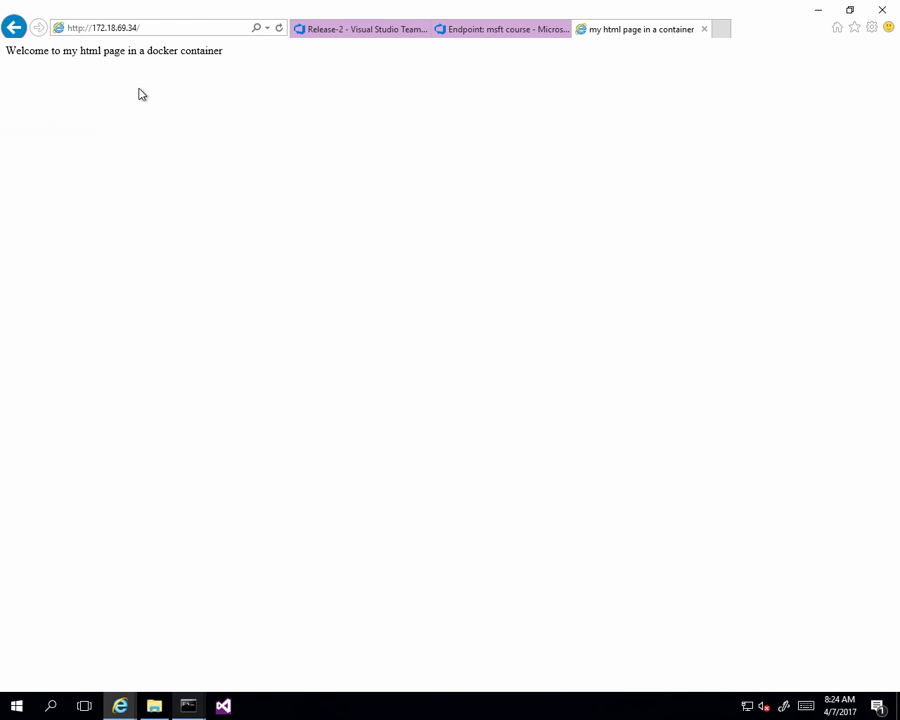
drag(51, 50, 303, 57)
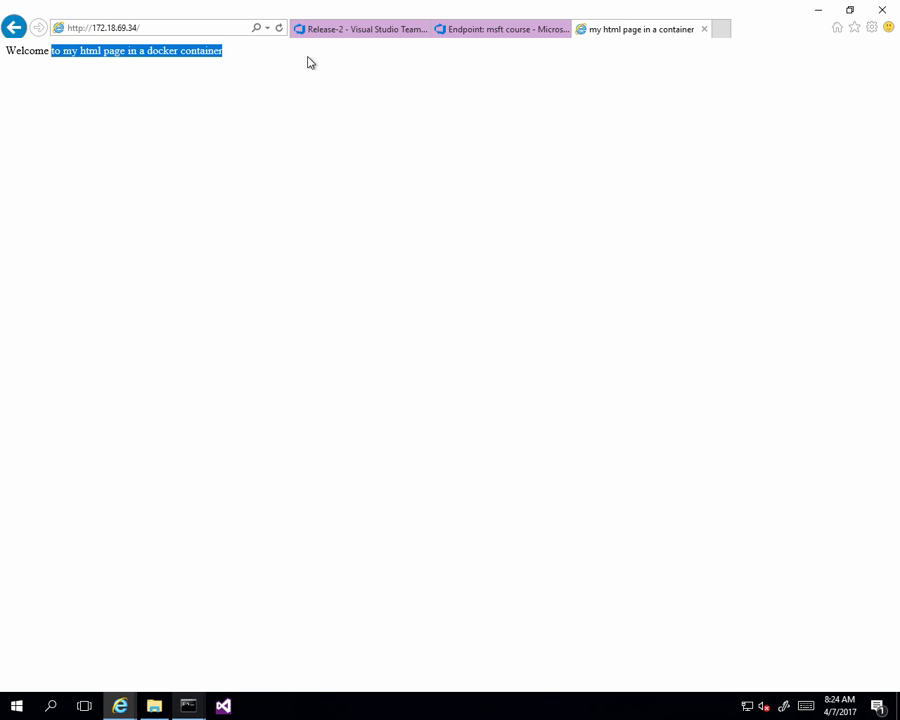
click(705, 31)
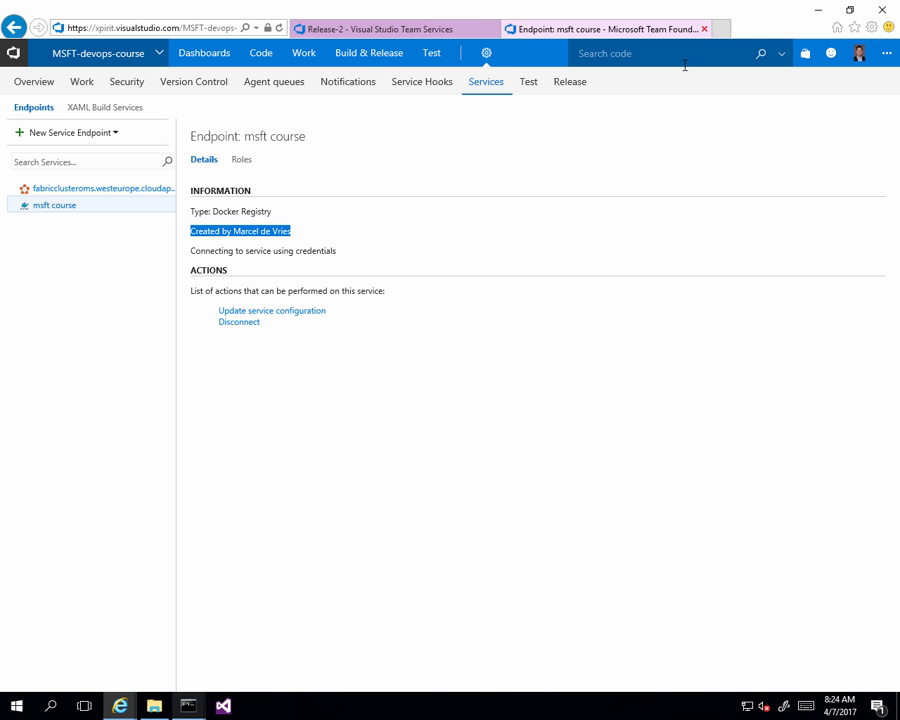
click(394, 31)
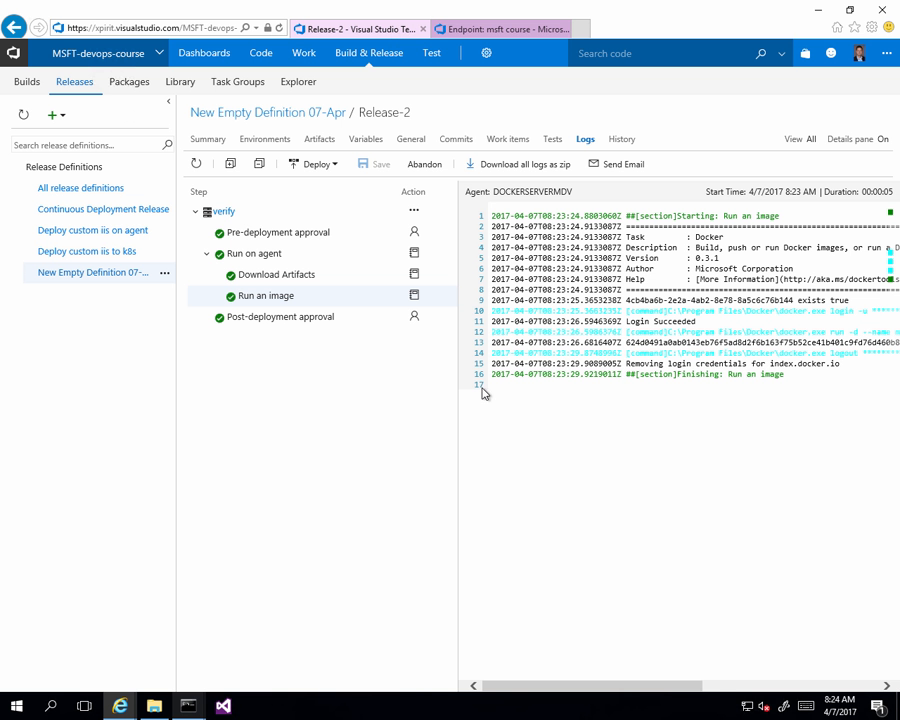
Return to Command Prompt, list the containers with "docker ps" and stop the deployed one with "docker stop 62"
key(alt+Tab)
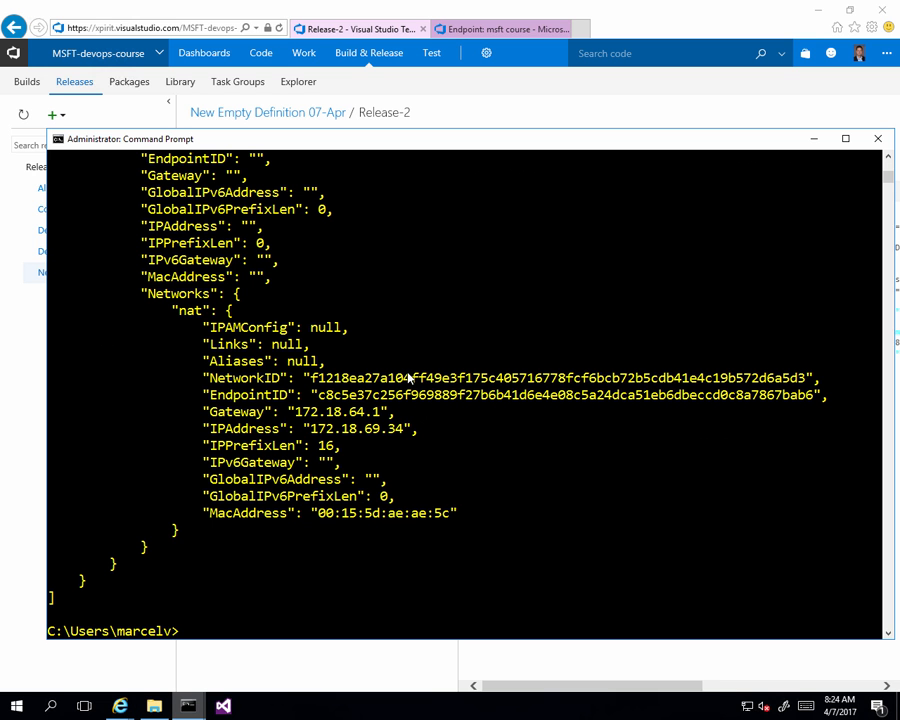
text(docker ps)
key(Return)
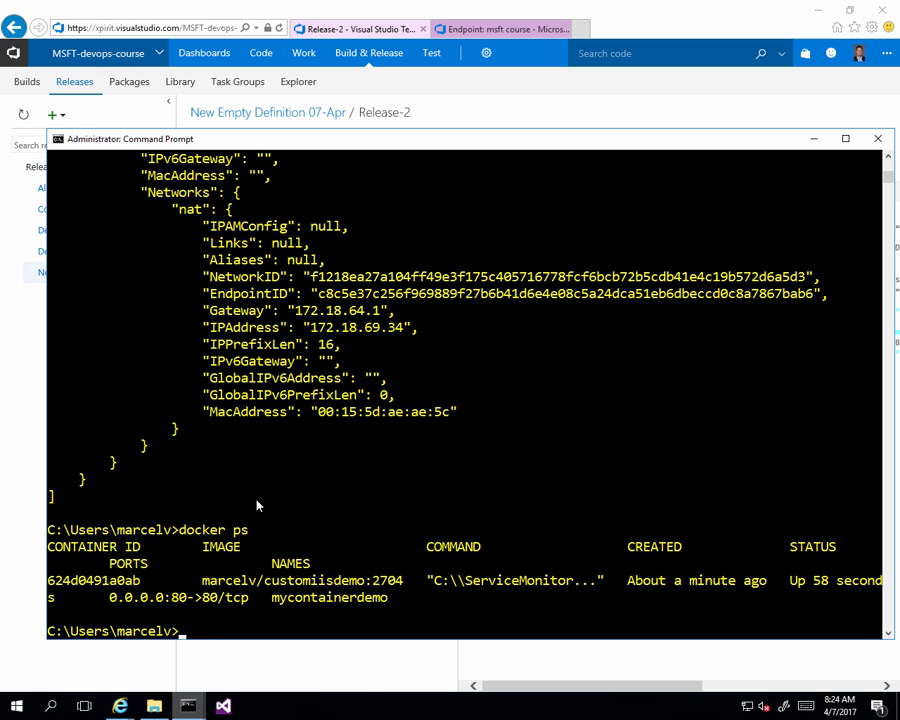
text(docker stop )
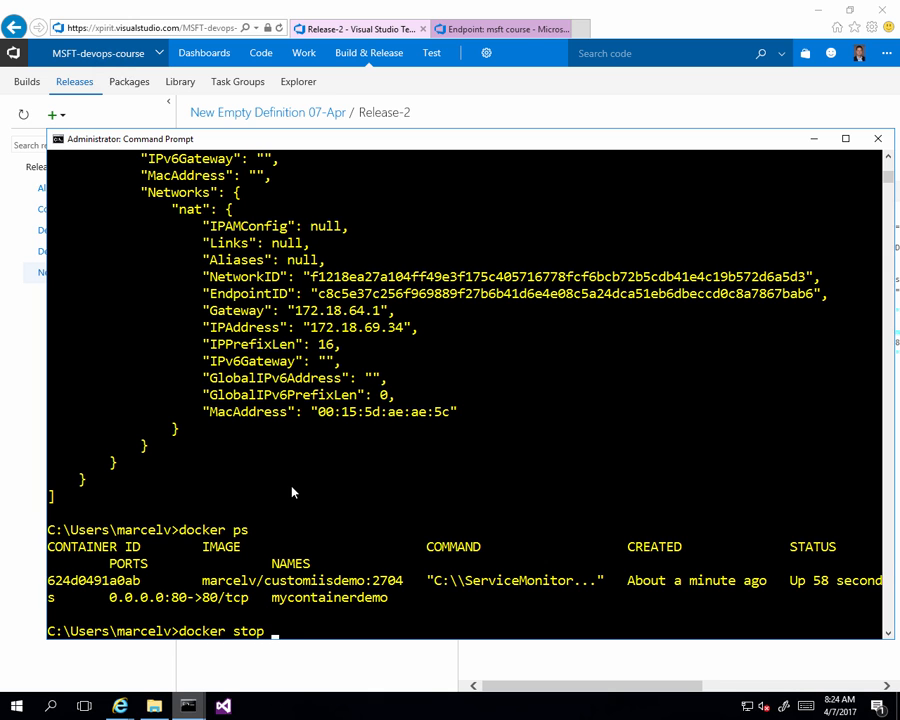
text(62)
key(Return)
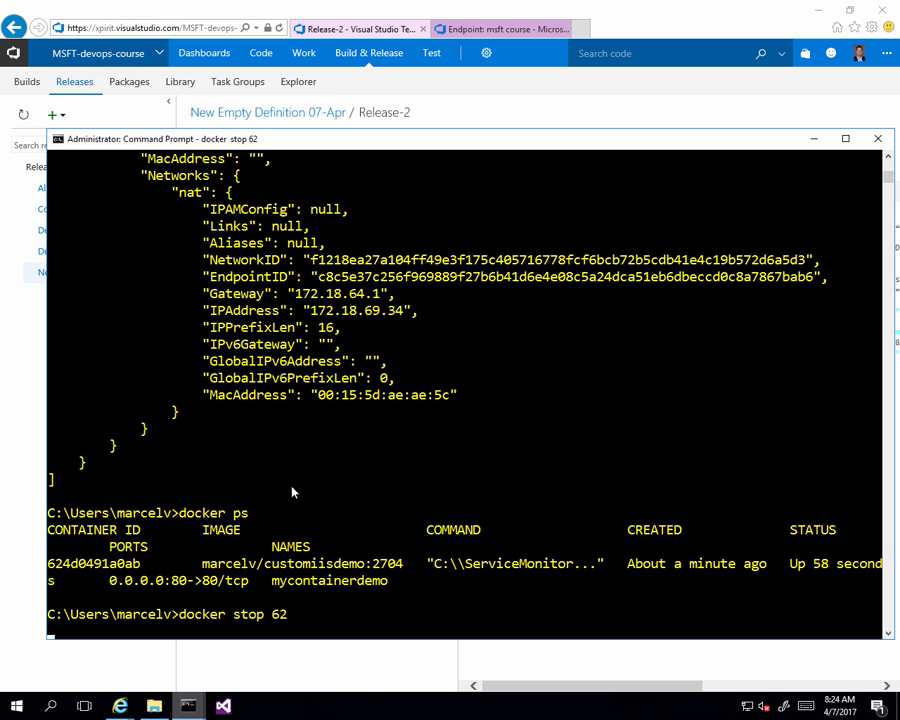
Remove the stopped container with "docker rm 62" and list all containers with "docker ps -a"
text(docker rm )
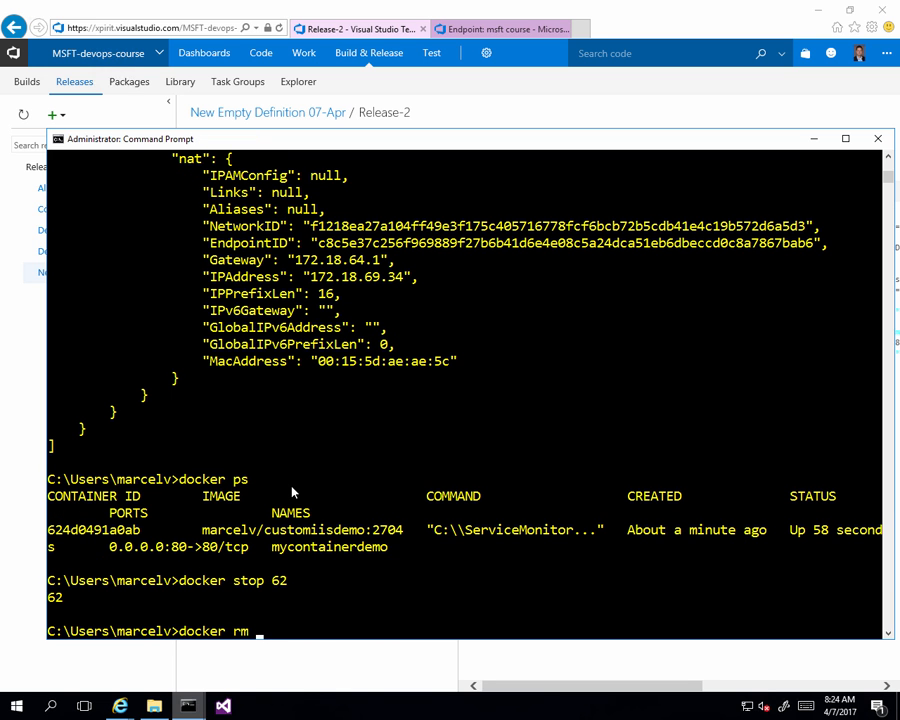
text(62)
key(Return)
text(docker ps -)
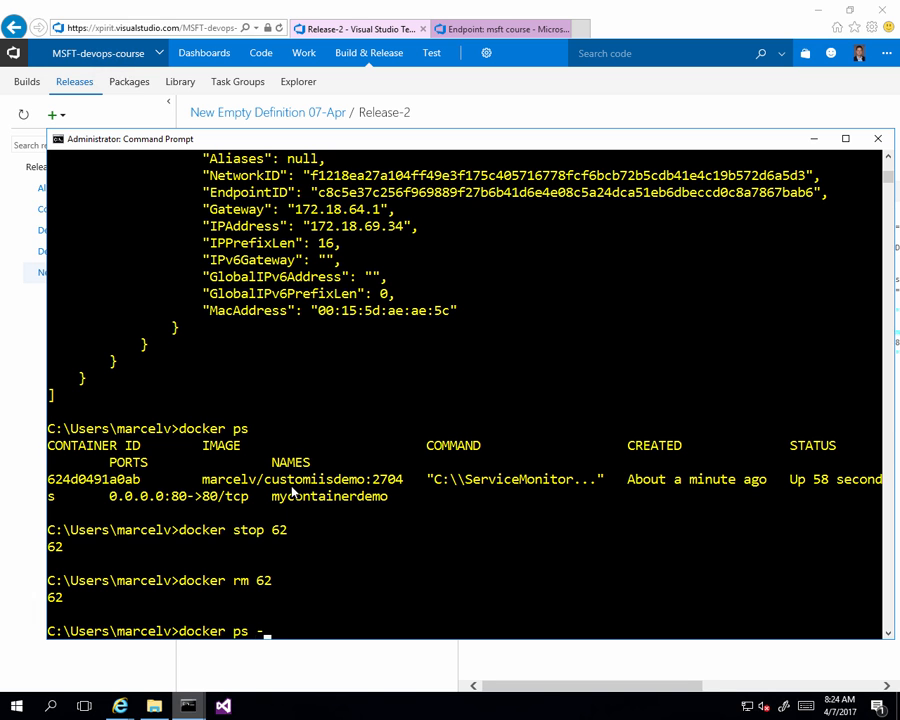
text(a)
key(Return)
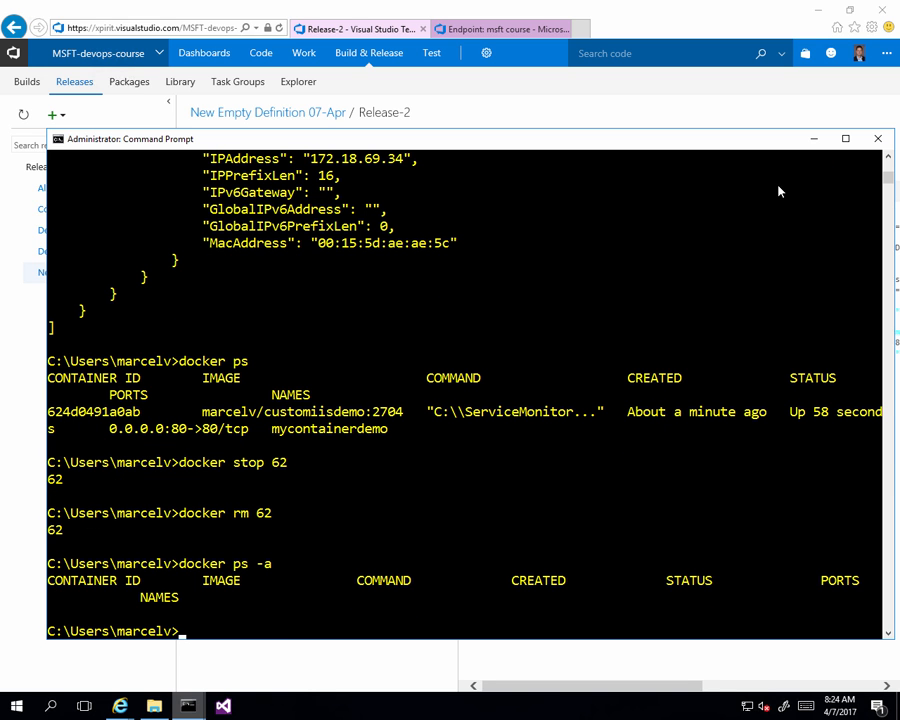
Back in the browser, enable the stop and rm Docker command tasks in release definition New Empty Definition 07-Apr and save it
click(814, 138)
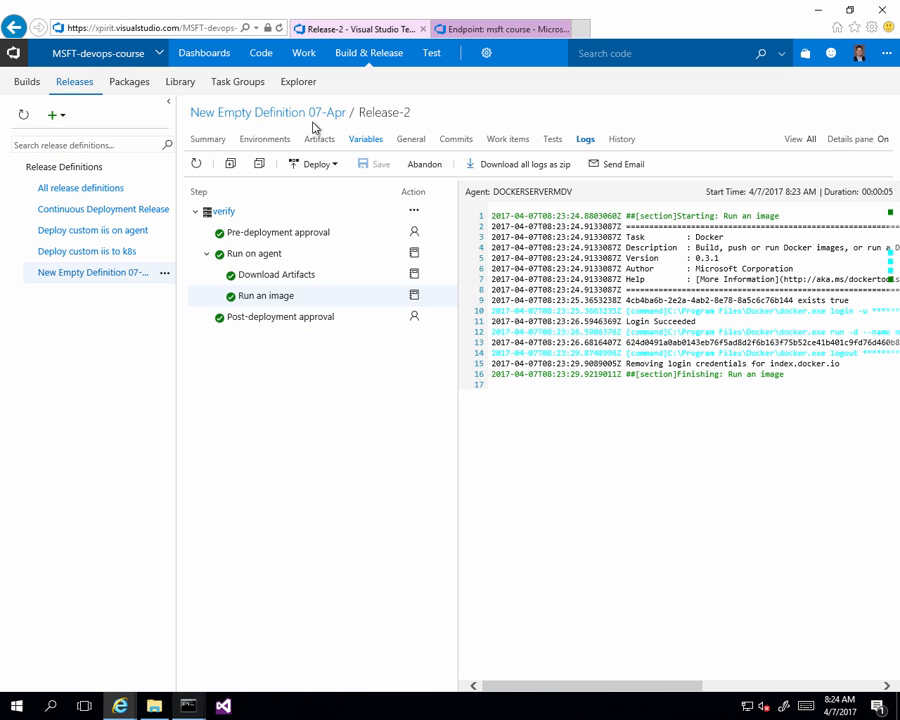
click(262, 114)
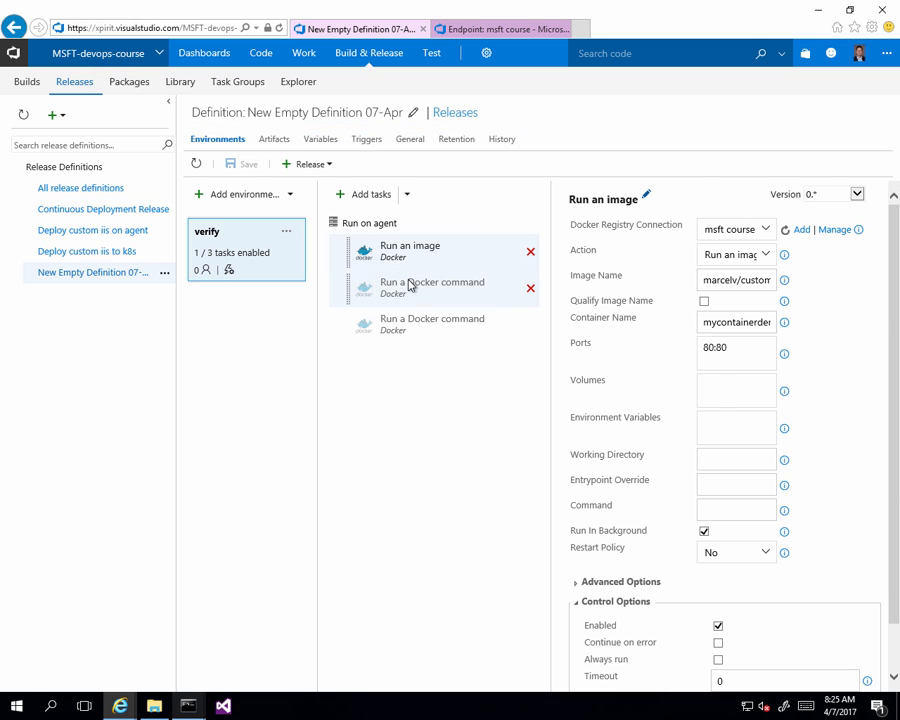
click(409, 286)
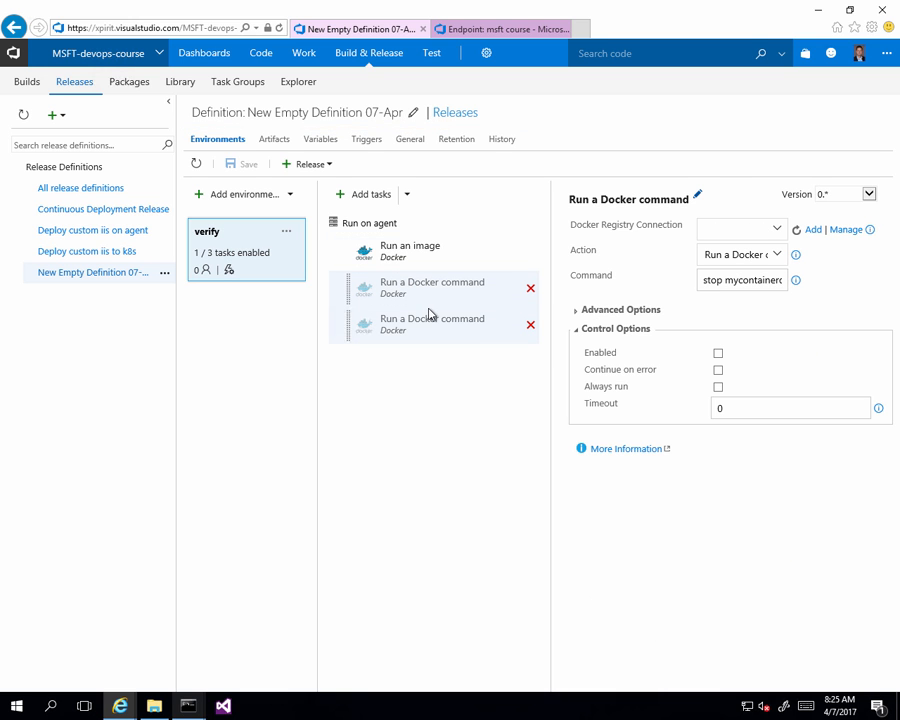
click(743, 279)
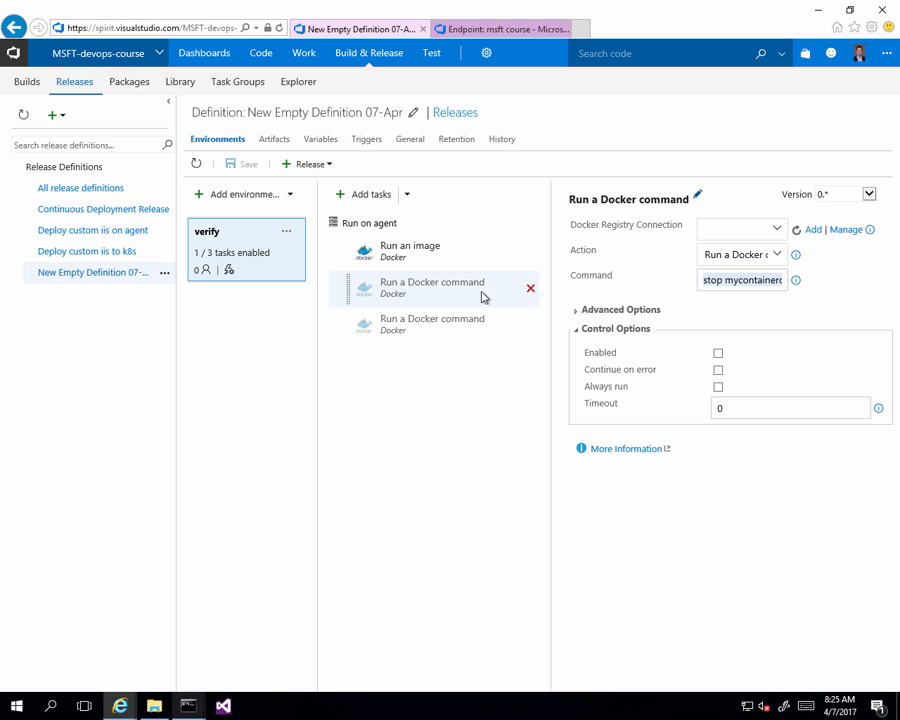
click(718, 353)
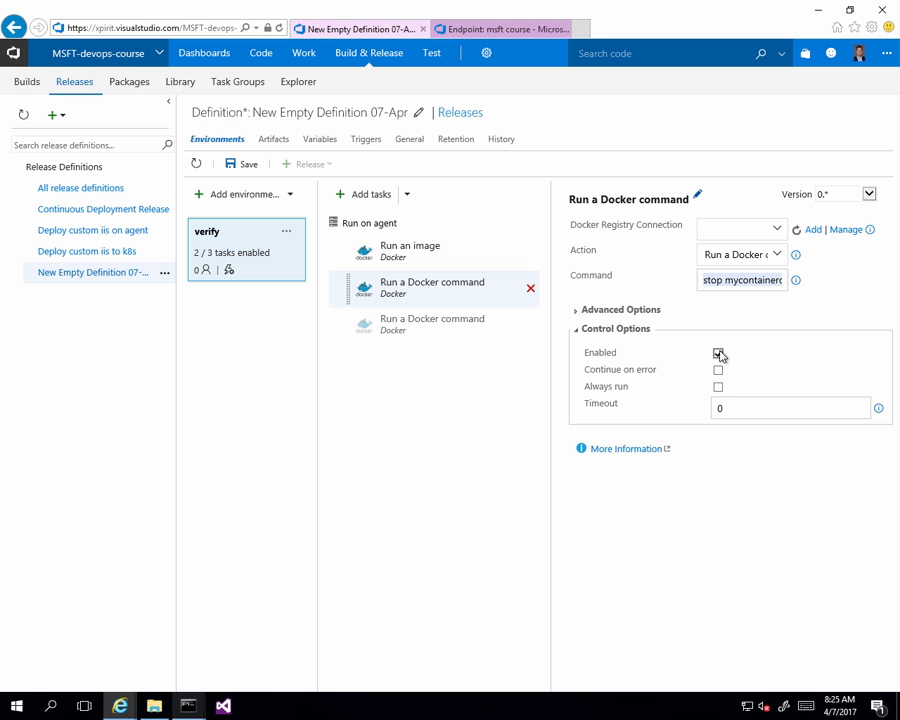
click(466, 325)
click(719, 355)
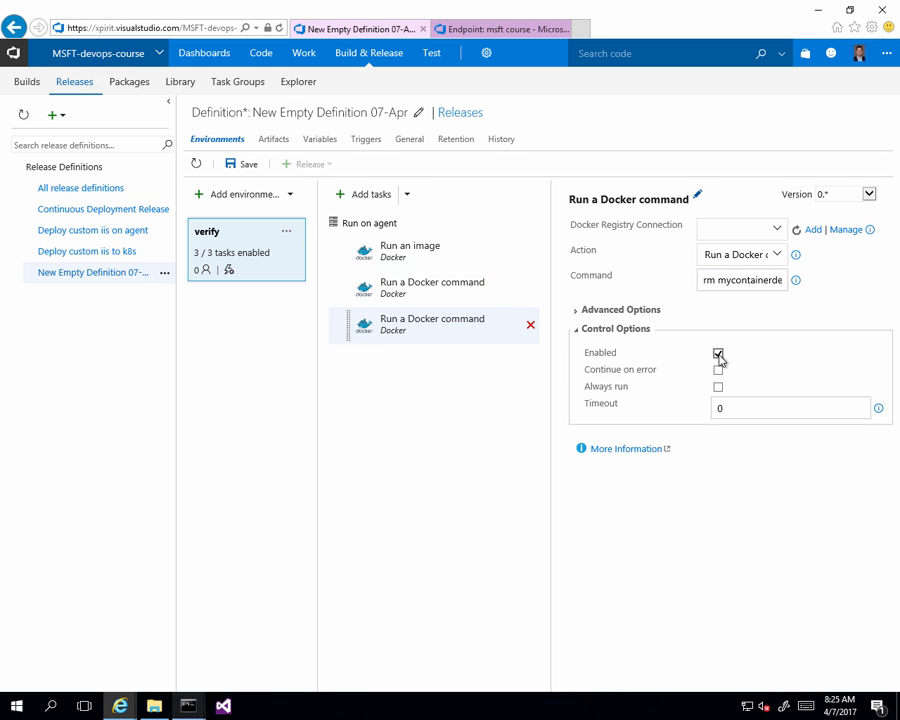
click(248, 168)
click(498, 430)
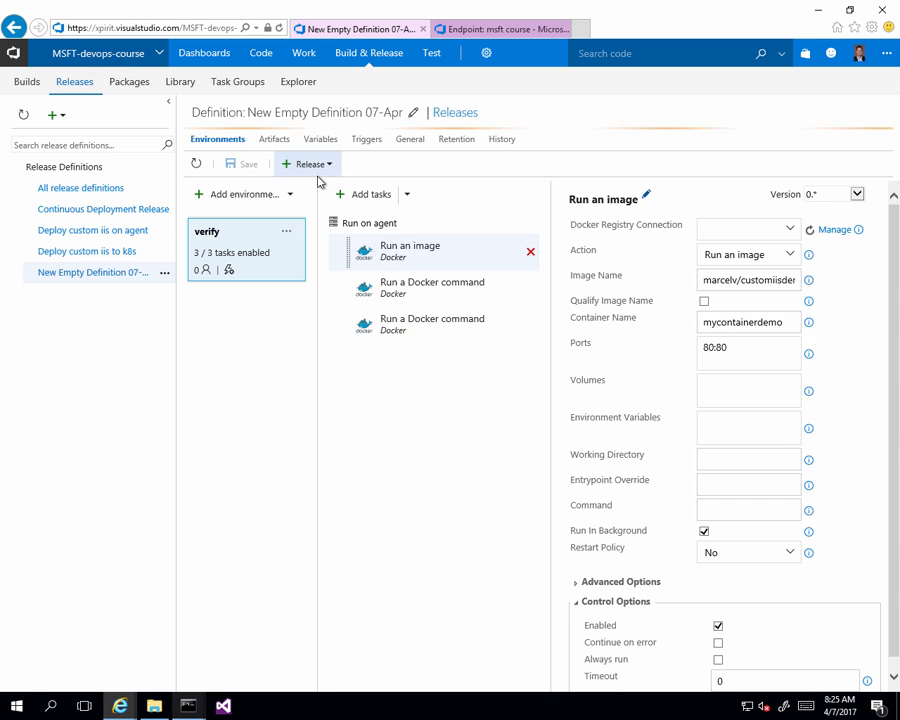
Create a new release from New Empty Definition 07-Apr with the default deployment settings and open its logs
click(318, 170)
click(310, 195)
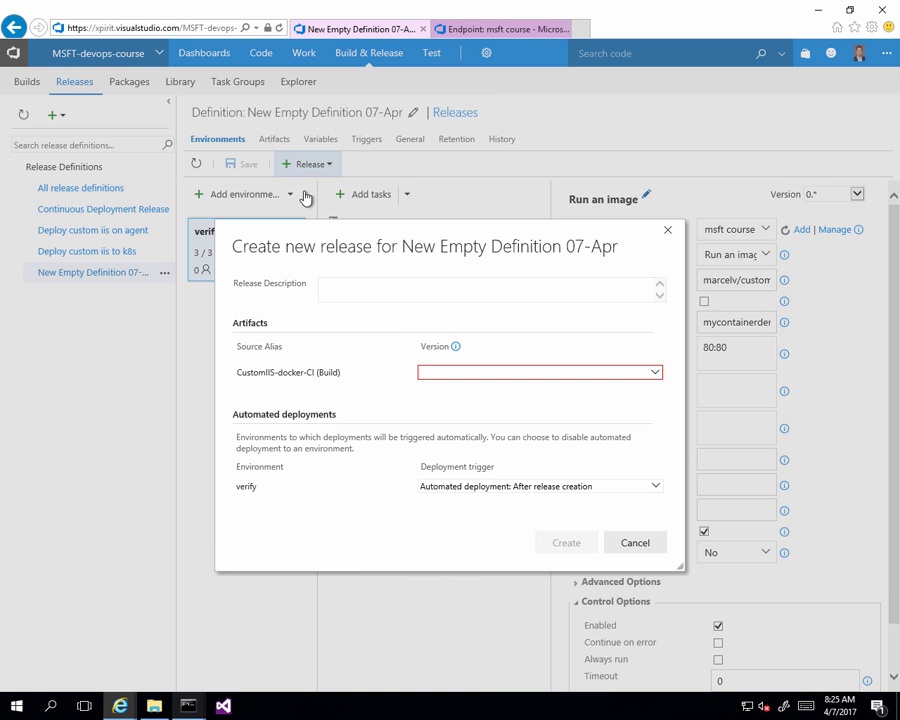
click(544, 540)
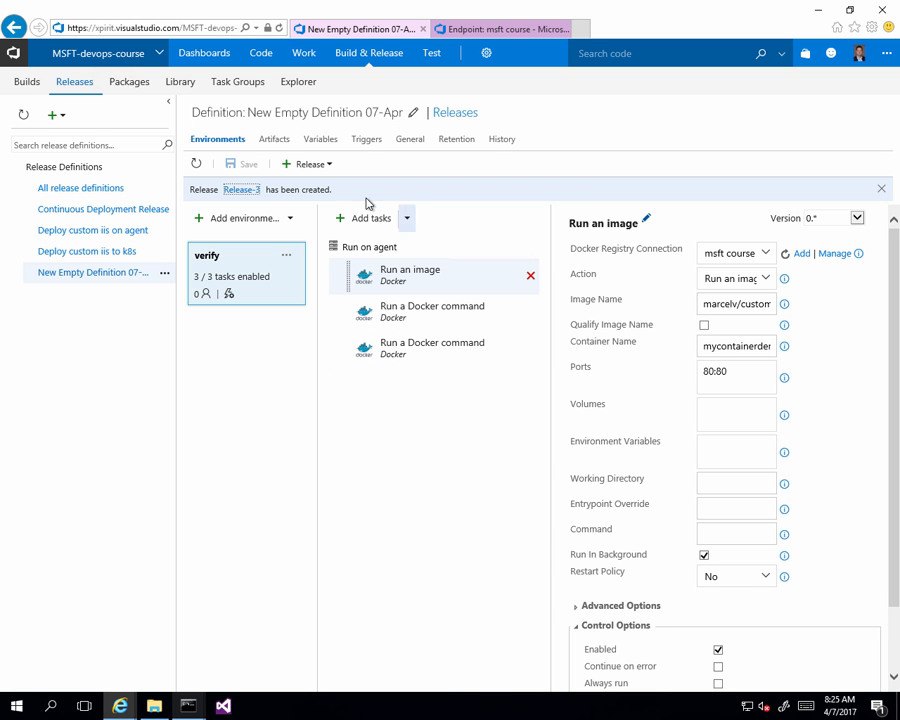
click(230, 190)
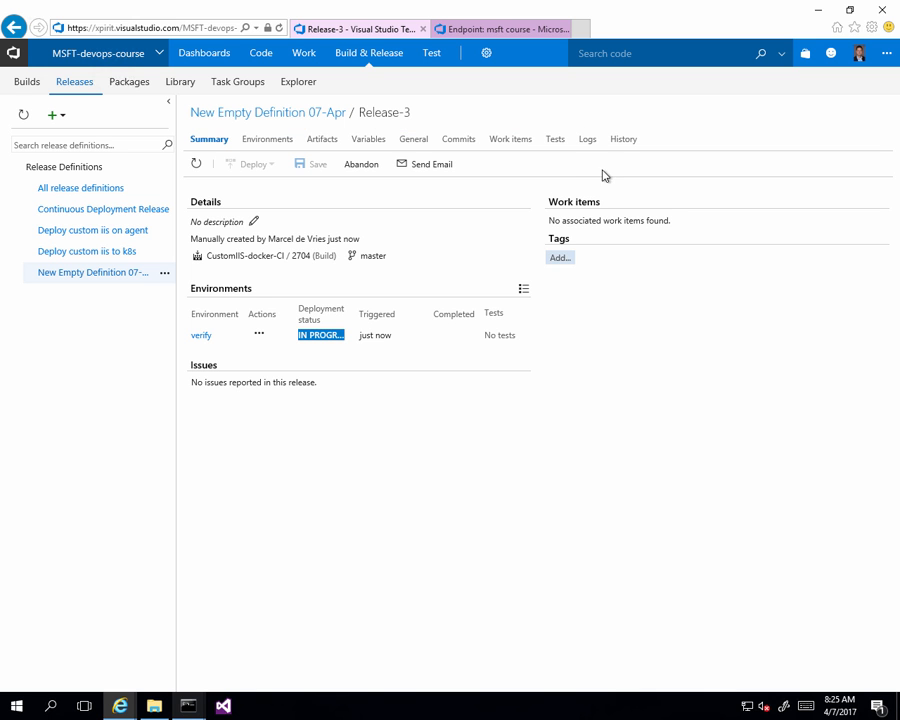
click(588, 143)
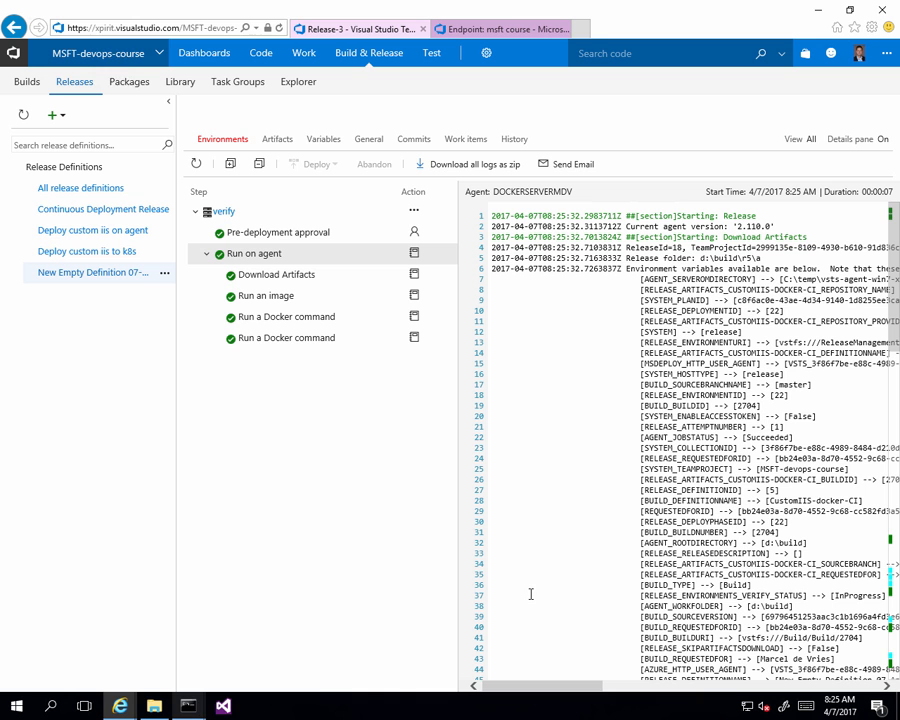
Switch to Command Prompt and check for leftover containers with "docker ps" and "docker ps -a"
mouse_move(188, 705)
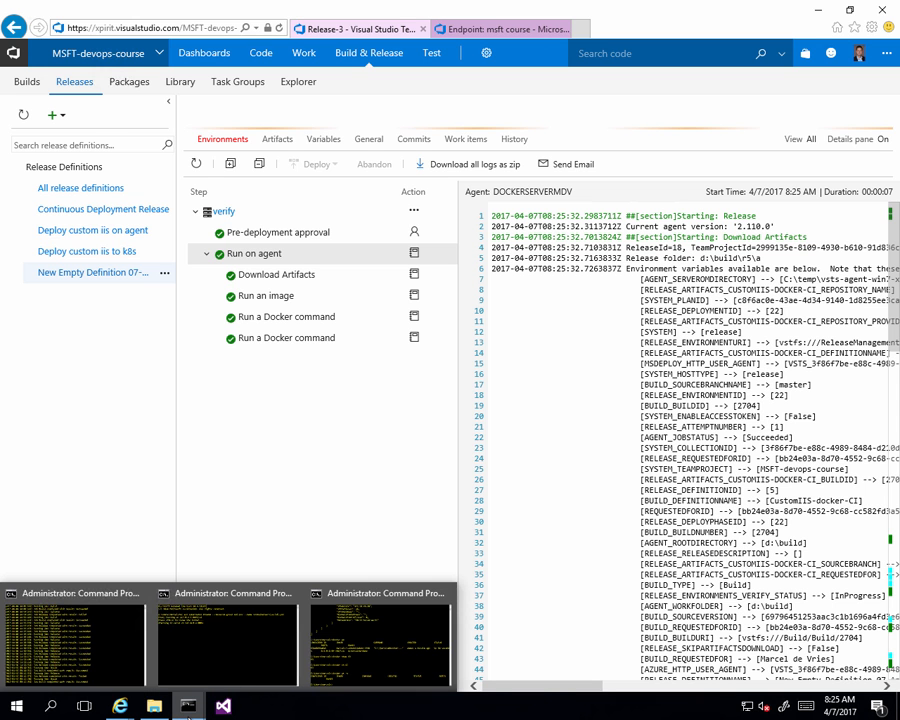
click(357, 678)
text(docker ps)
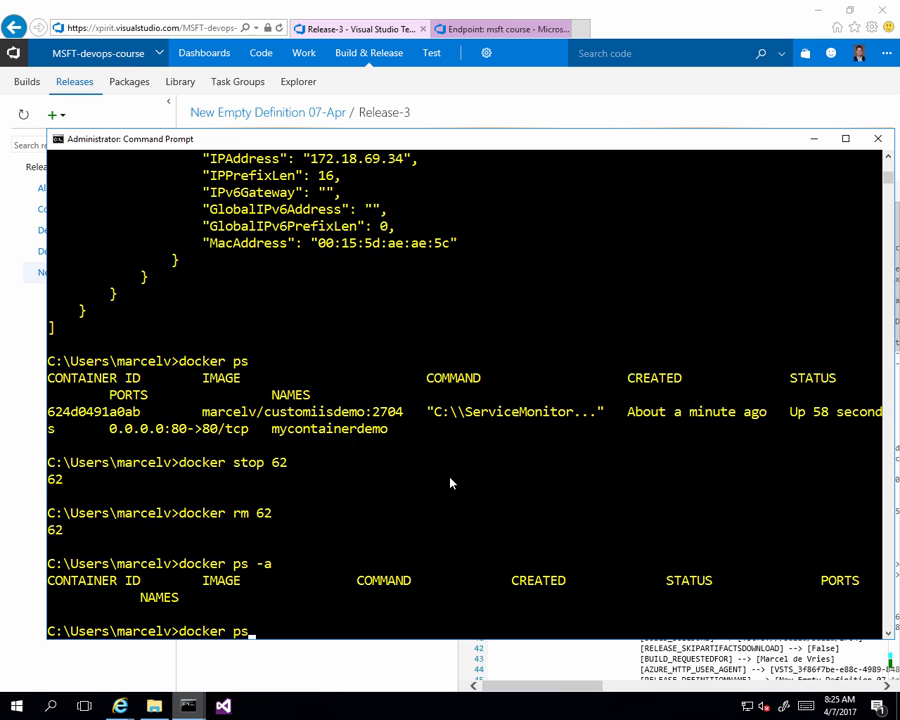
key(Return)
text(docker ps -a)
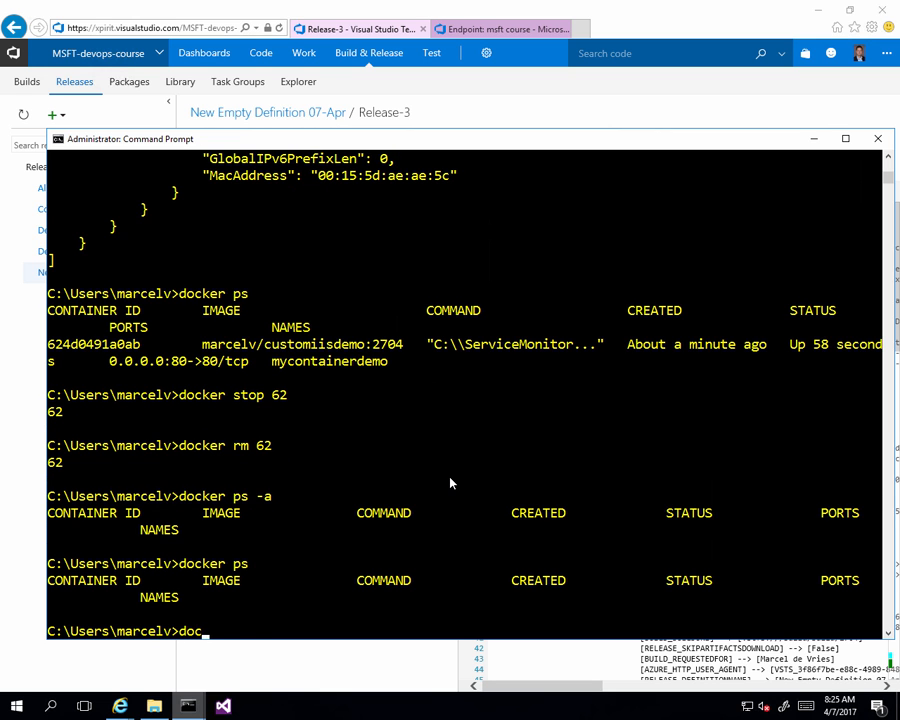
key(Return)
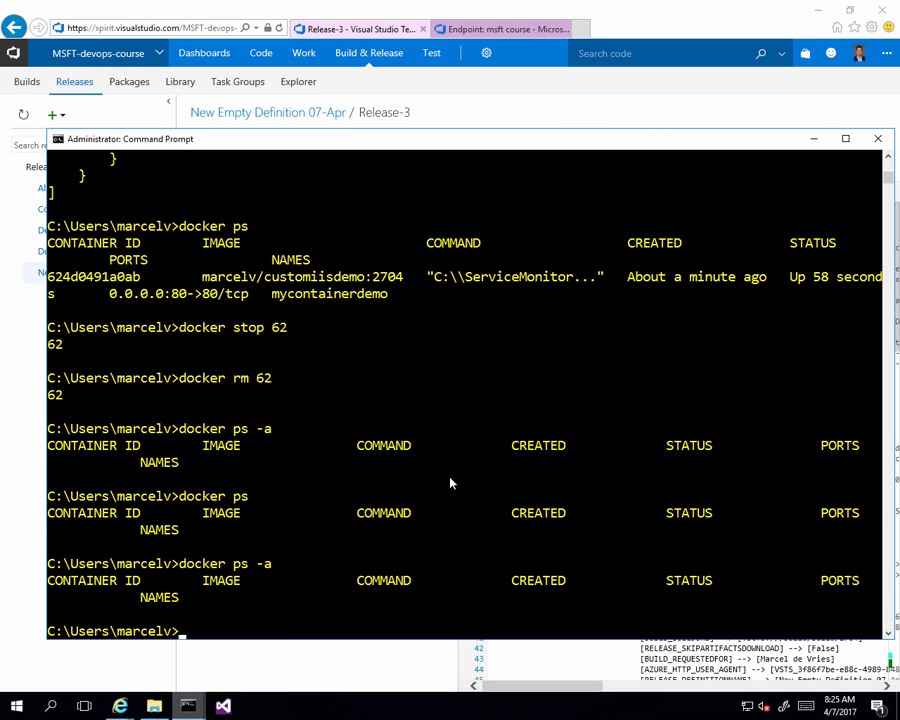